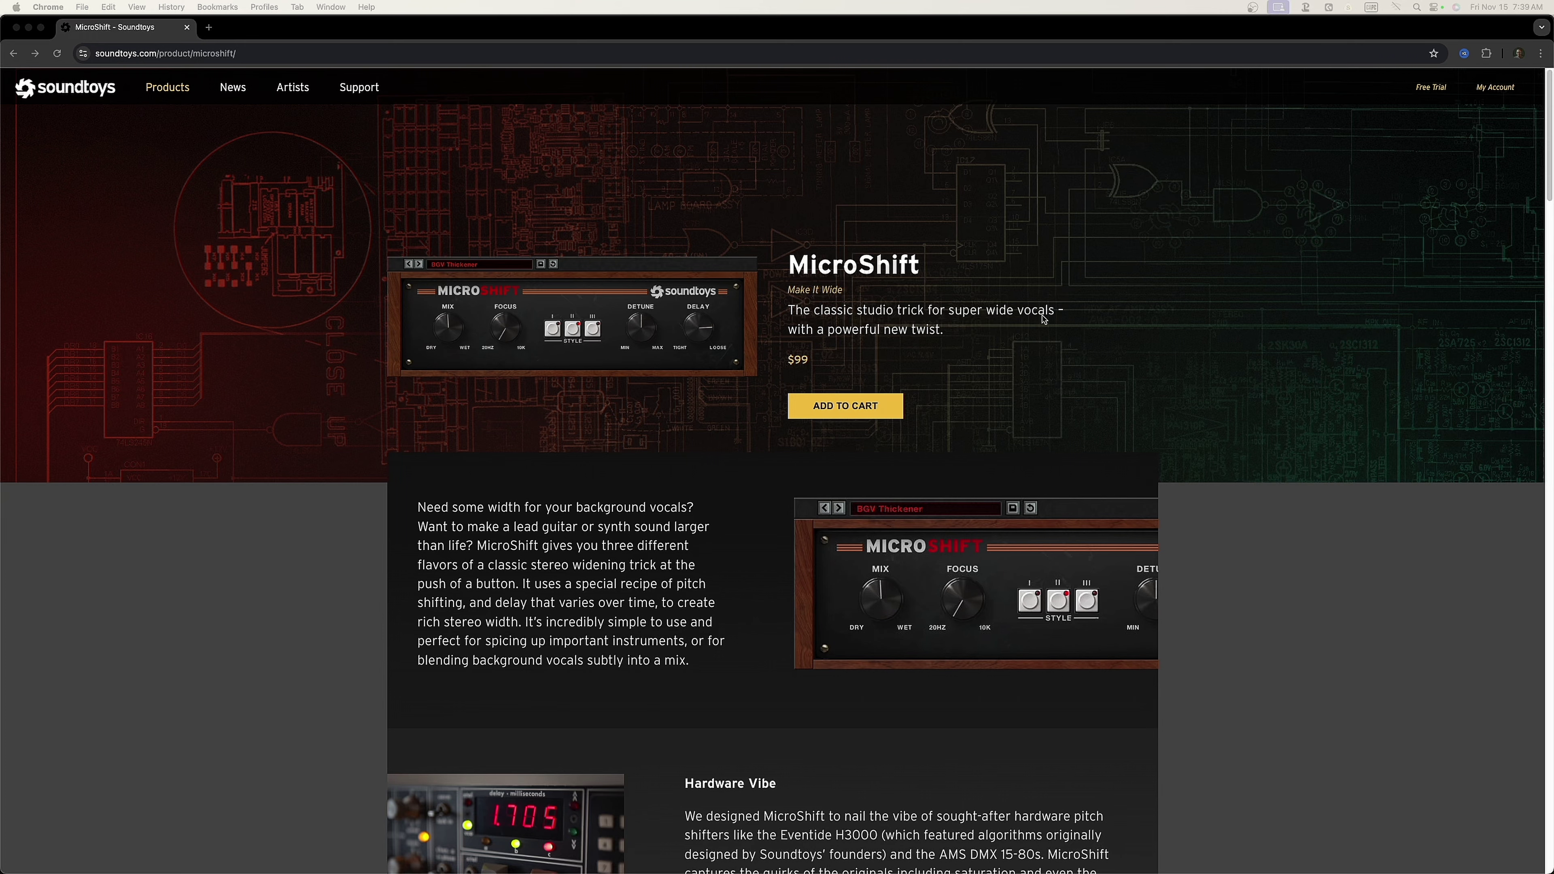
# Read the MicroShift introduction and Hardware Vibe section, highlighting the Eventide H3000 and AMS DMX 15-80s references
pyautogui.scroll(-3, 689, 437)
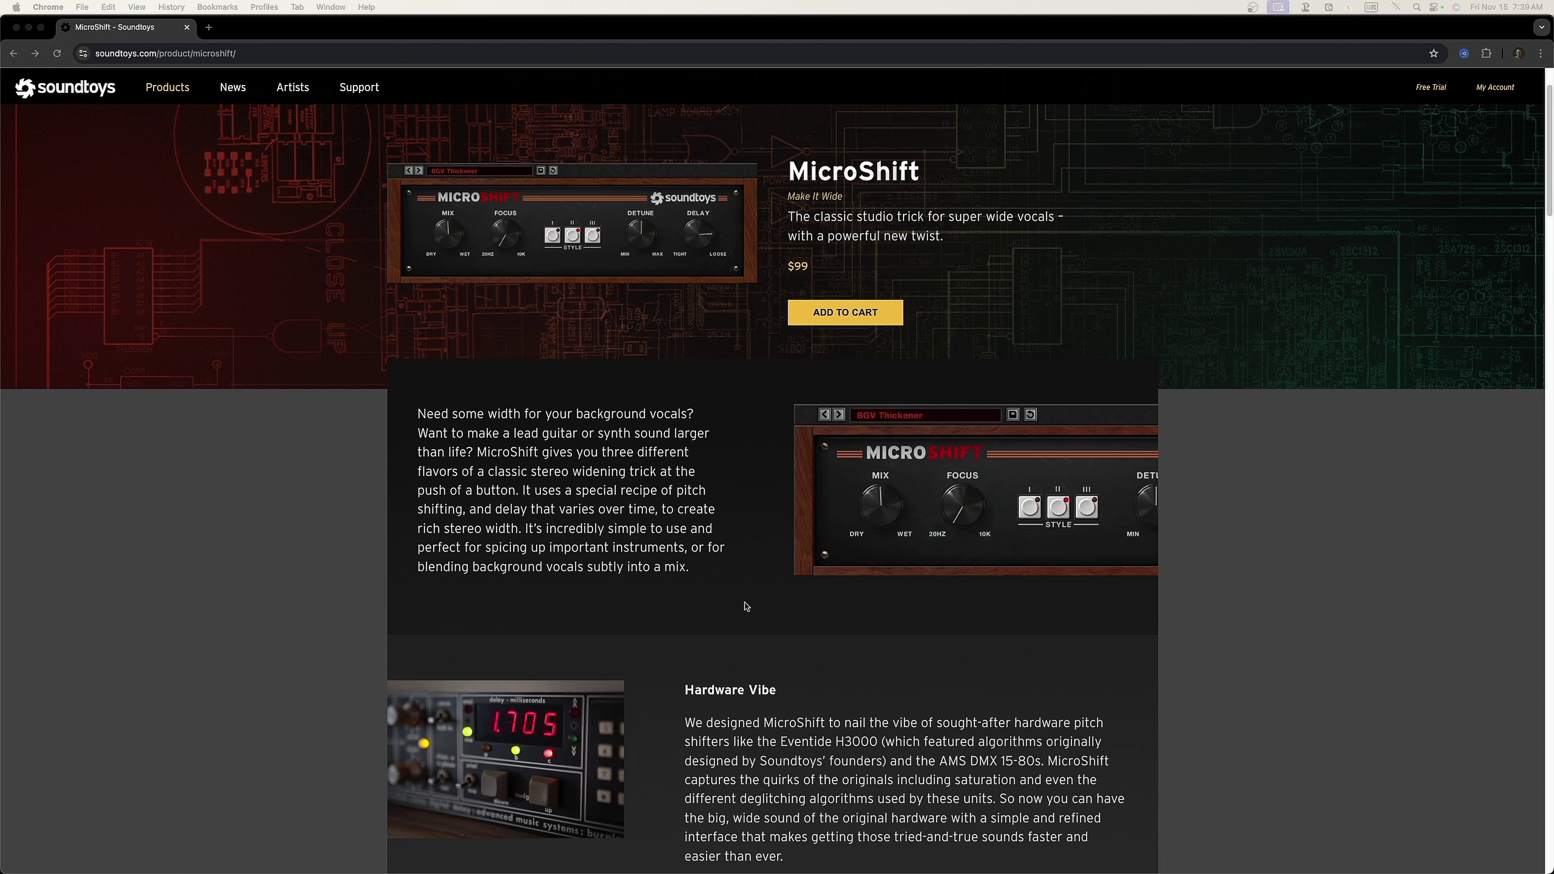
pyautogui.scroll(1, 930, 429)
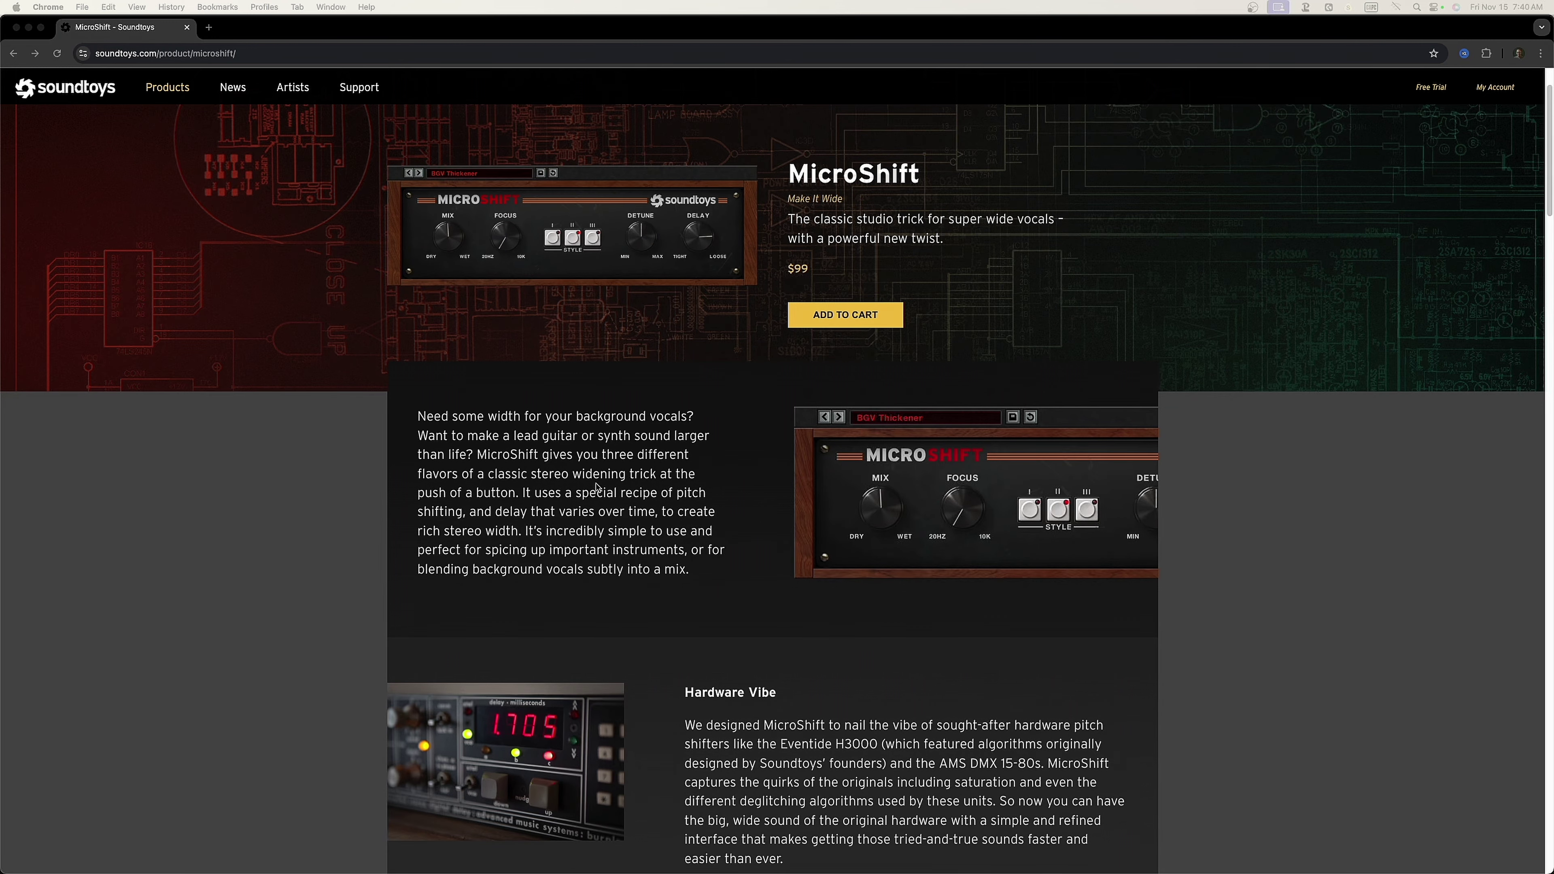
pyautogui.scroll(-3, 624, 497)
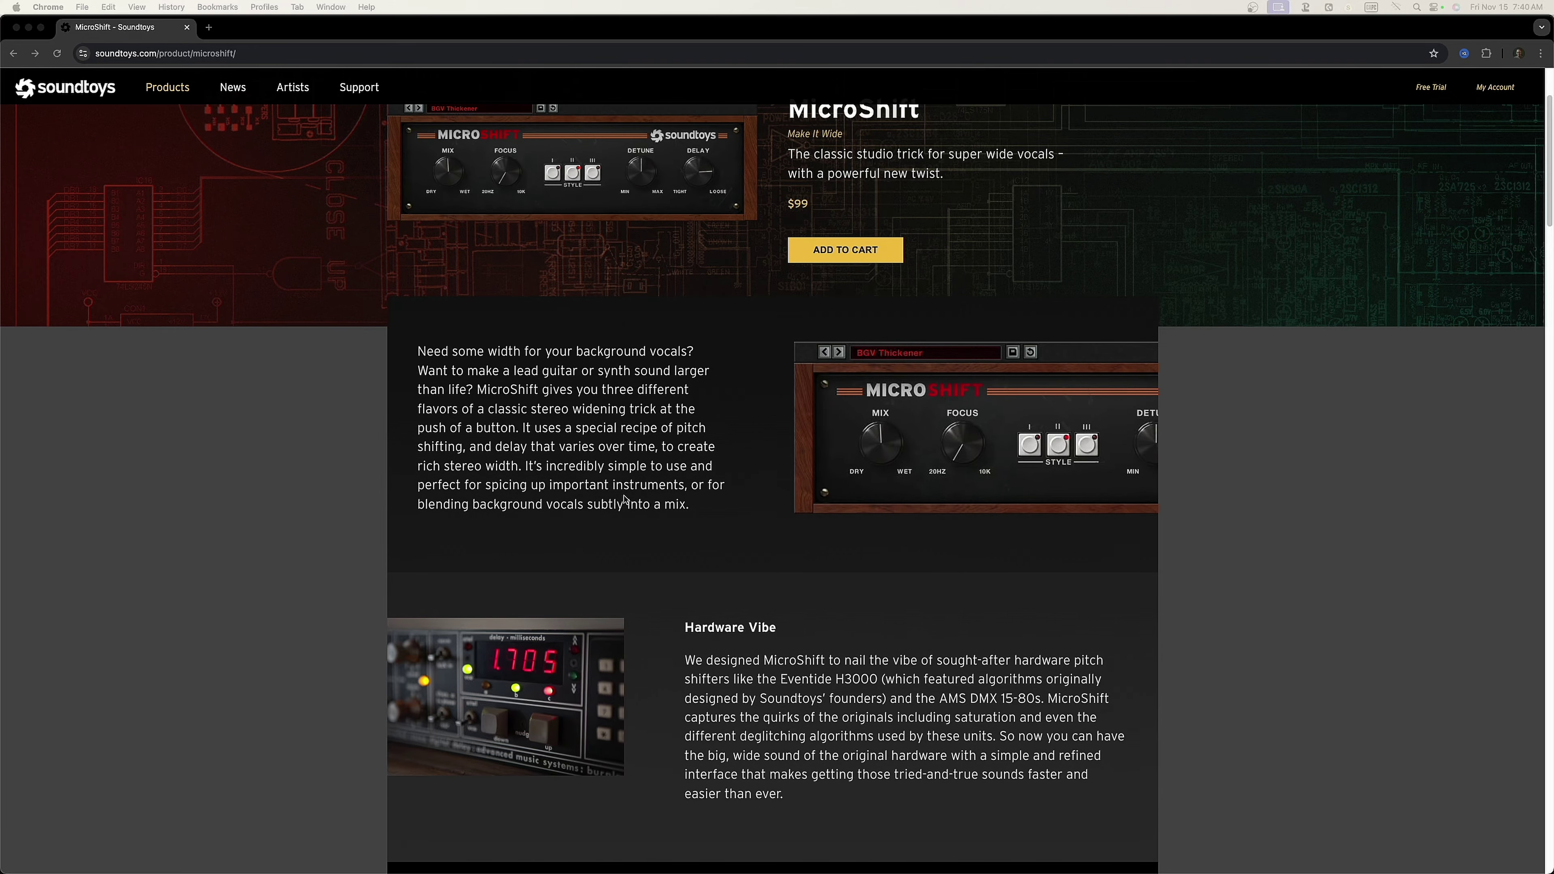
pyautogui.scroll(-5, 625, 499)
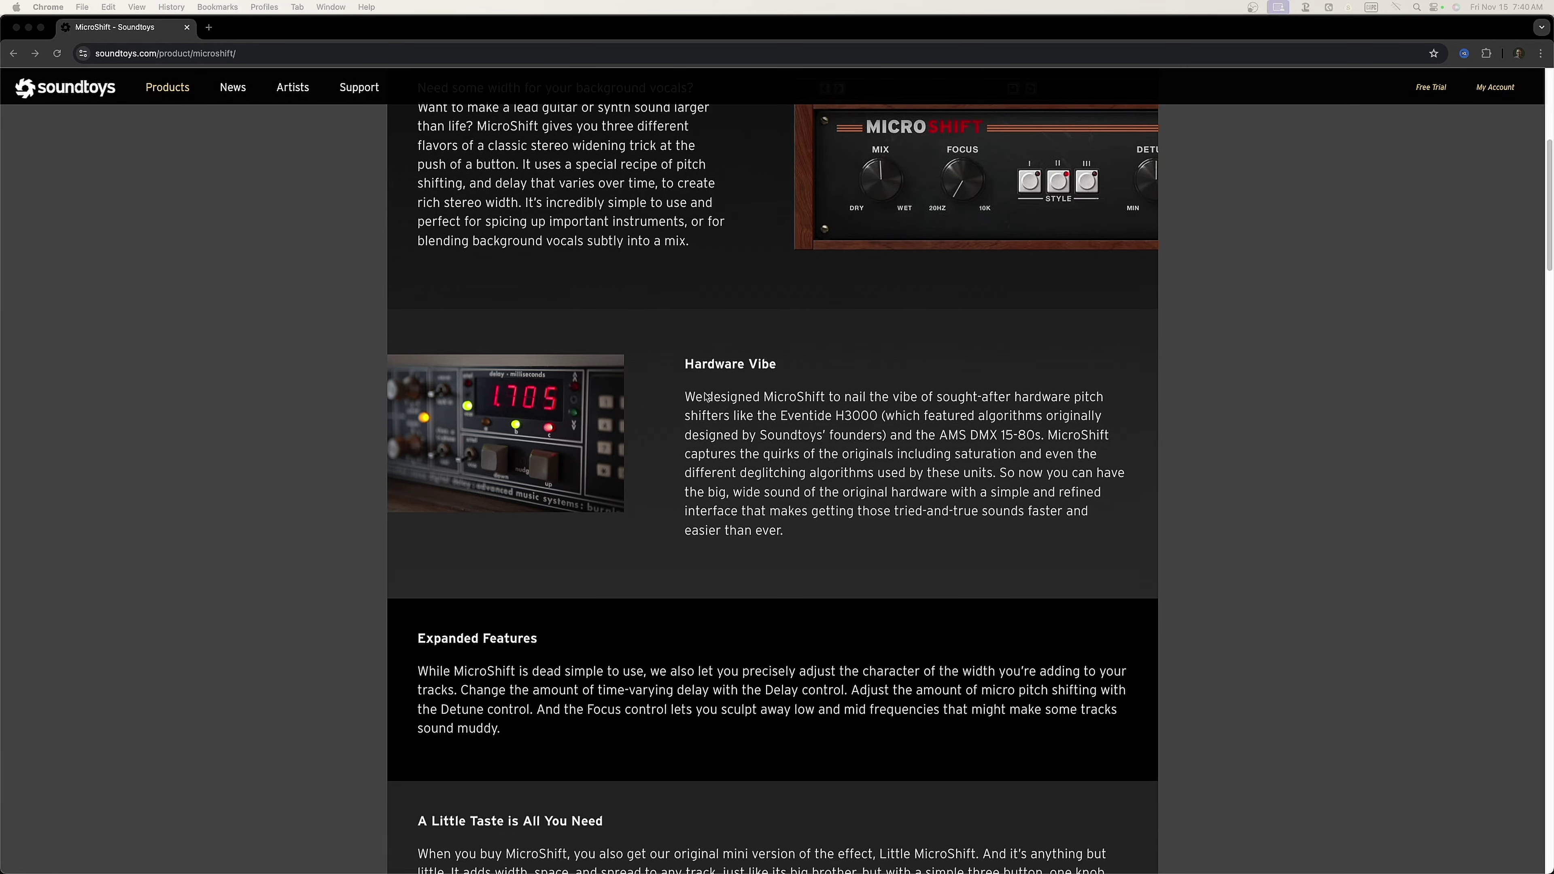
pyautogui.click(781, 393)
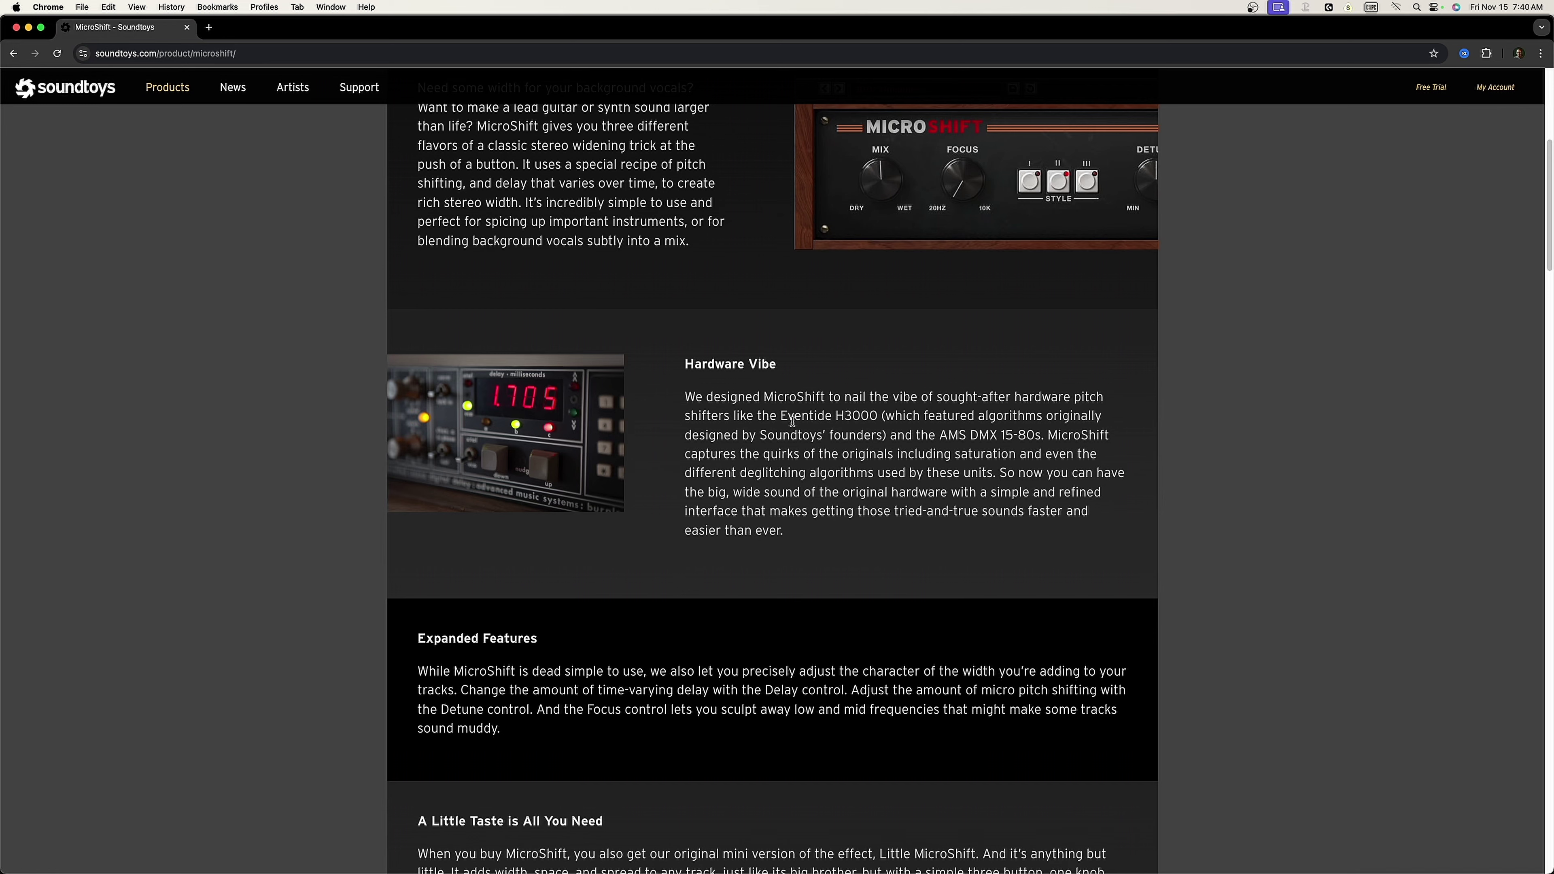
pyautogui.moveTo(782, 417); pyautogui.dragTo(884, 416)
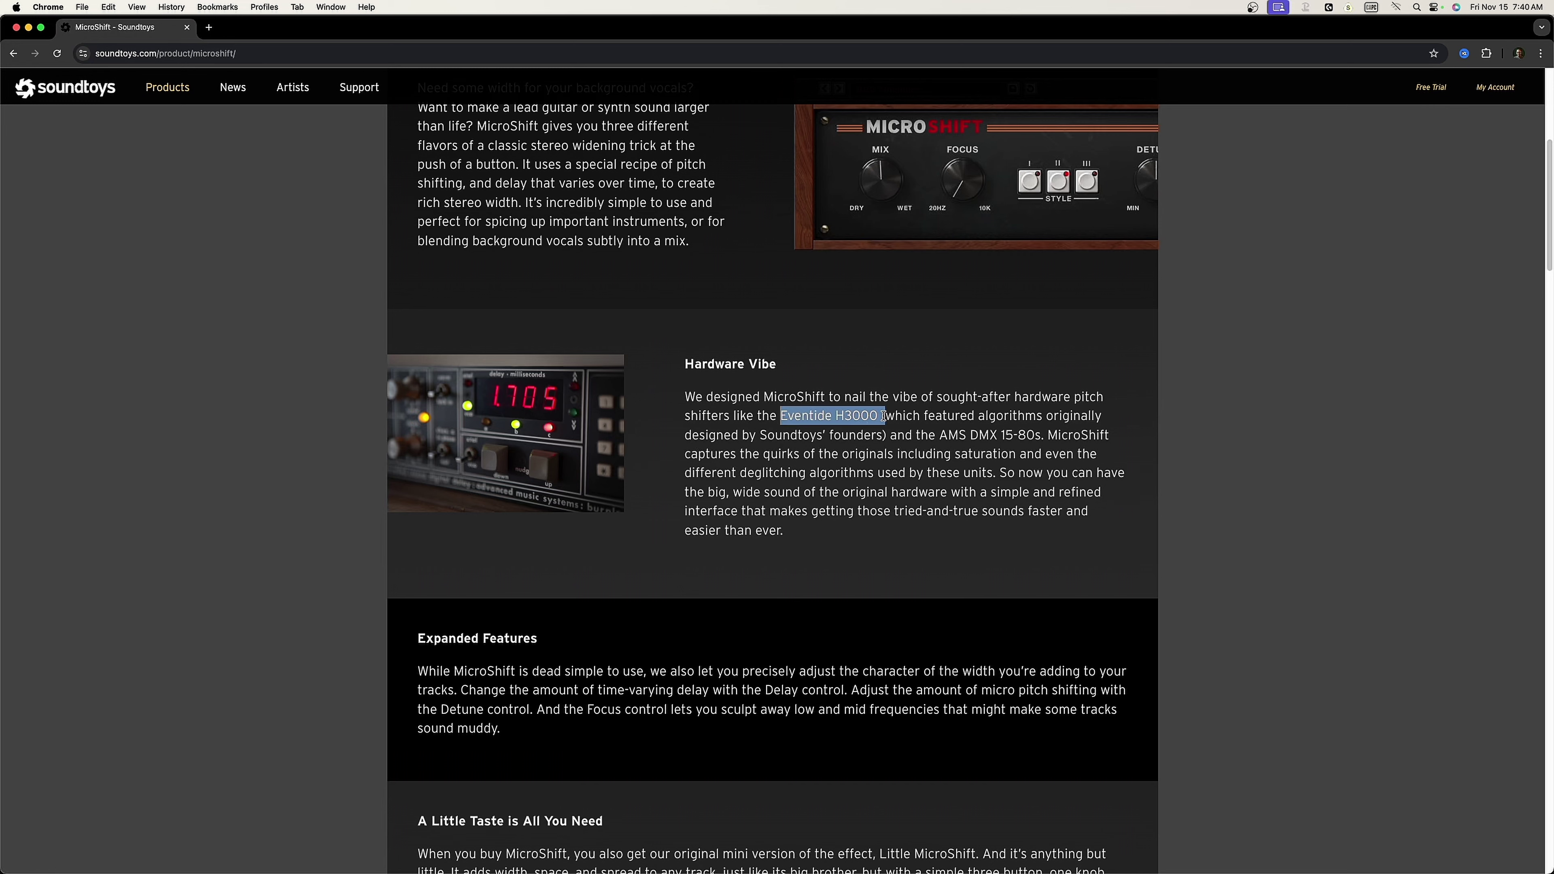
pyautogui.click(1090, 414)
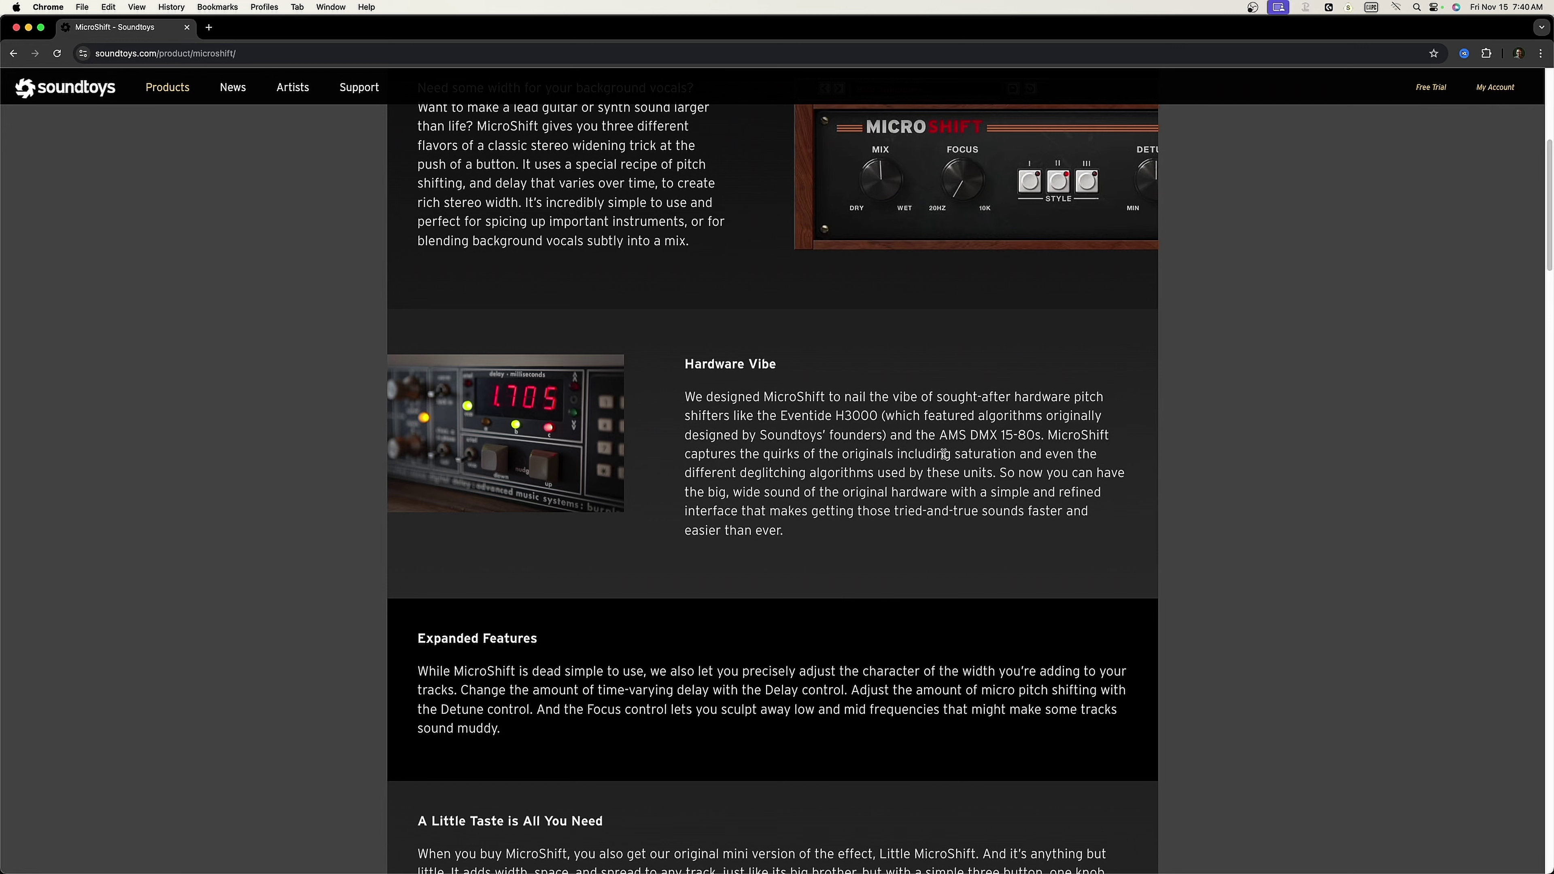
pyautogui.moveTo(947, 436); pyautogui.dragTo(991, 439)
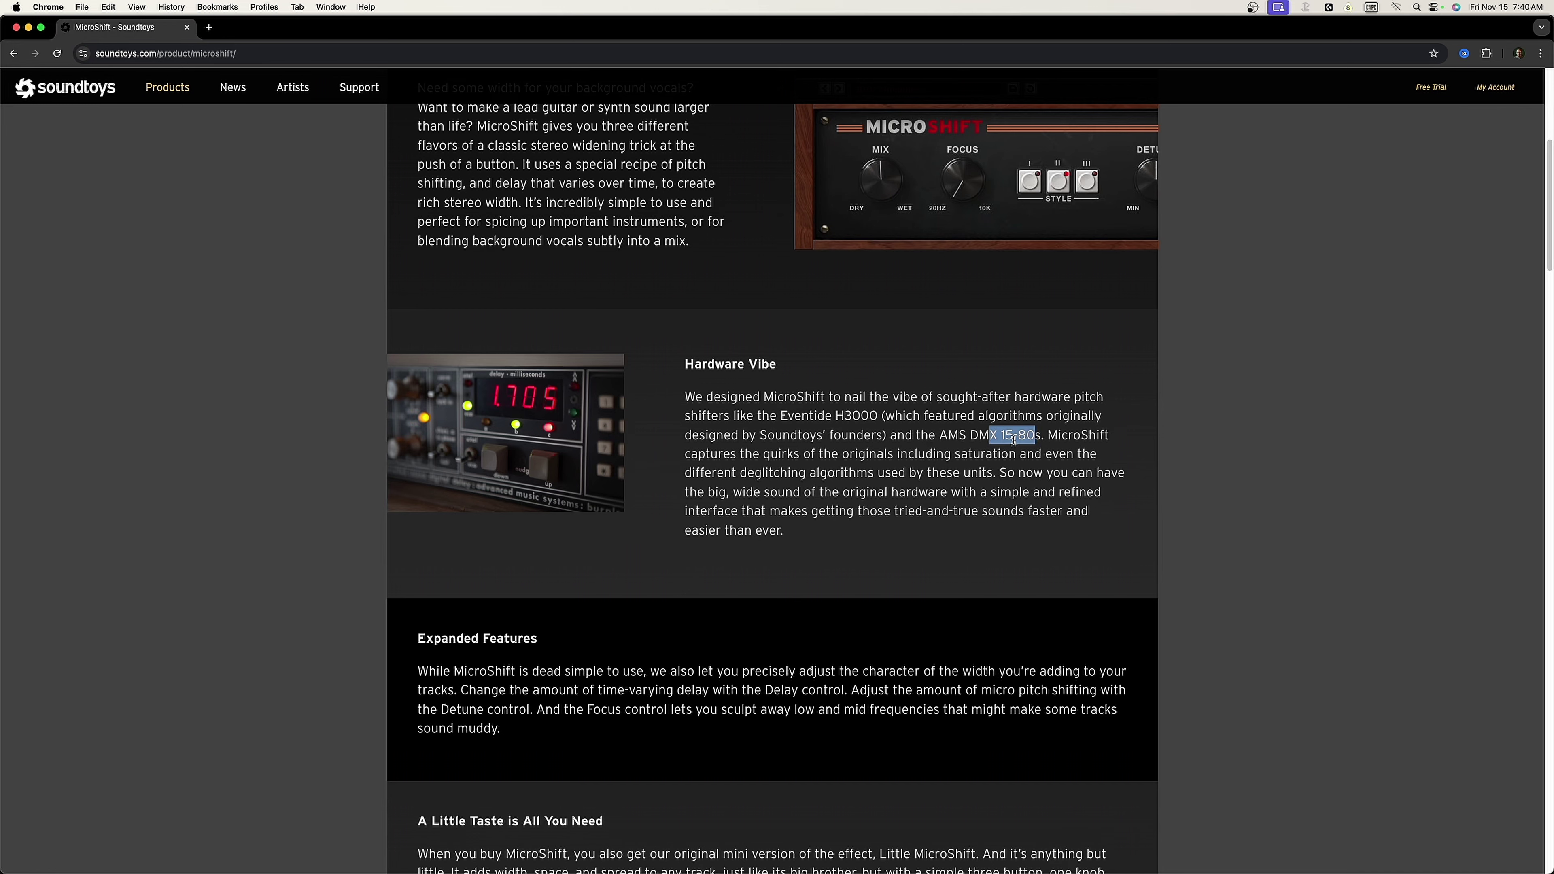
pyautogui.click(1101, 436)
# Review the MicroShift page's expanded features, Little MicroShift section, highlights and specs
pyautogui.scroll(-5, 920, 493)
pyautogui.scroll(-10, 914, 456)
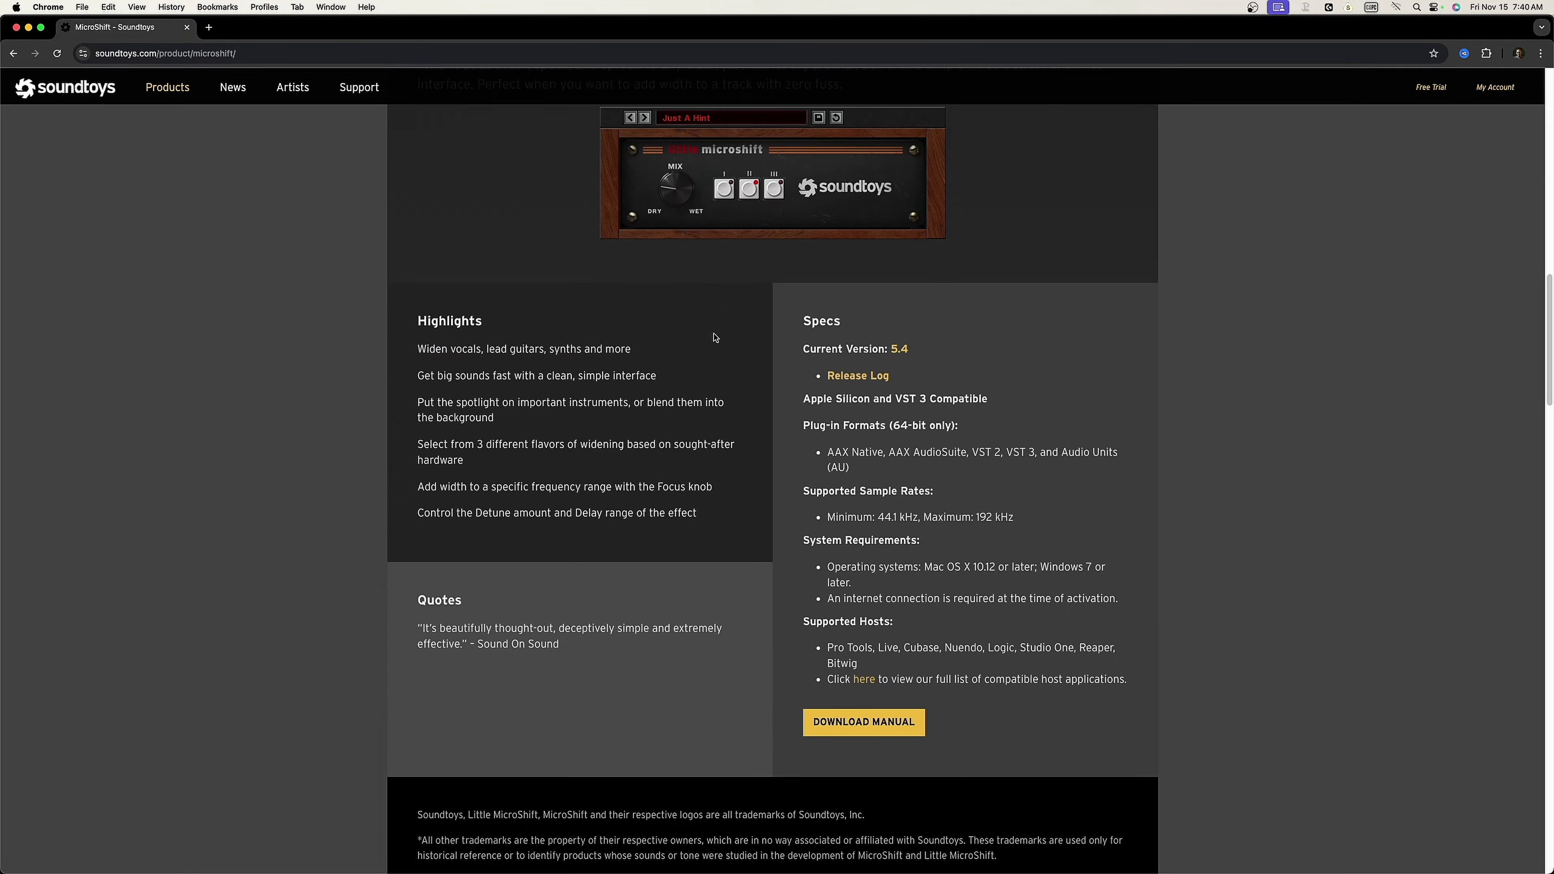
pyautogui.scroll(15, 857, 368)
pyautogui.scroll(-7, 817, 258)
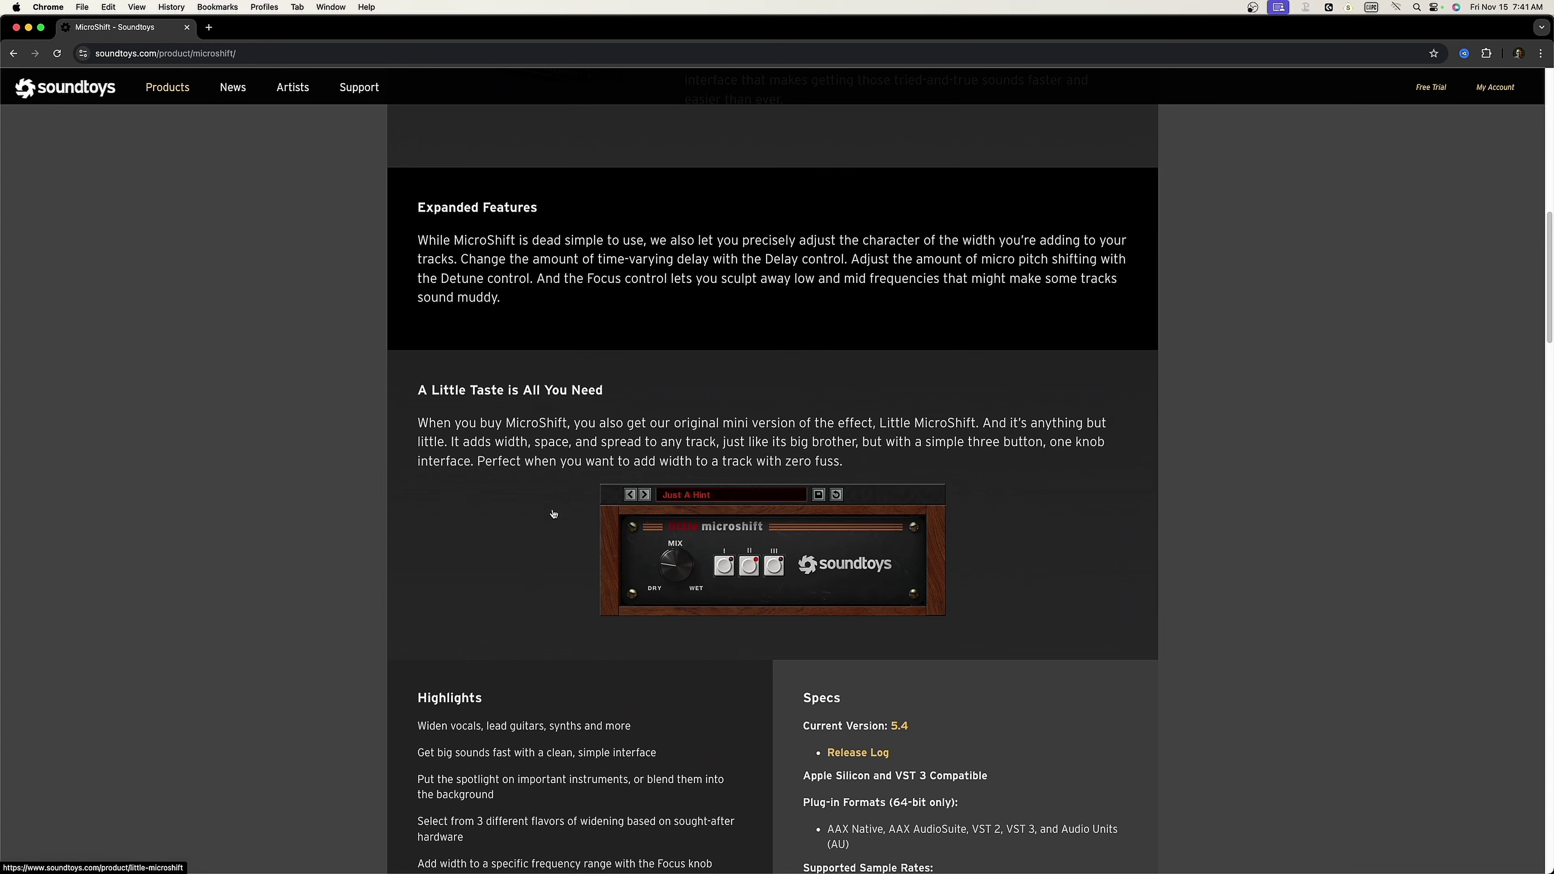
# Switch to Studio One, select and solo the WS3.Dulcimer track, and audition its Scene 1 clip
pyautogui.click(17, 29)
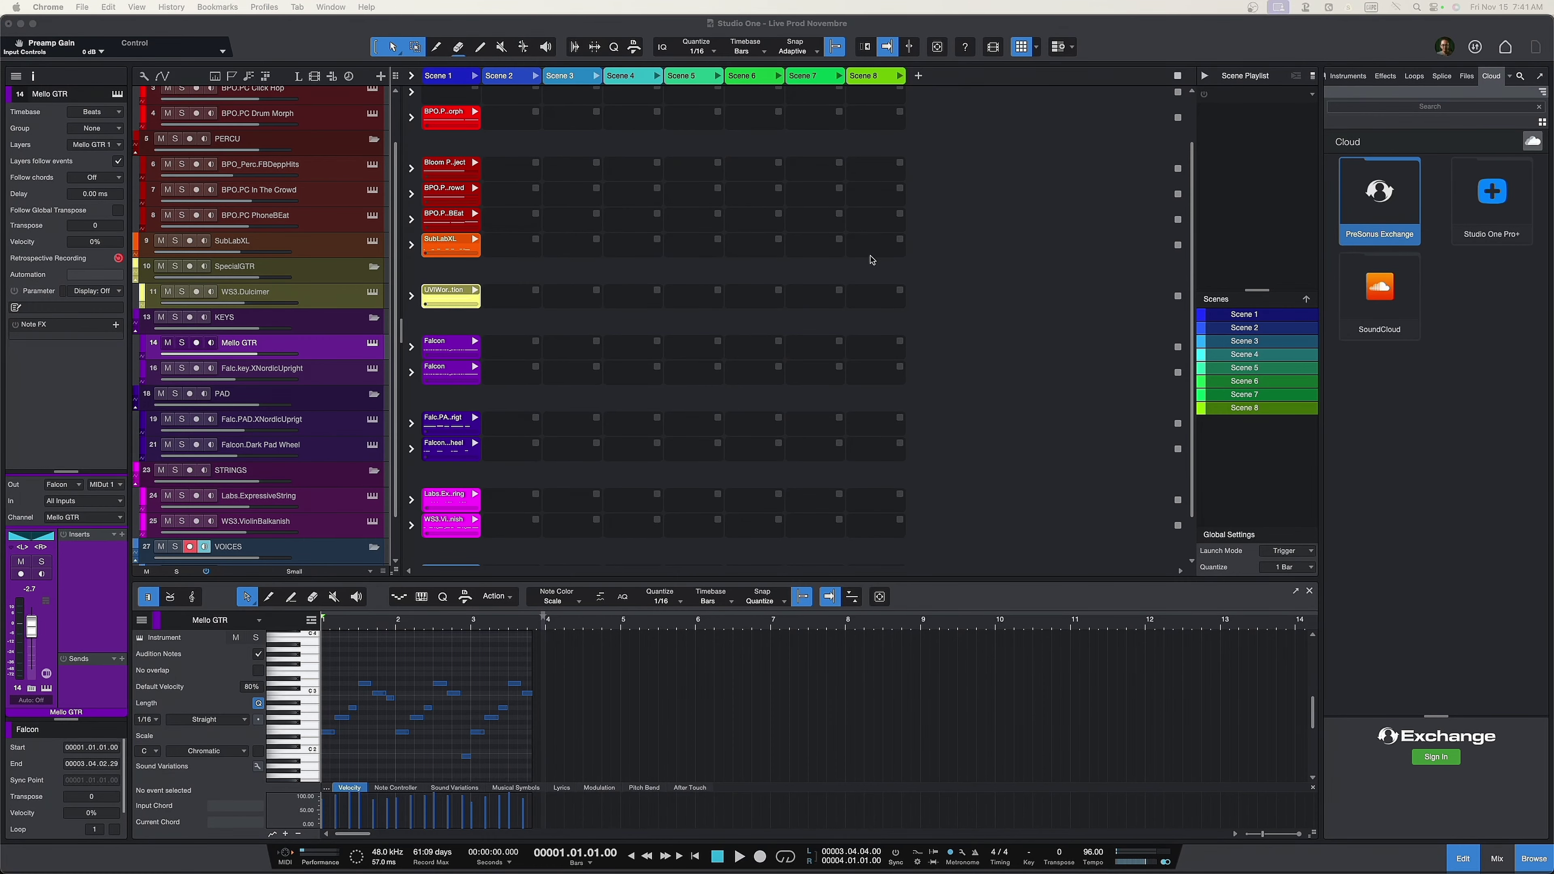
pyautogui.press('super+Tab')
pyautogui.scroll(-2, 345, 475)
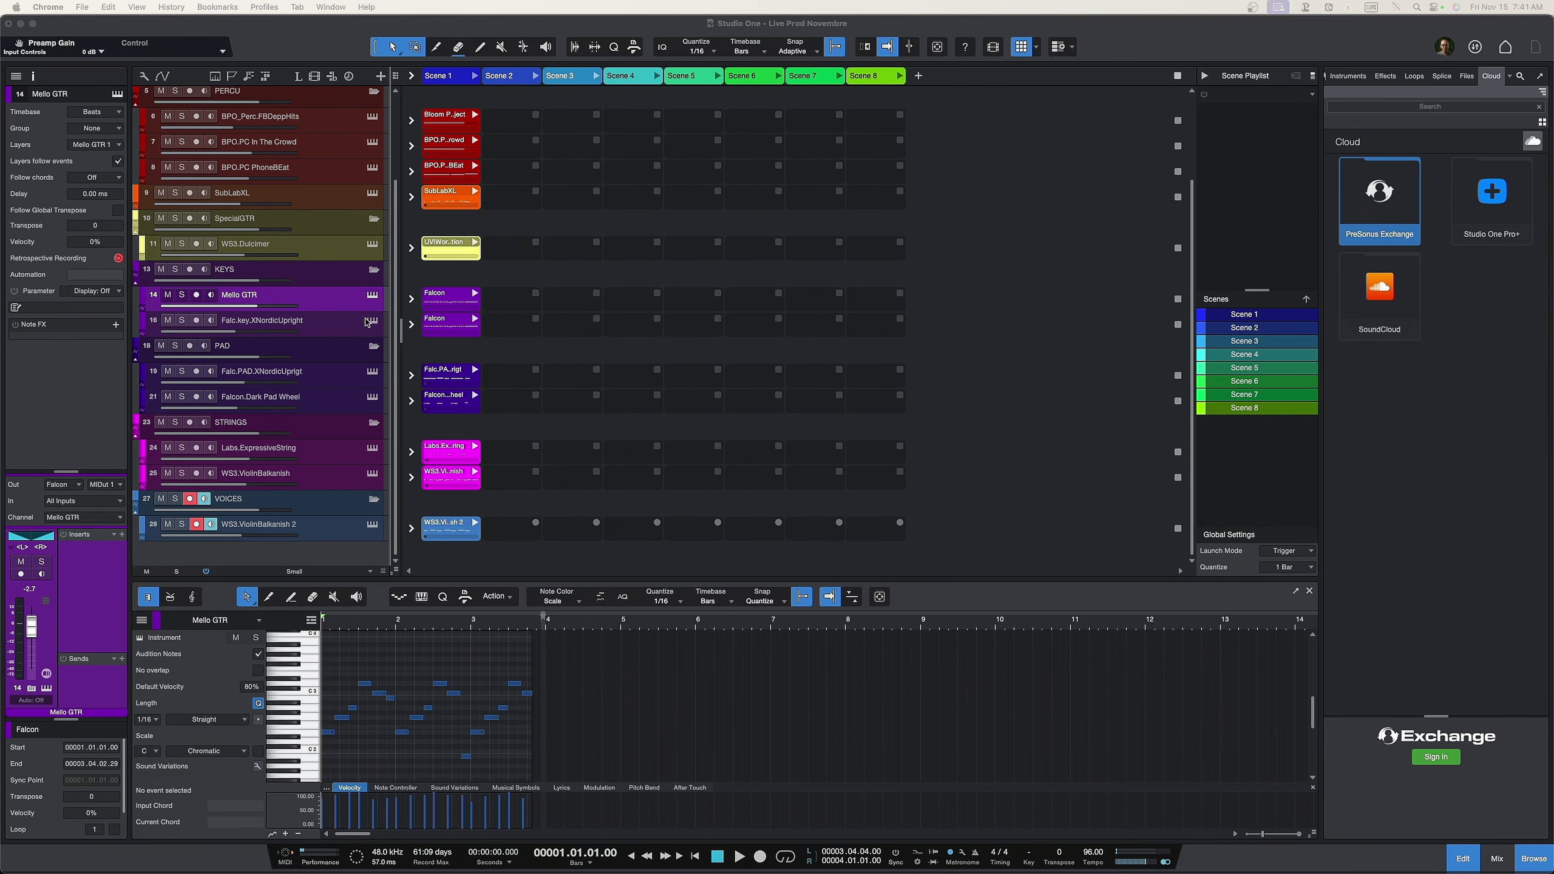
pyautogui.scroll(2, 361, 312)
pyautogui.click(340, 298)
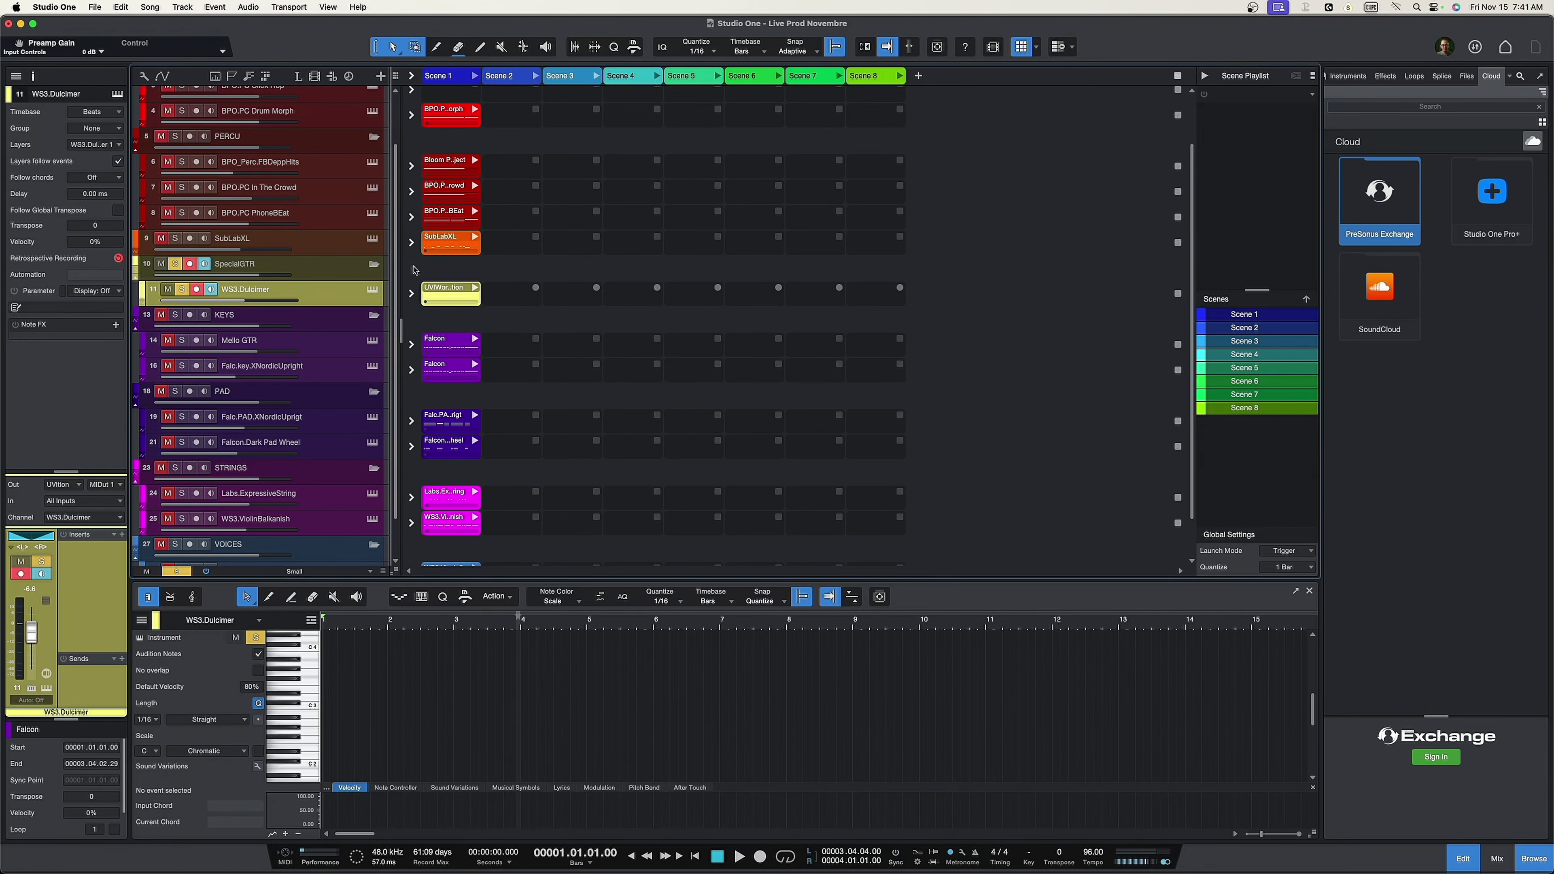
pyautogui.click(475, 287)
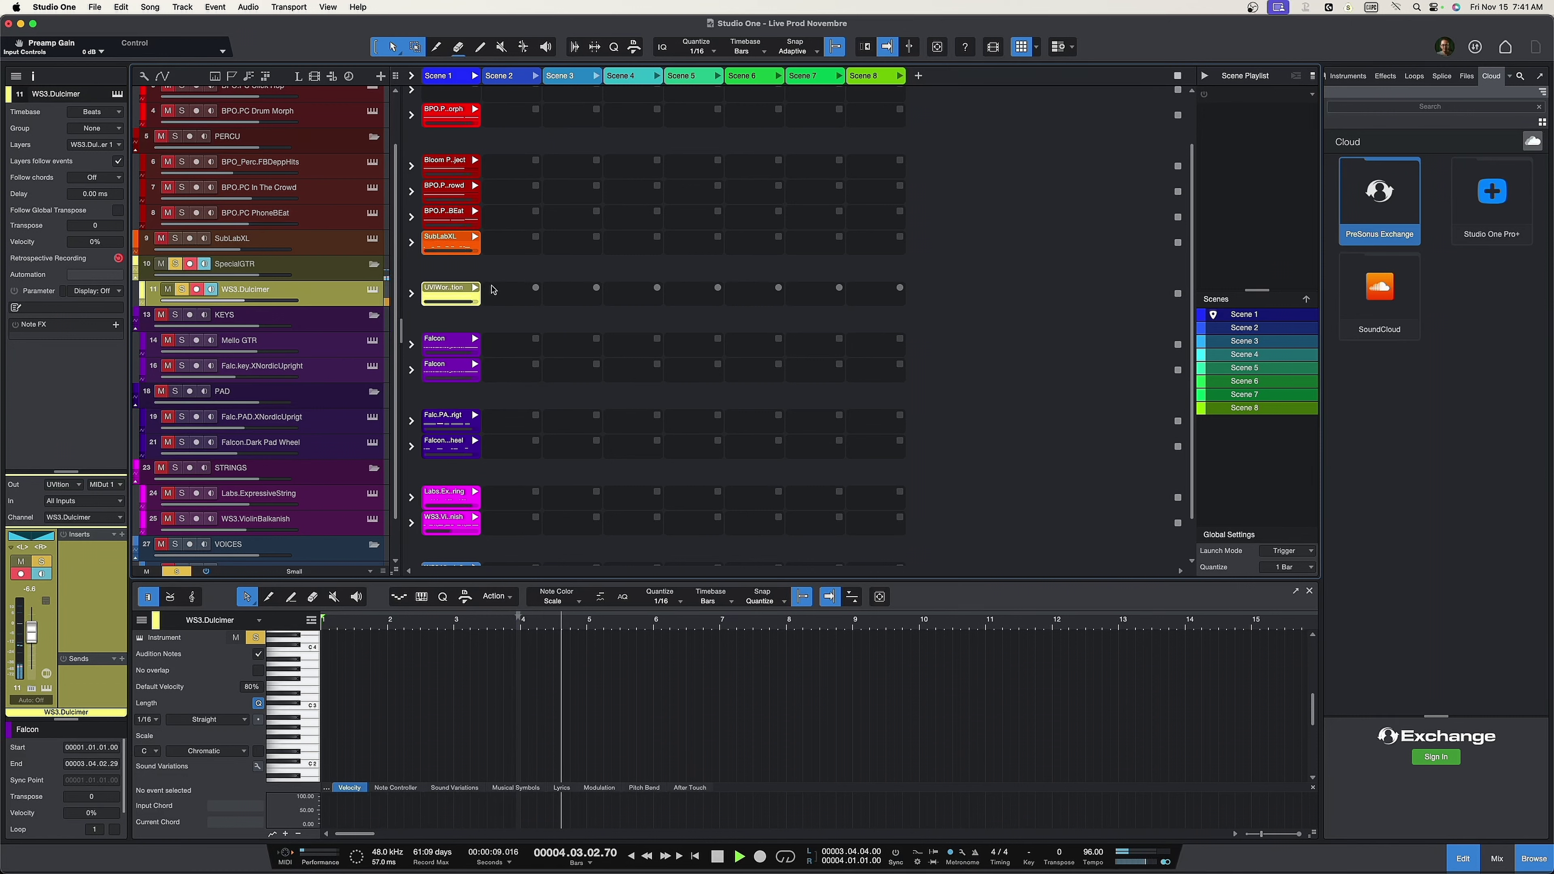
pyautogui.click(476, 290)
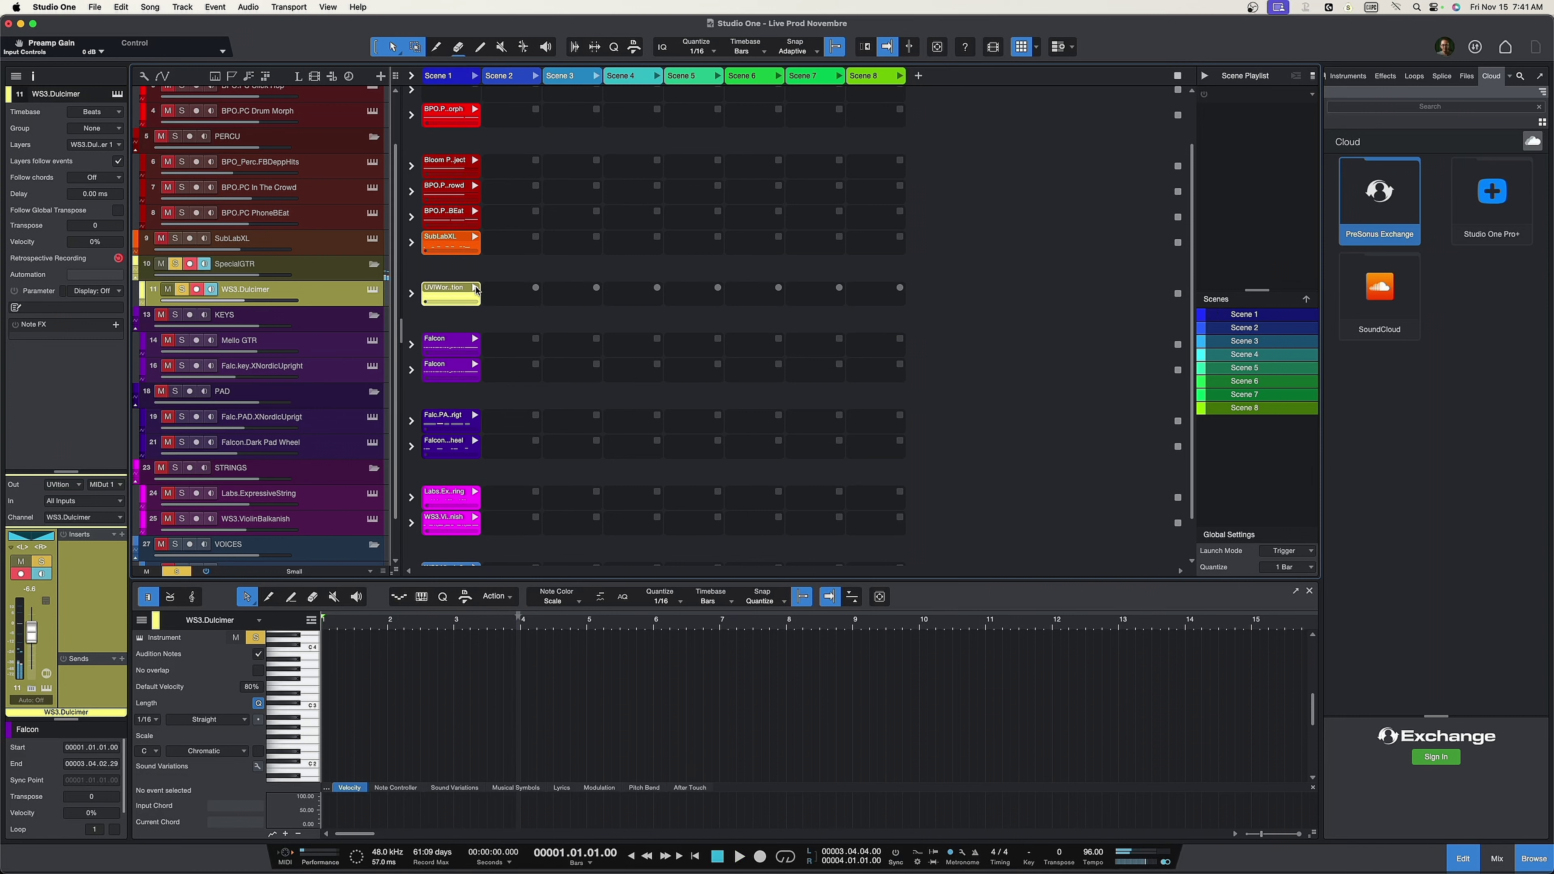
# Search the insert effects for "microsh" and add MicroShift to the WS3.Dulcimer channel
pyautogui.click(123, 535)
pyautogui.write('micro')
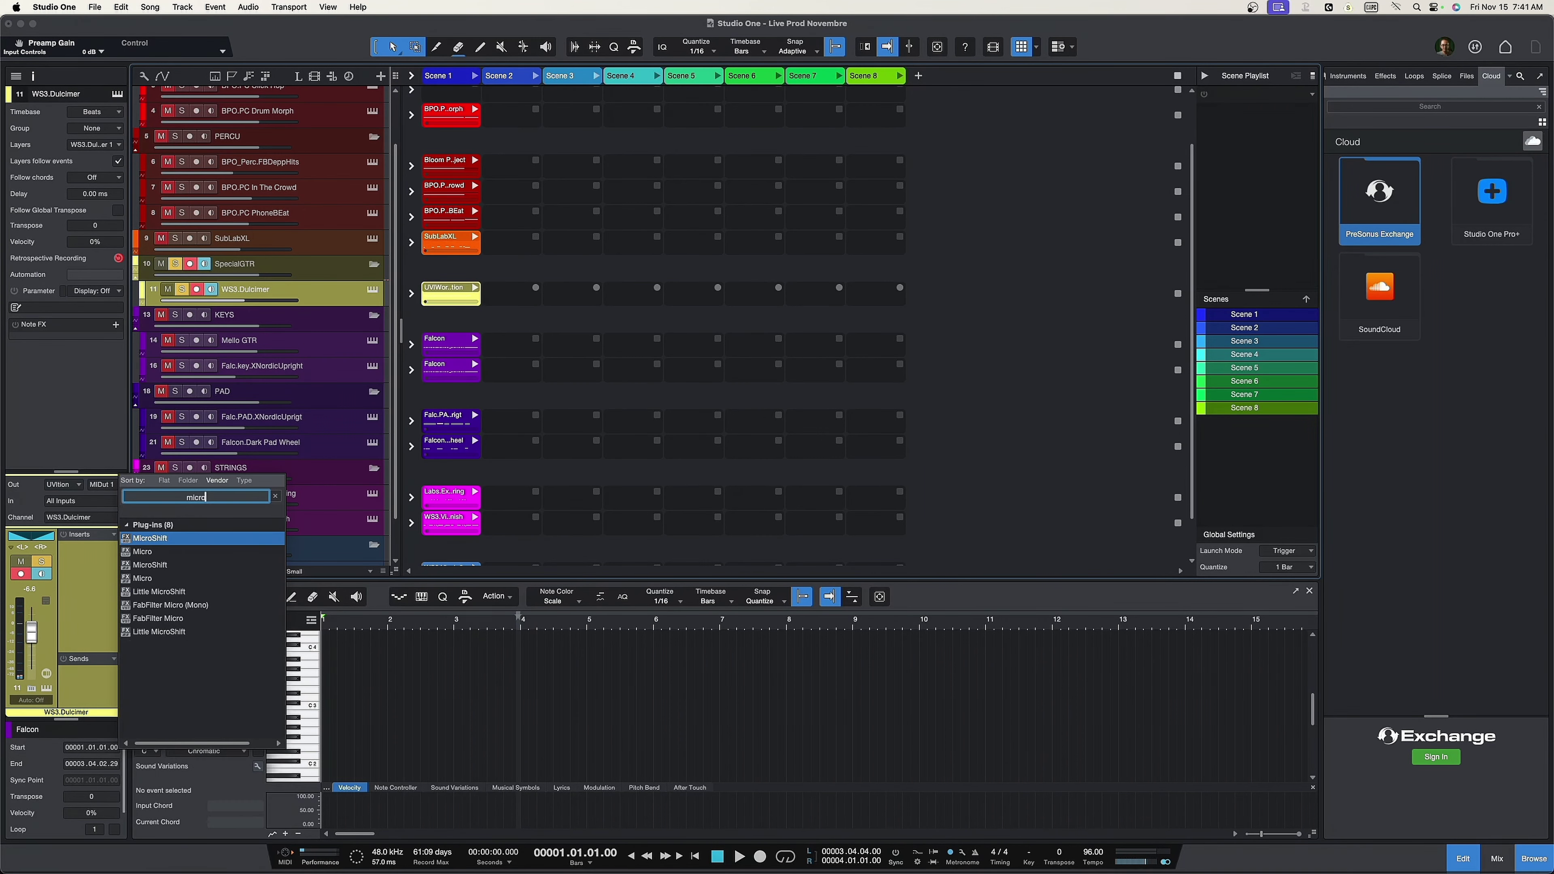
pyautogui.write('sh')
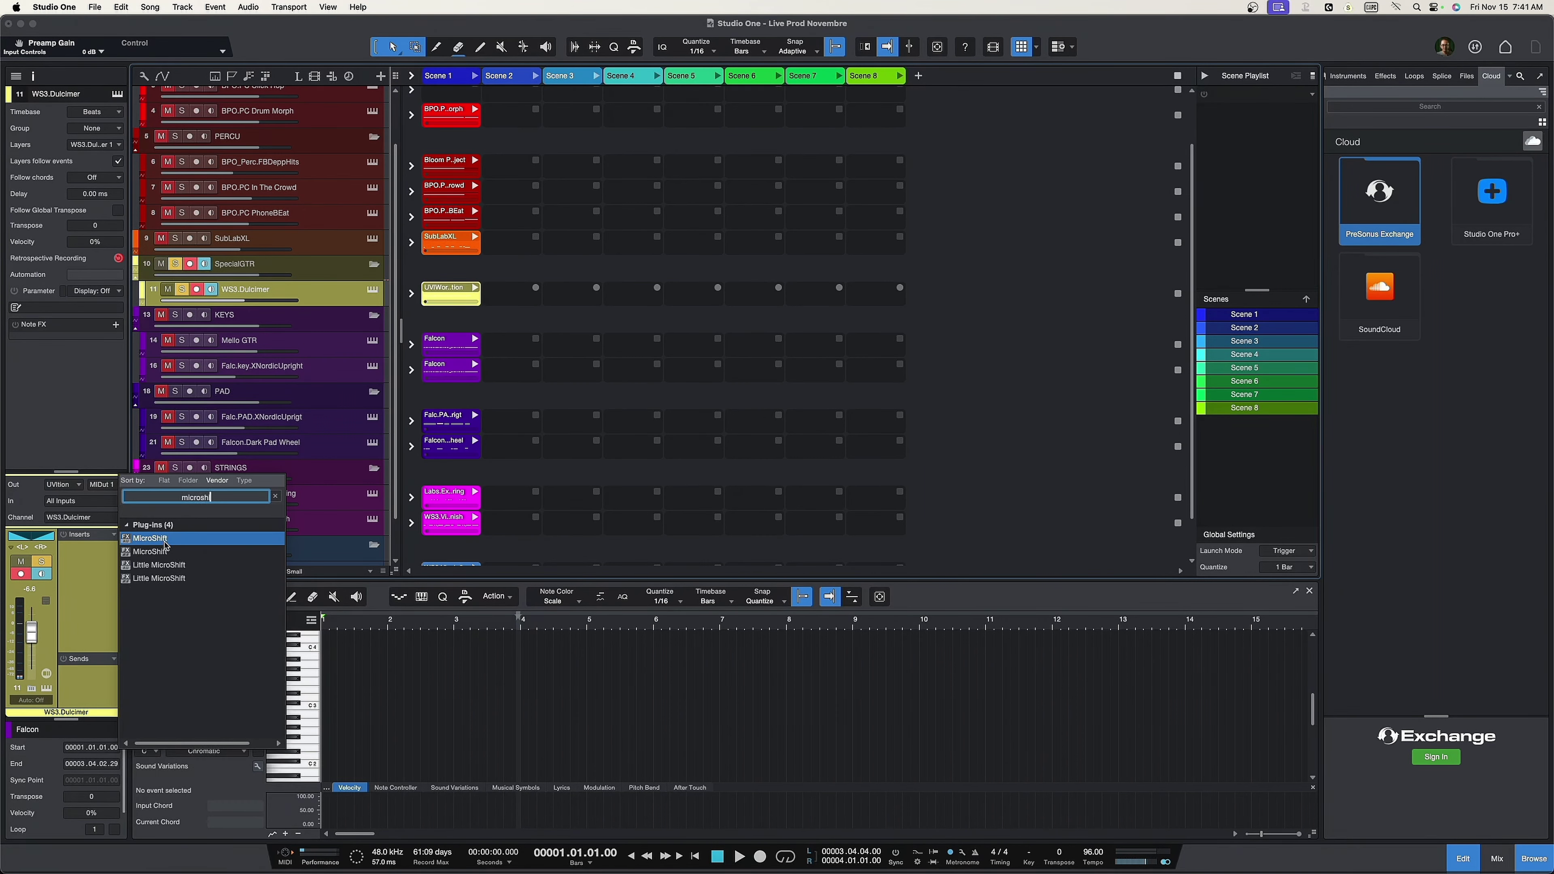
pyautogui.click(179, 553)
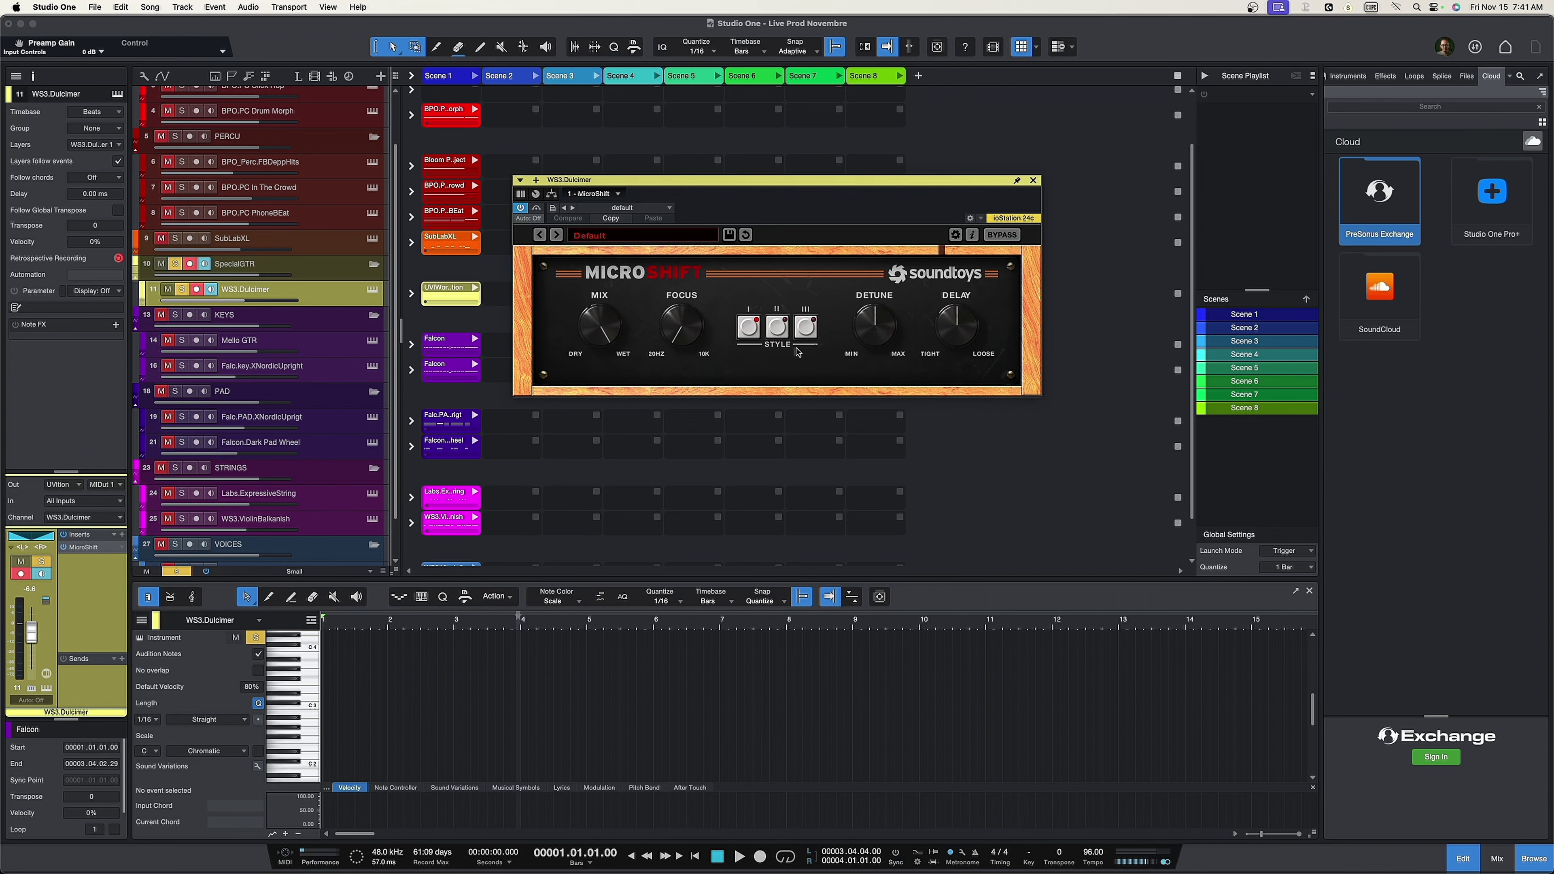
# Check MicroShift's news notice and its version and background information, then return to the controls
pyautogui.click(957, 237)
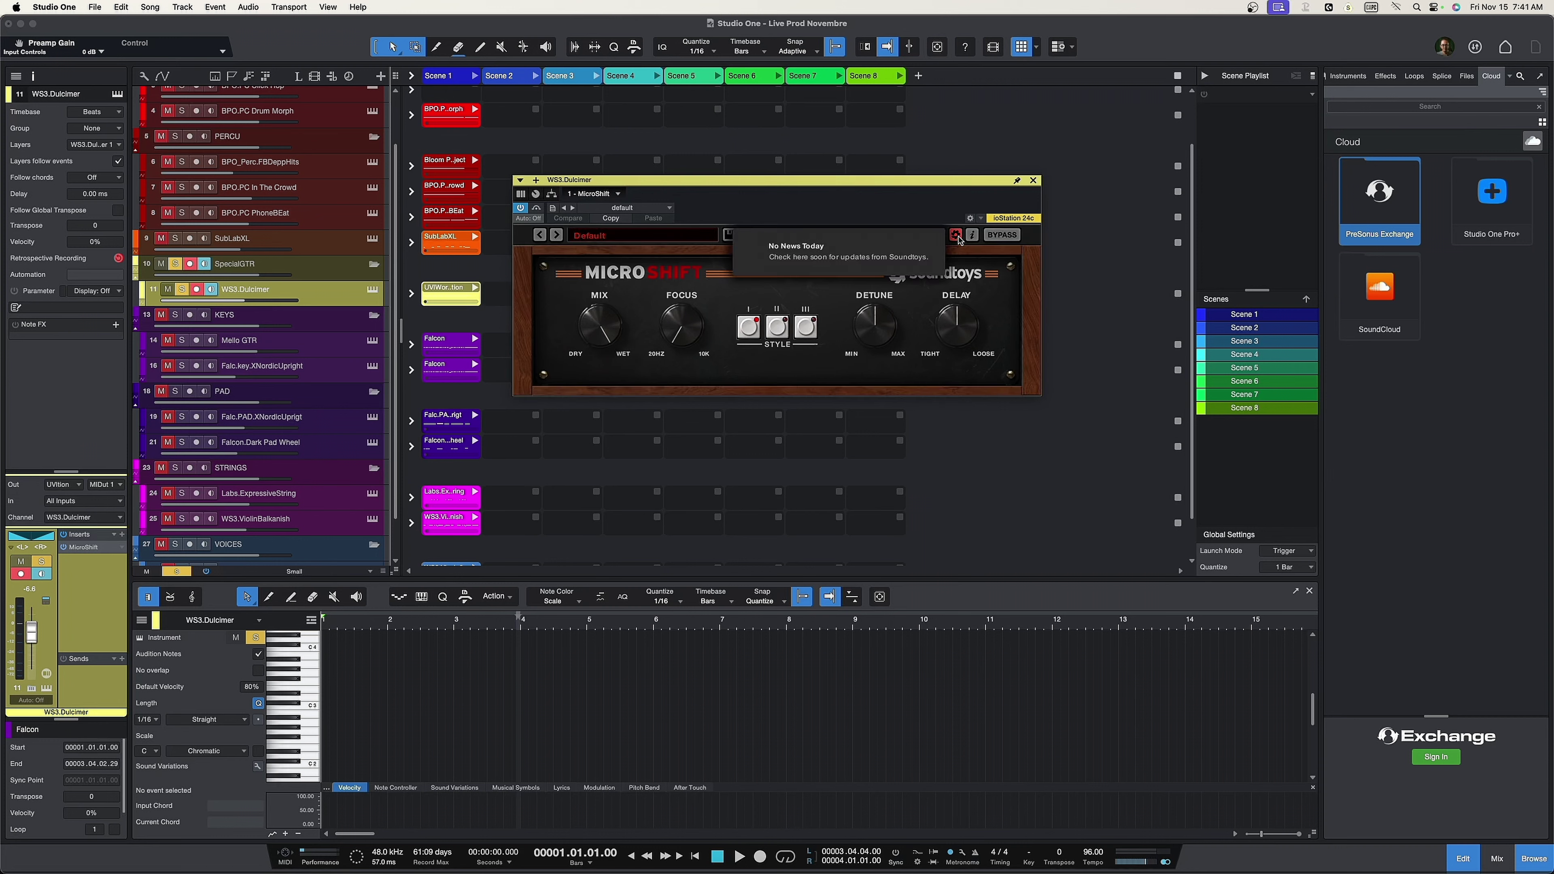
pyautogui.click(957, 236)
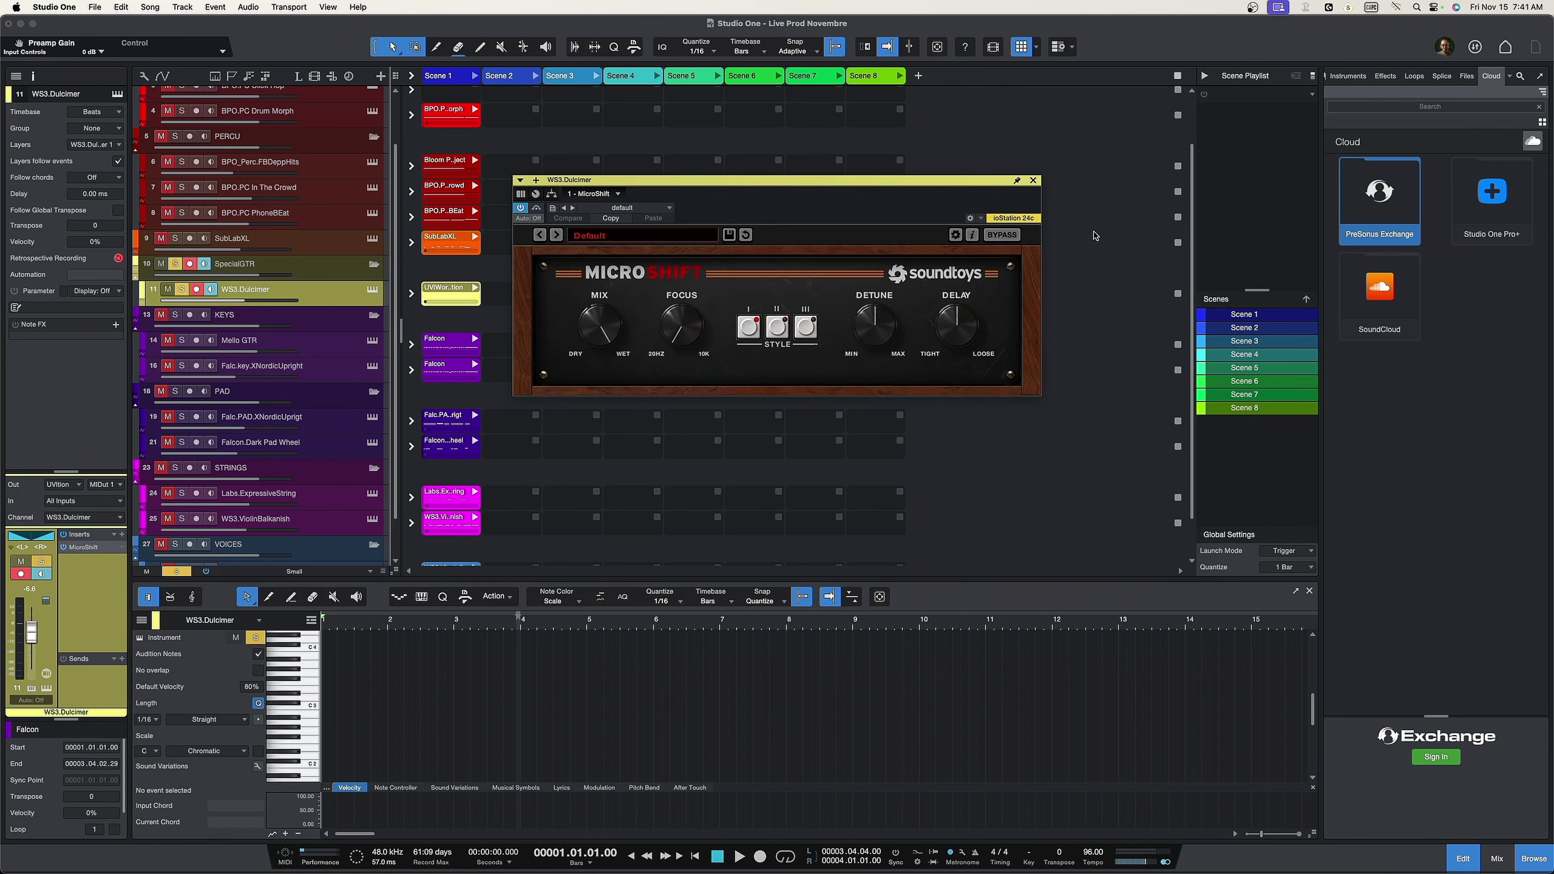
pyautogui.click(908, 274)
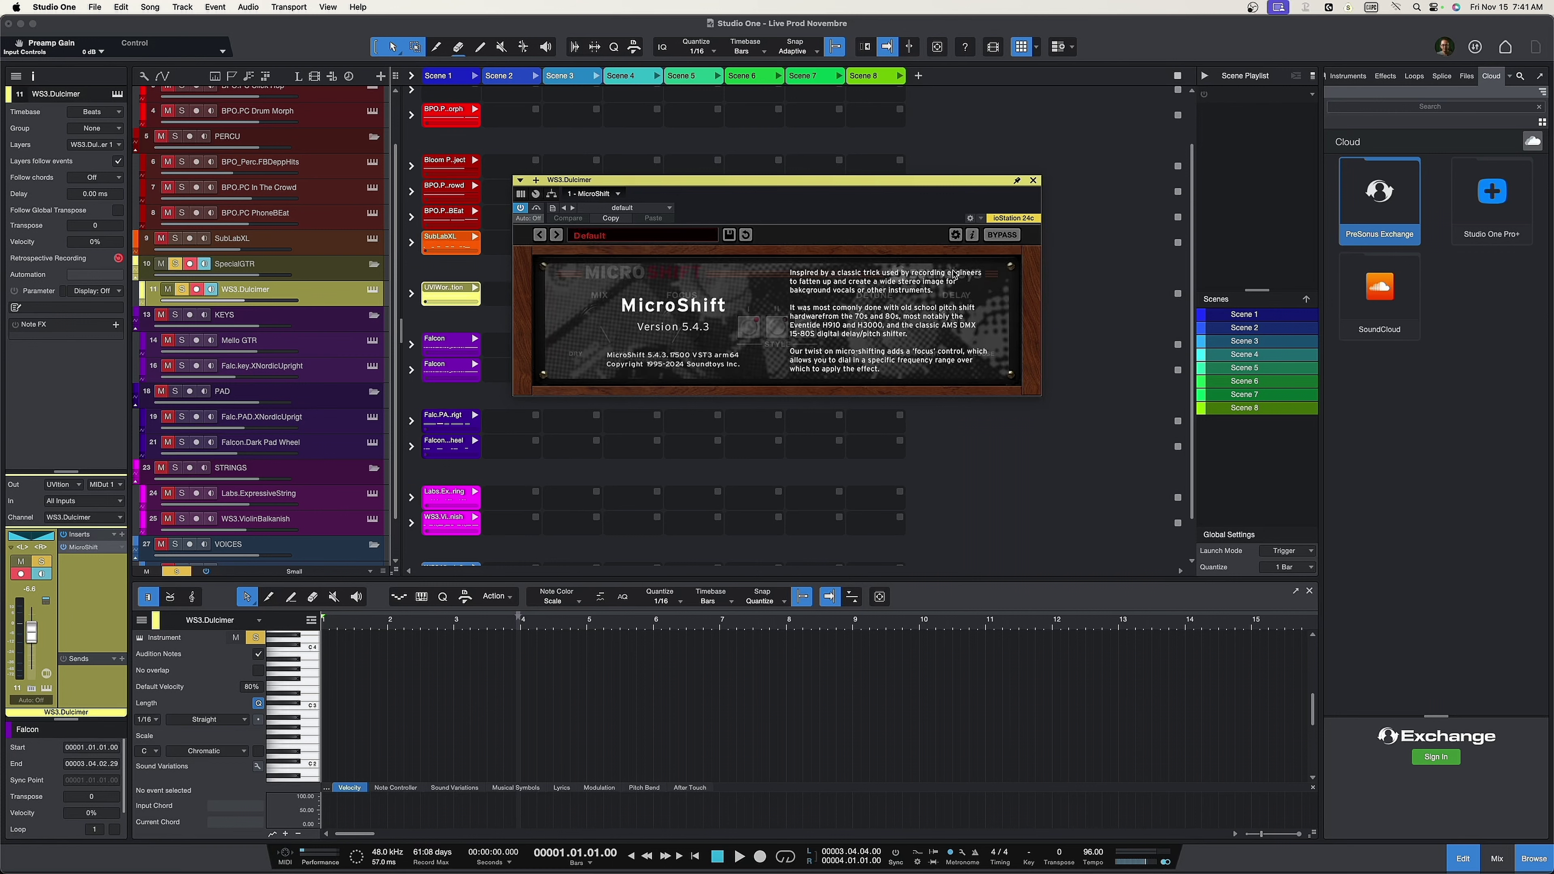
pyautogui.click(948, 279)
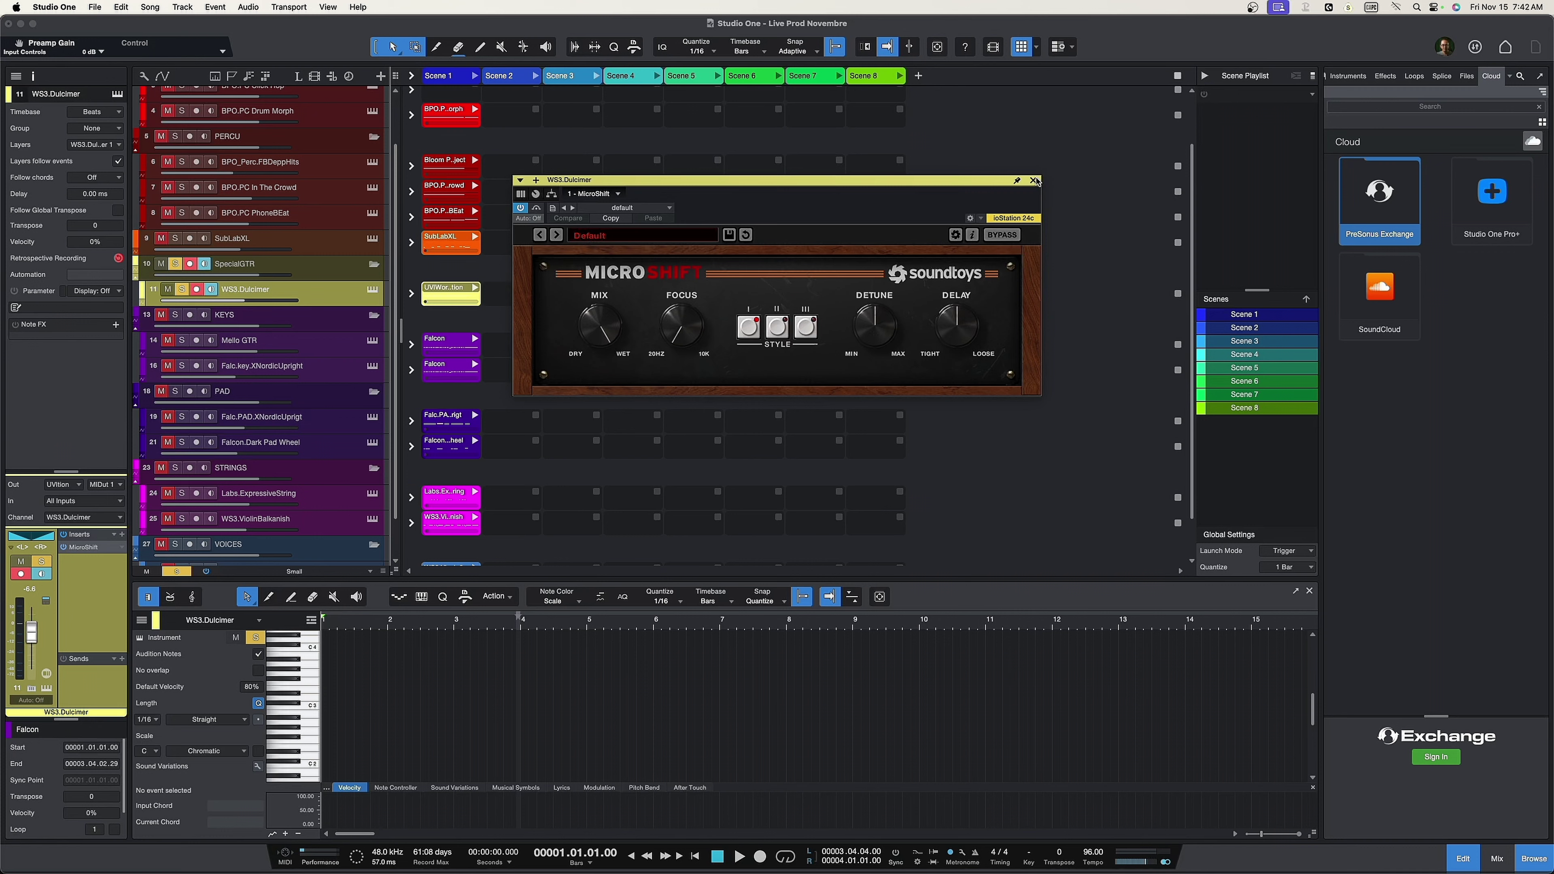
# Look over the FX chain presets and options offered in the MicroShift plug-in window
pyautogui.click(520, 181)
pyautogui.click(521, 182)
pyautogui.click(520, 181)
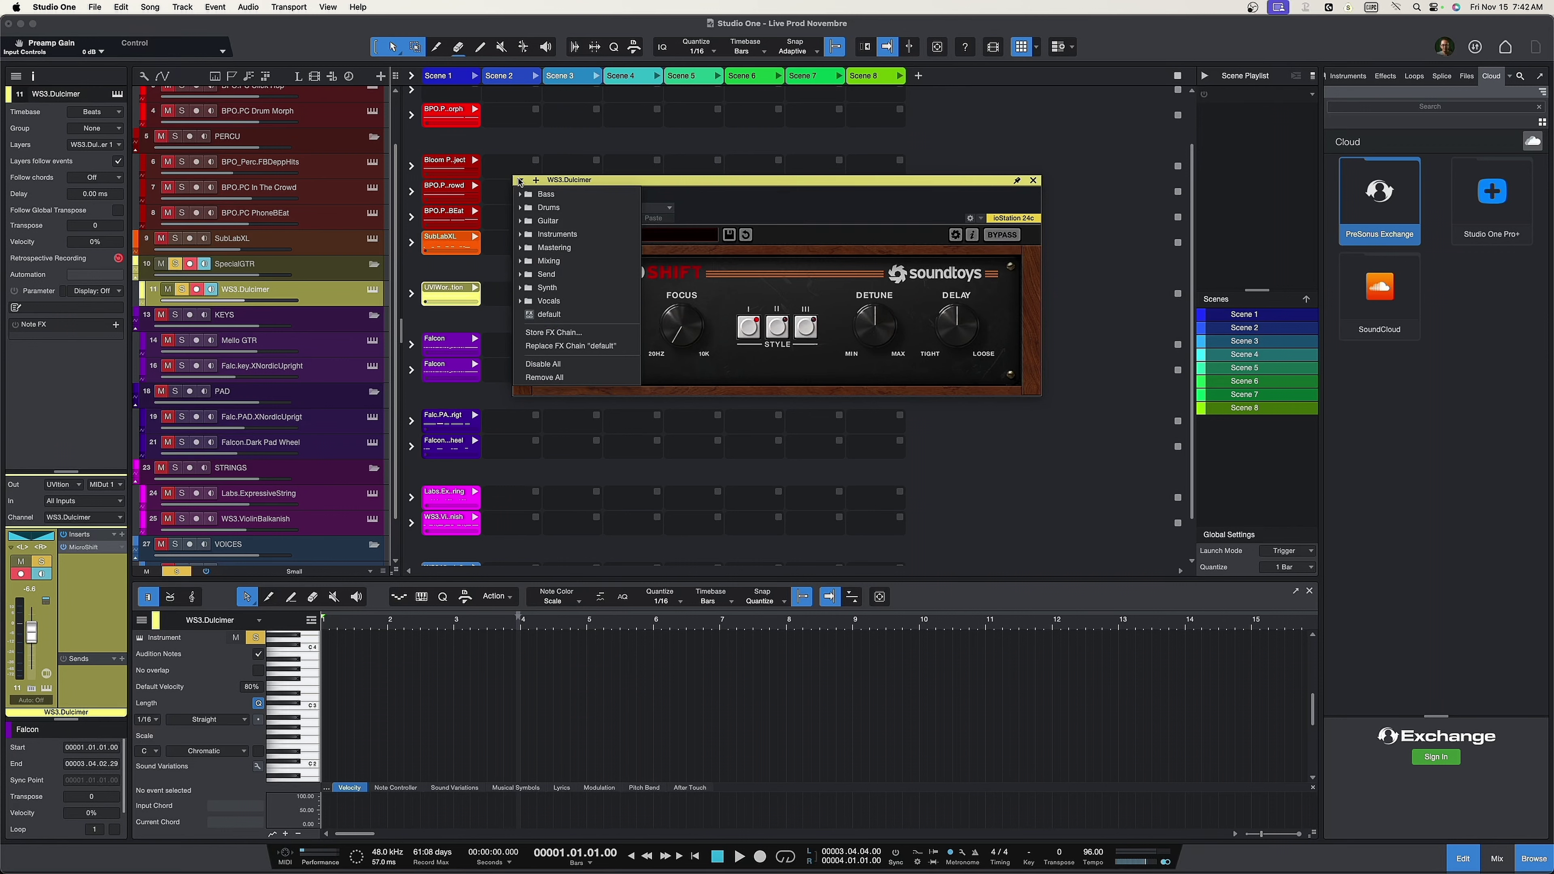
pyautogui.click(520, 181)
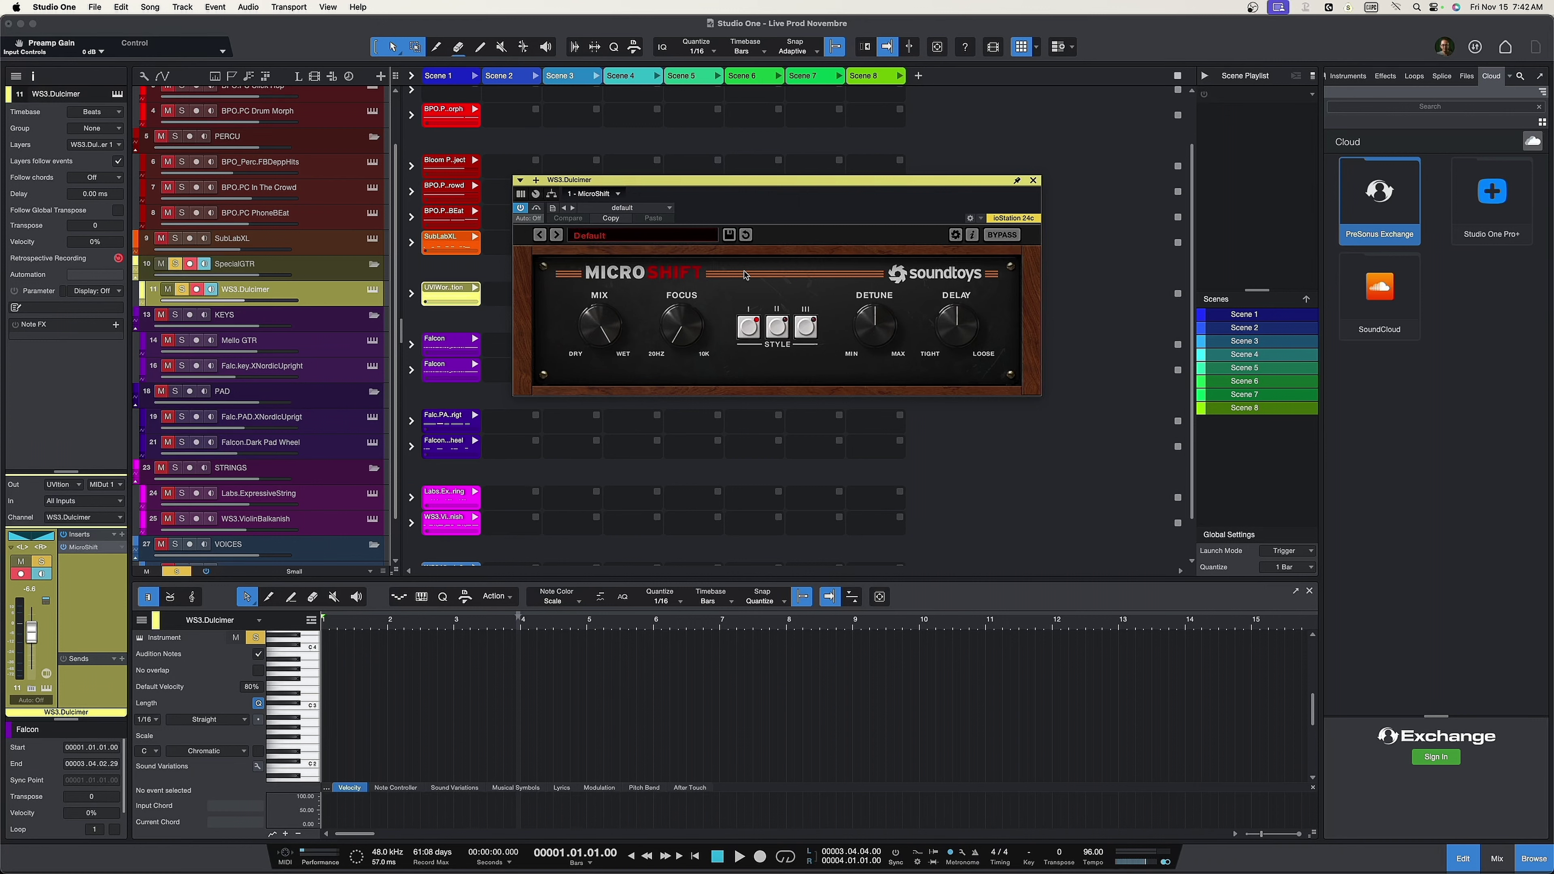
# Try out MicroShift's Mix and Focus knobs, returning Focus to 20 Hz
pyautogui.moveTo(604, 316); pyautogui.dragTo(634, 194)
pyautogui.moveTo(685, 333); pyautogui.dragTo(675, 295)
pyautogui.moveTo(699, 327)
pyautogui.mouseDown()
pyautogui.moveTo(697, 300)
pyautogui.moveTo(693, 335)
pyautogui.mouseUp()
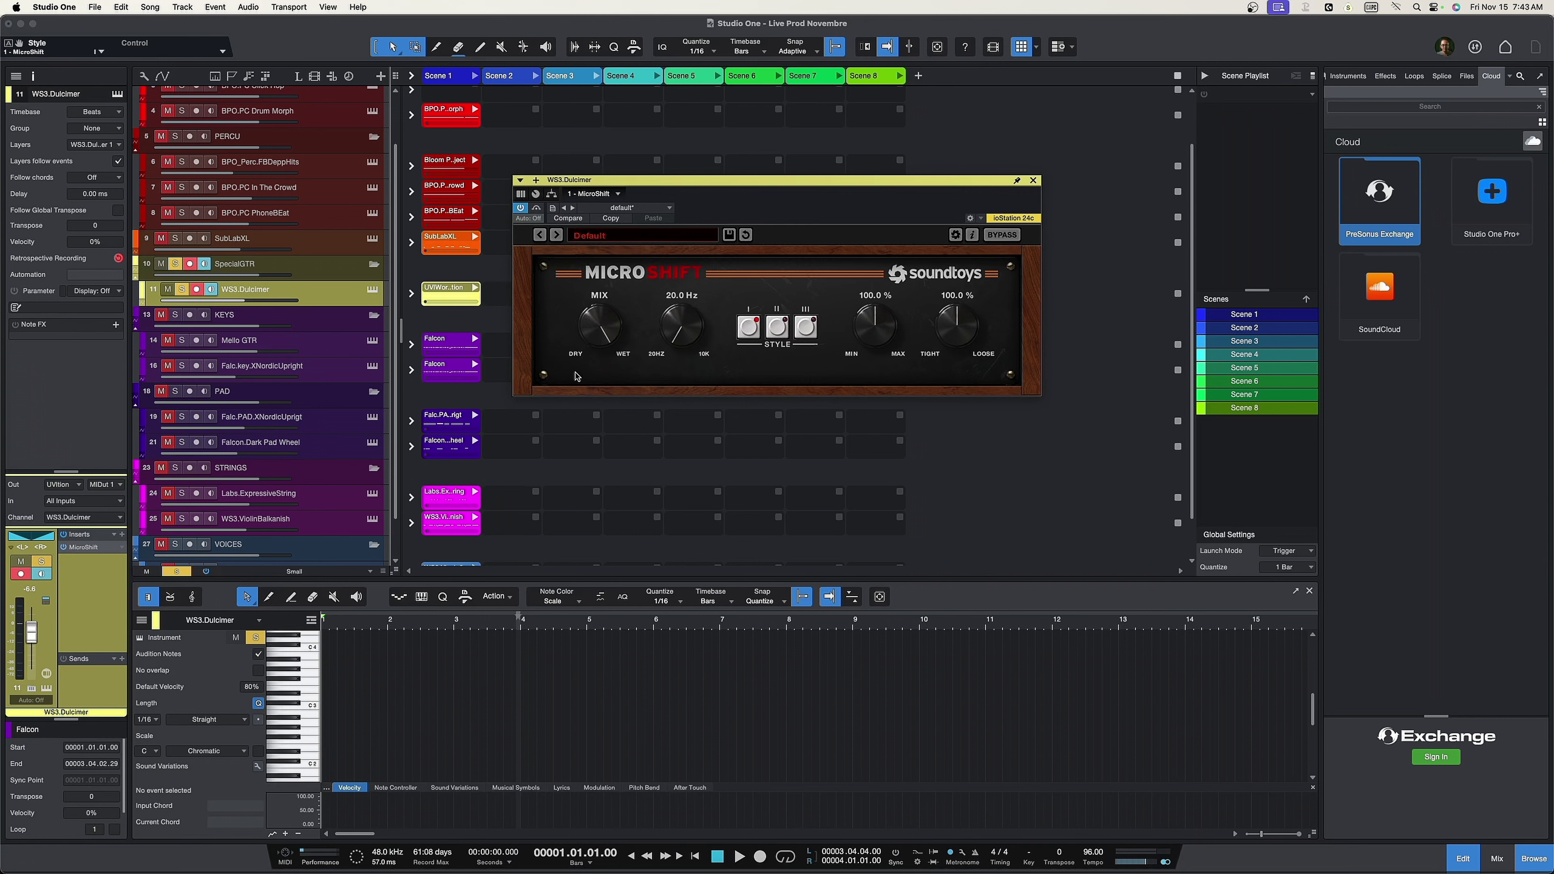
# Play the dulcimer clip and compare the sound with MicroShift bypassed and active
pyautogui.click(476, 287)
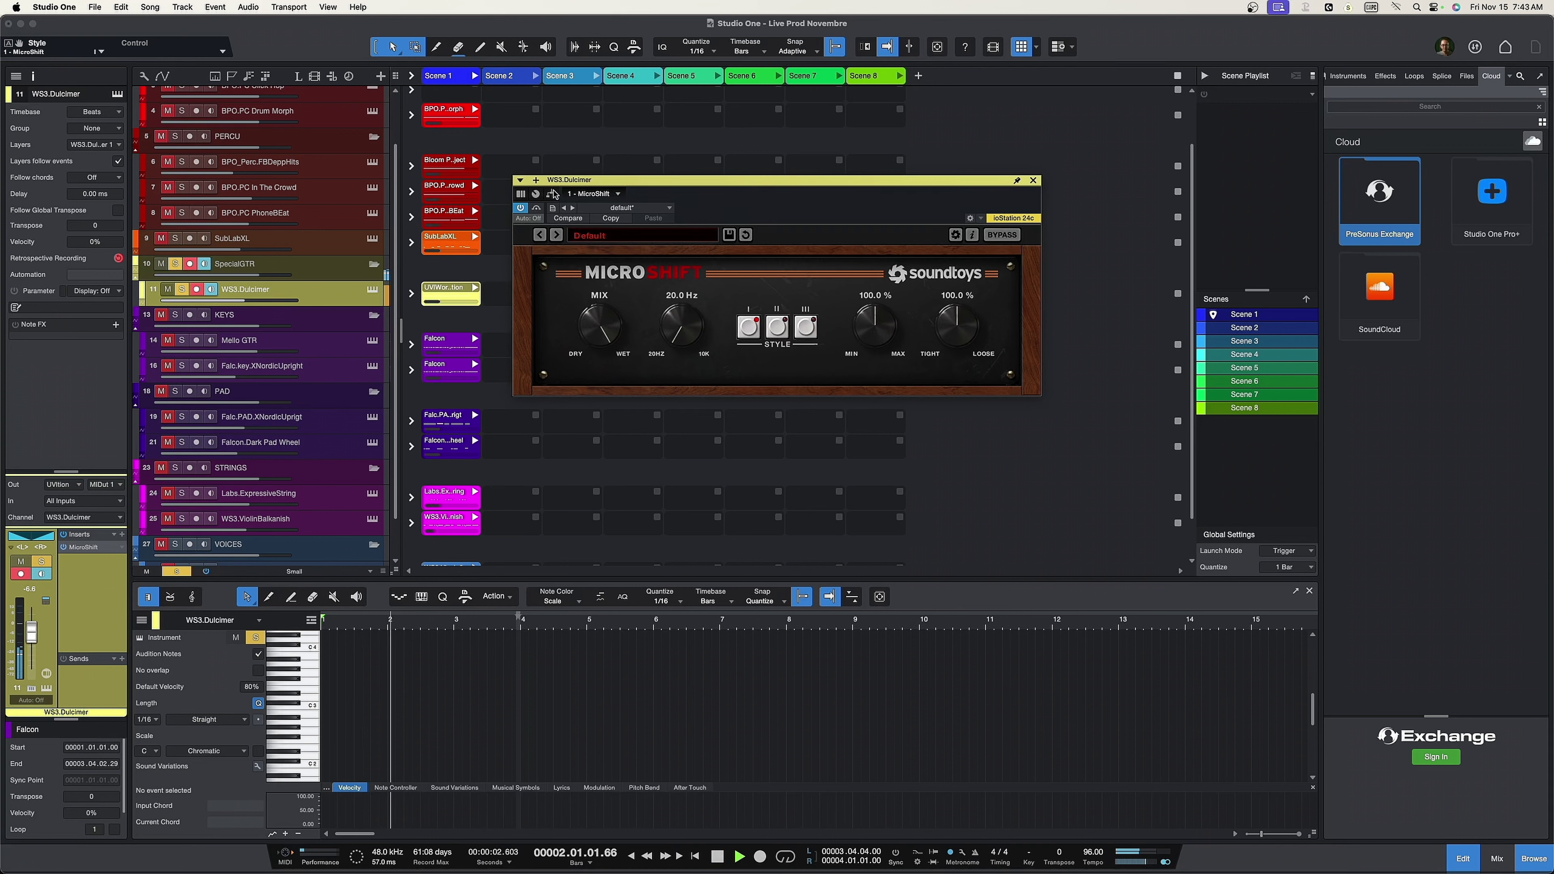
pyautogui.click(535, 208)
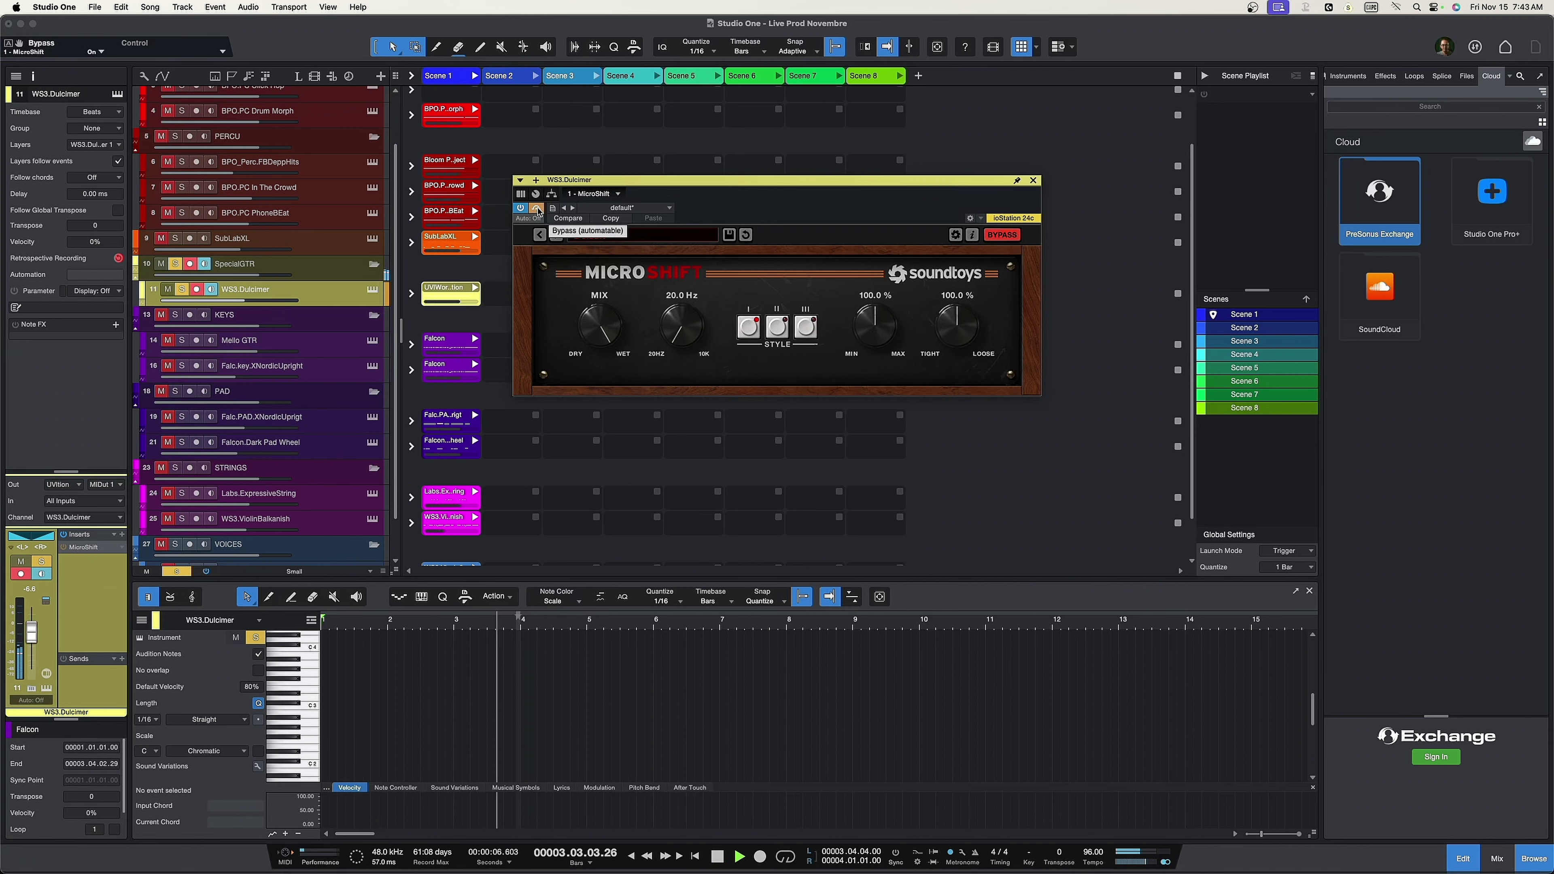
pyautogui.click(537, 209)
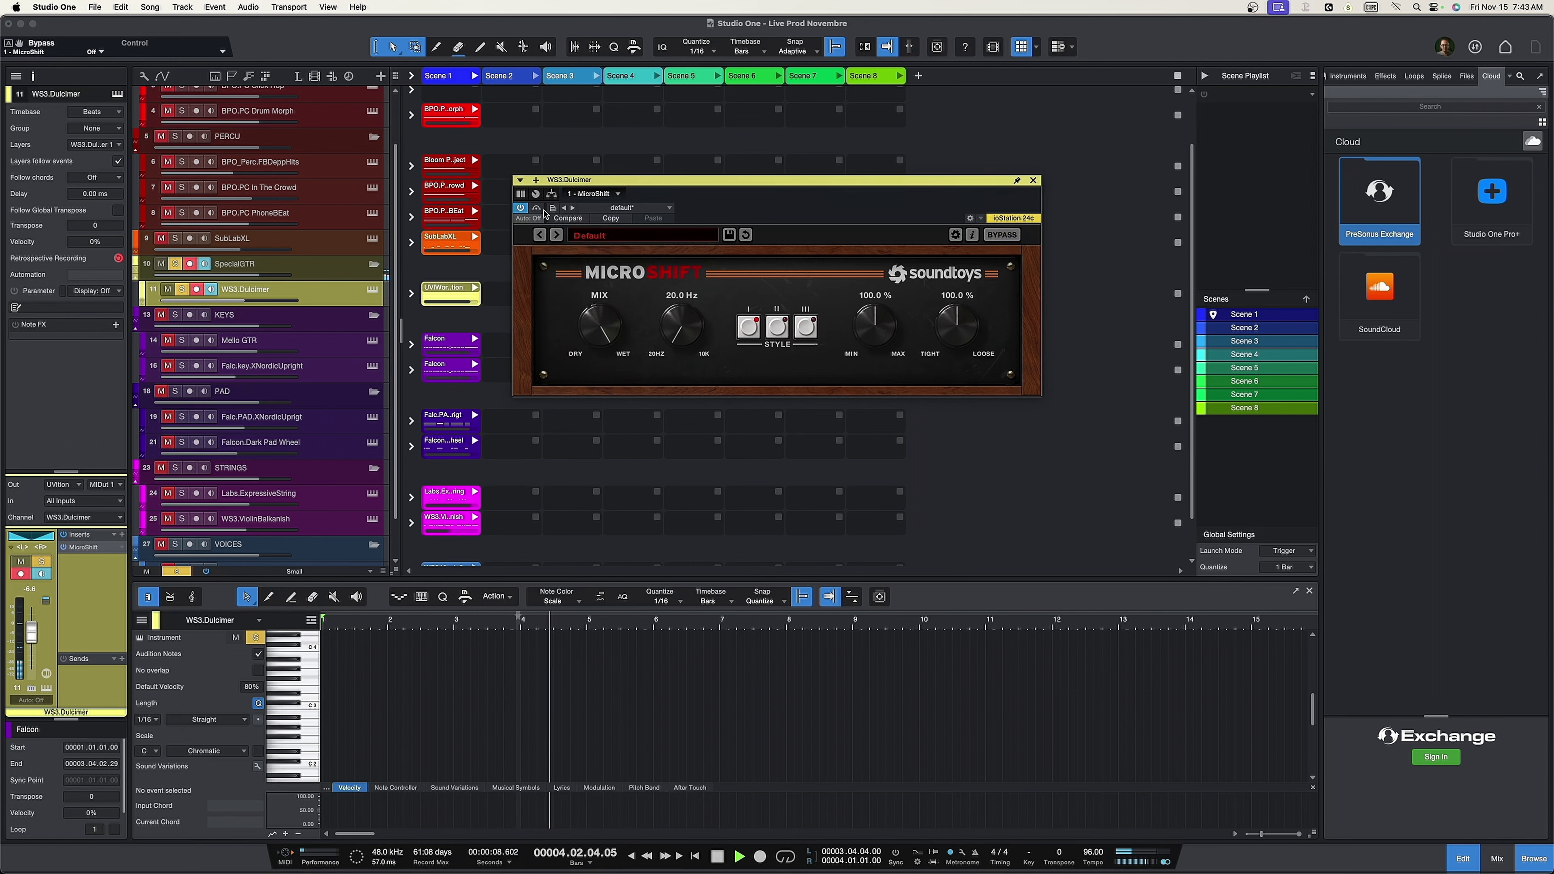
# Audition MicroShift's Style II and Style III on the playing dulcimer clip, and stop playback
pyautogui.click(785, 332)
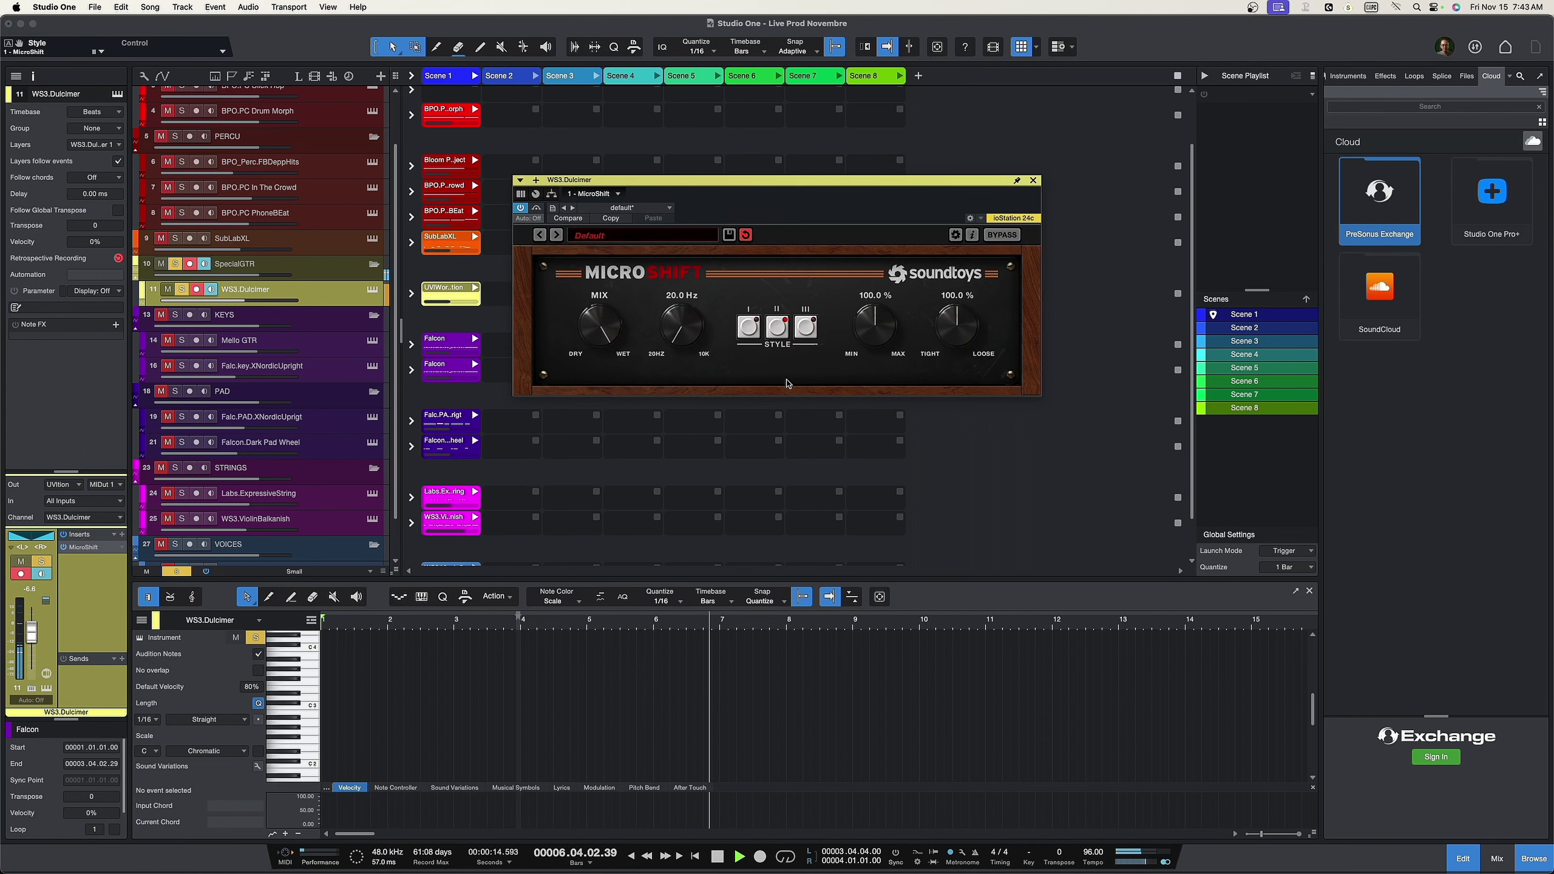
pyautogui.click(809, 330)
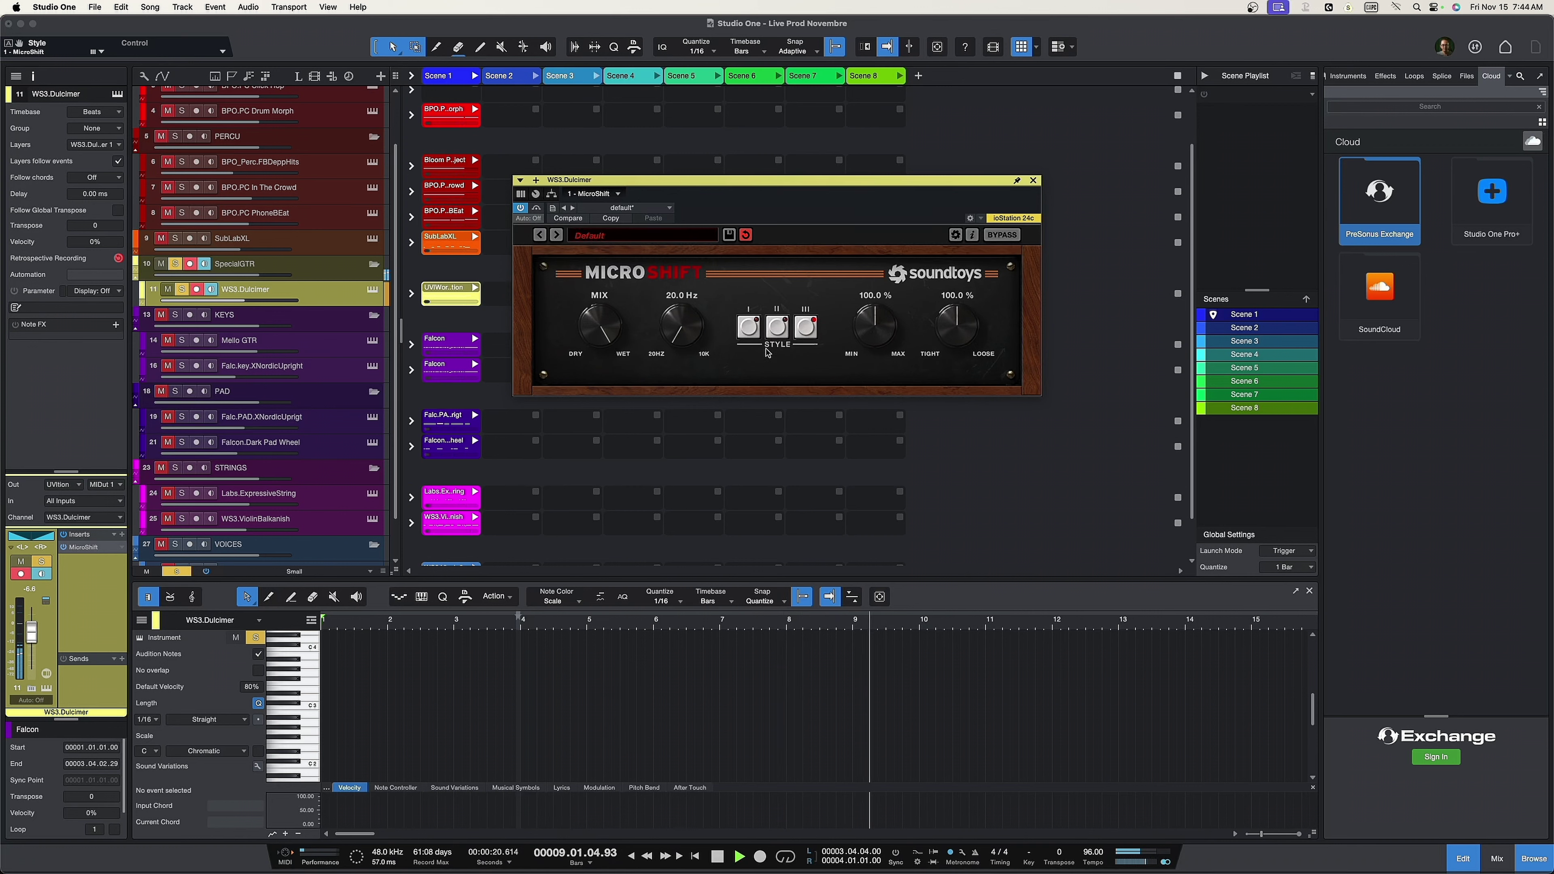
pyautogui.press('space')
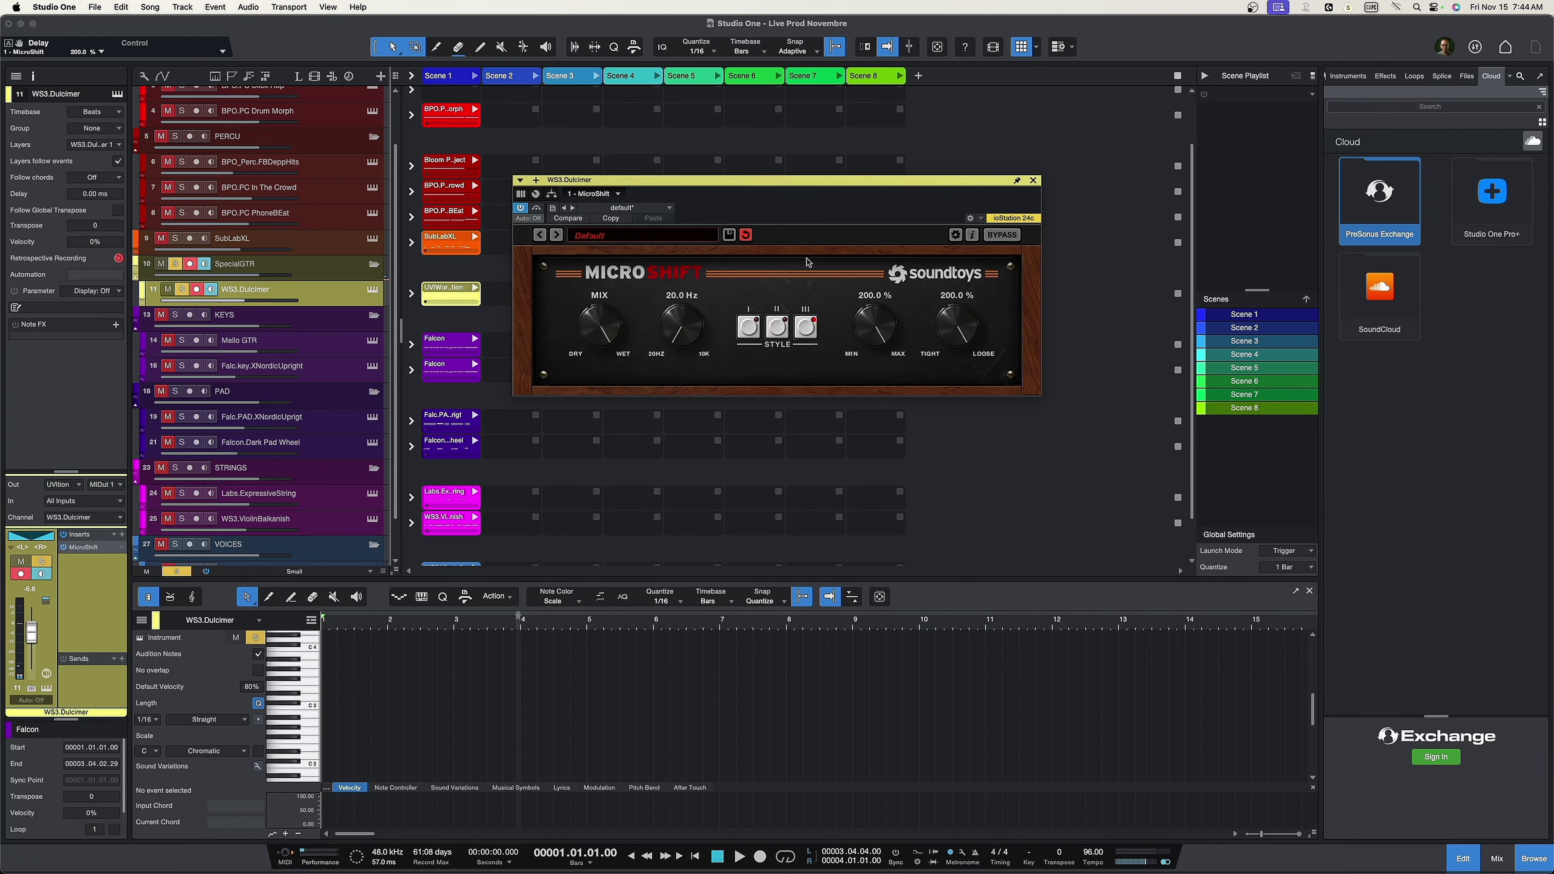
# Play the dulcimer clip, switch MicroShift to Style I, and stop playback
pyautogui.press('space')
pyautogui.click(749, 330)
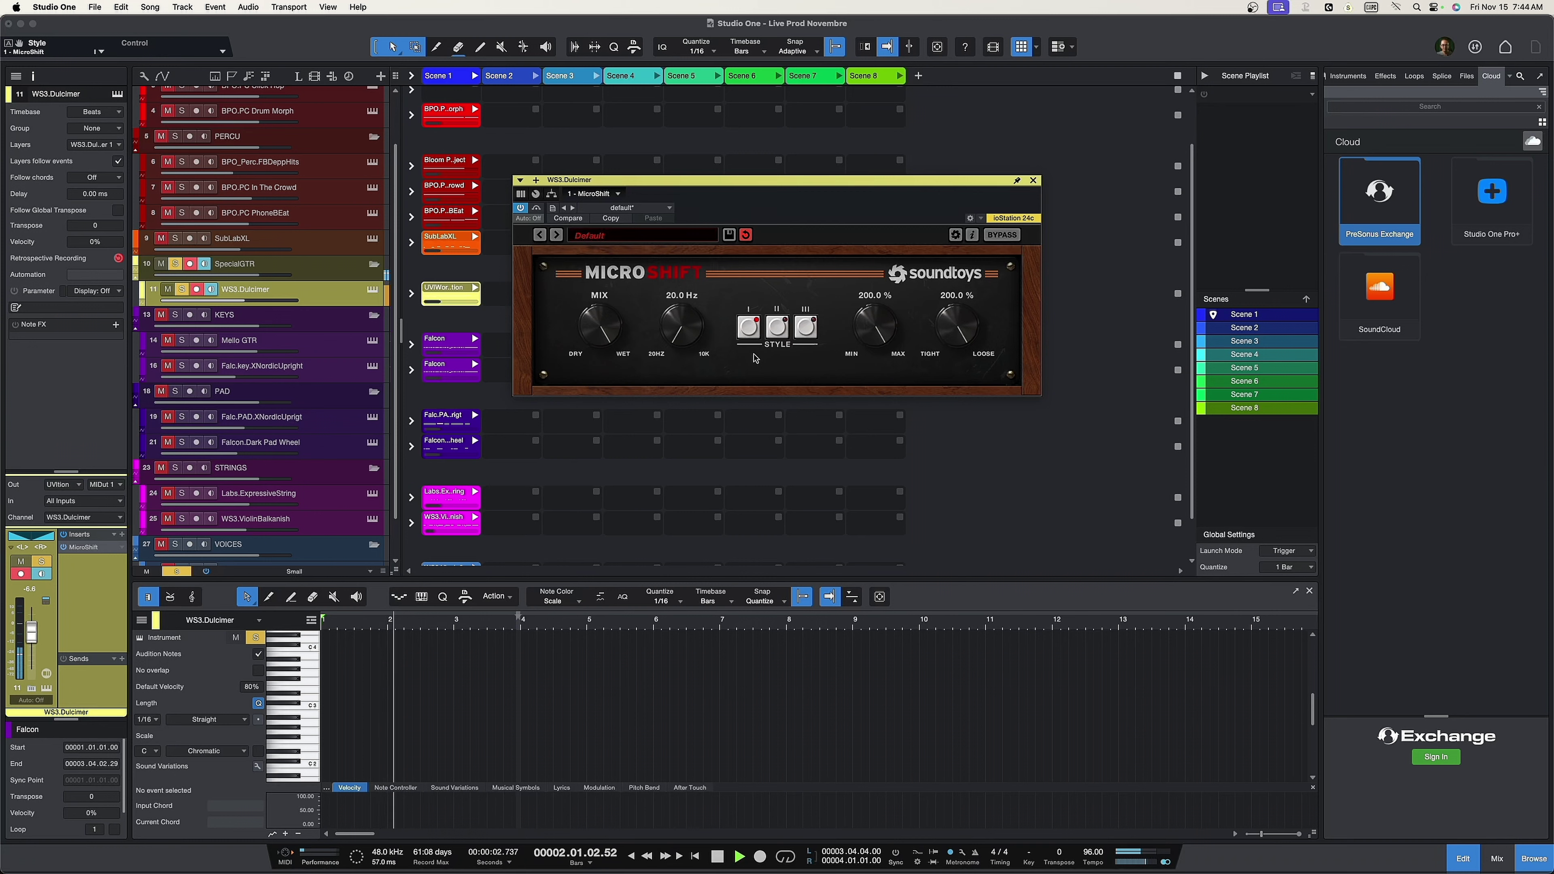
pyautogui.press('space')
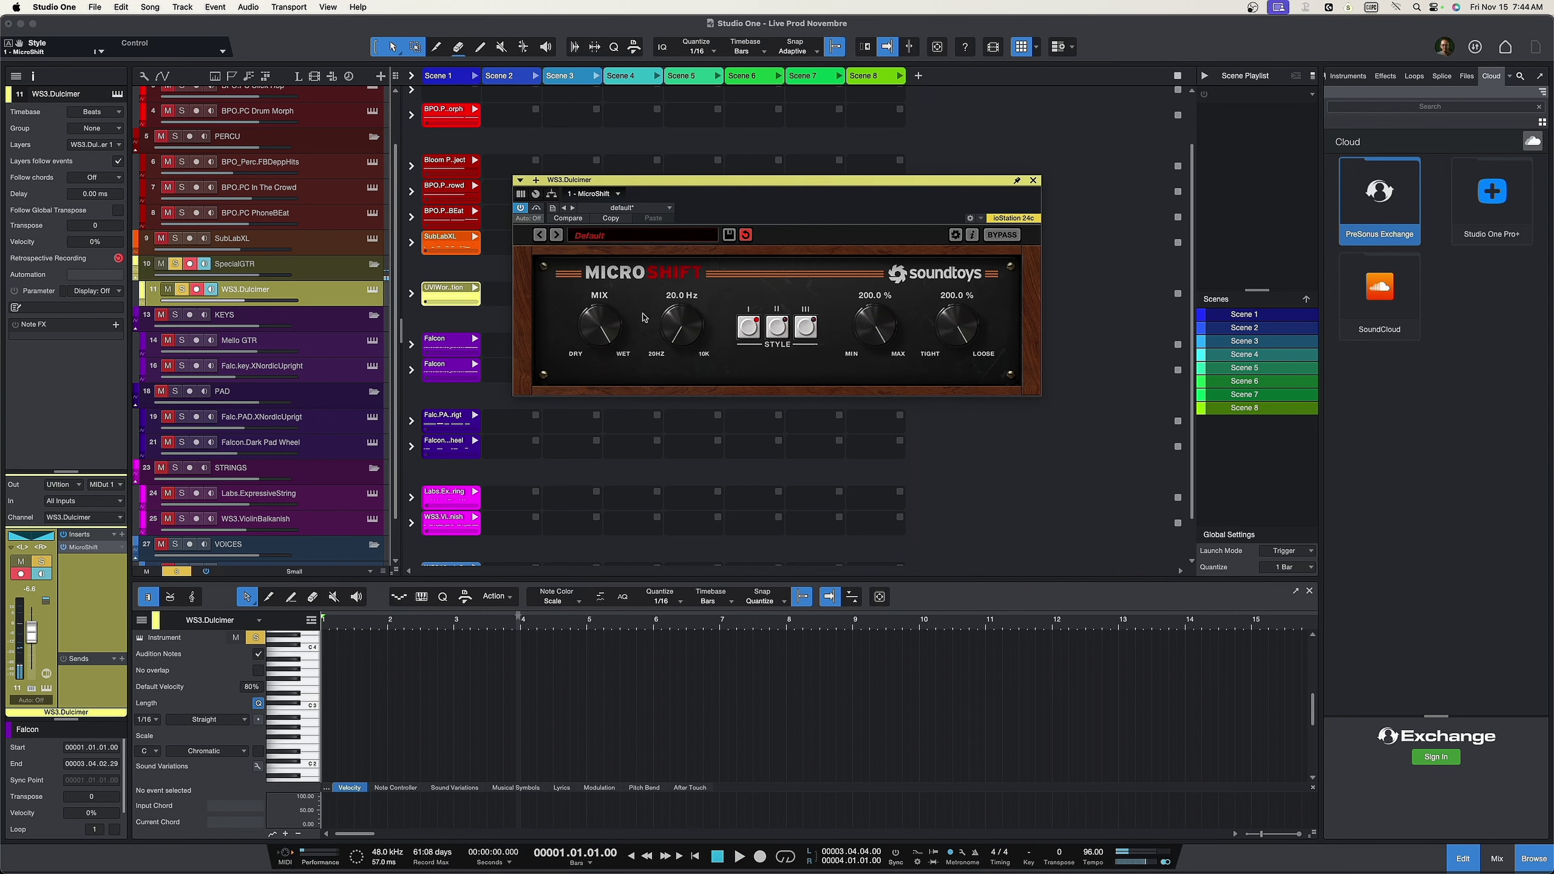
# Raise MicroShift's Focus to about 1.8 kHz and audition the effect on the dulcimer clip
pyautogui.moveTo(691, 320); pyautogui.dragTo(690, 389)
pyautogui.moveTo(674, 326); pyautogui.dragTo(698, 419)
pyautogui.press('space')
pyautogui.press('space')
pyautogui.press('space')
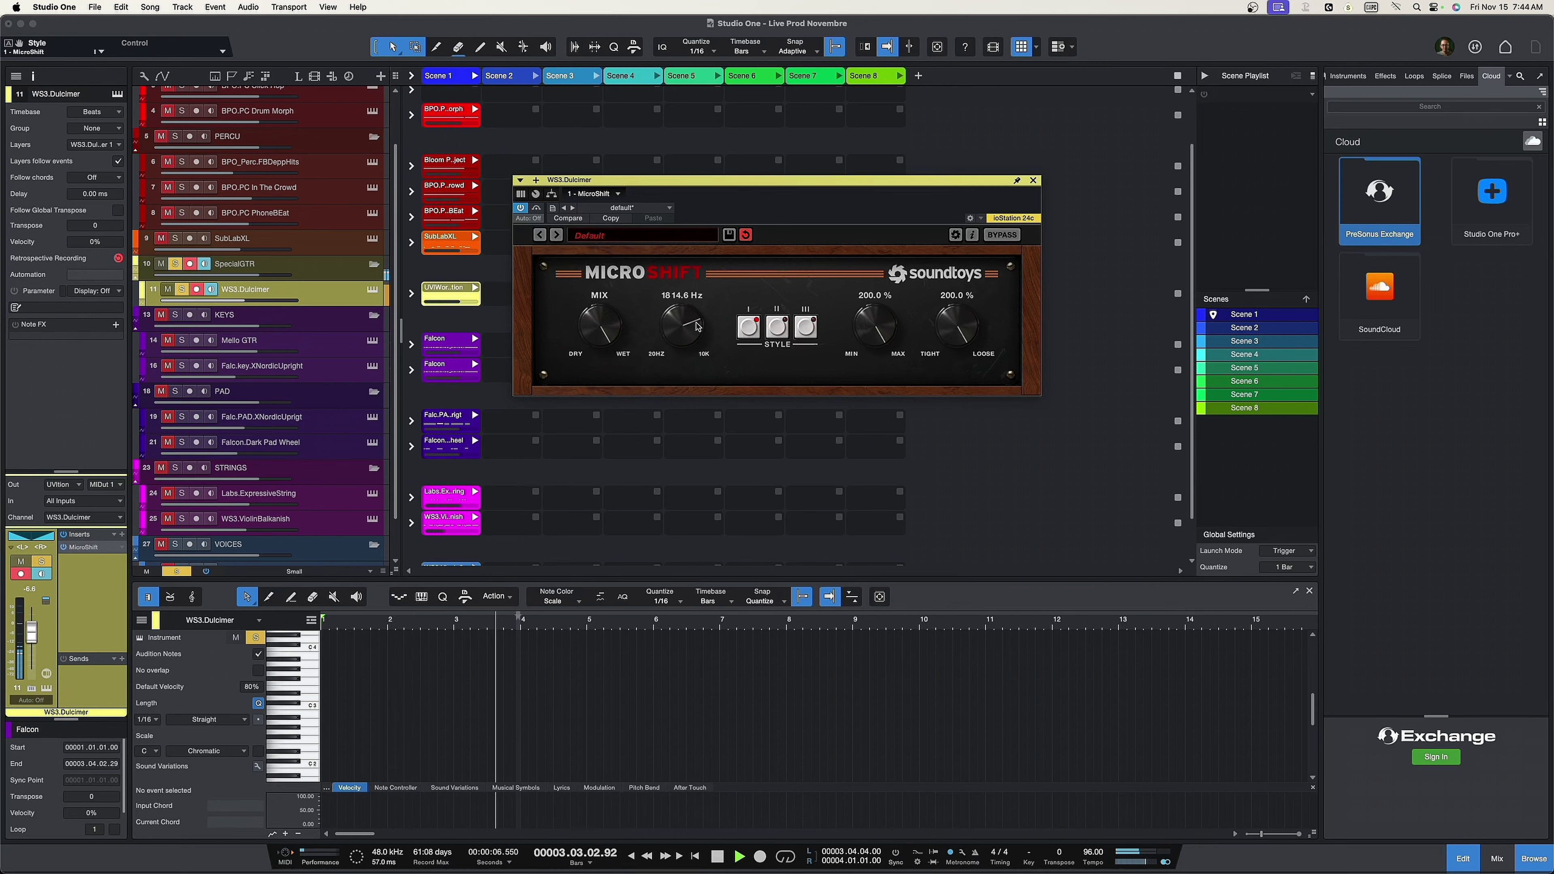
pyautogui.press('space')
# Lower MicroShift's Detune to about 61% and Delay to about 63%
pyautogui.moveTo(869, 335); pyautogui.dragTo(896, 440)
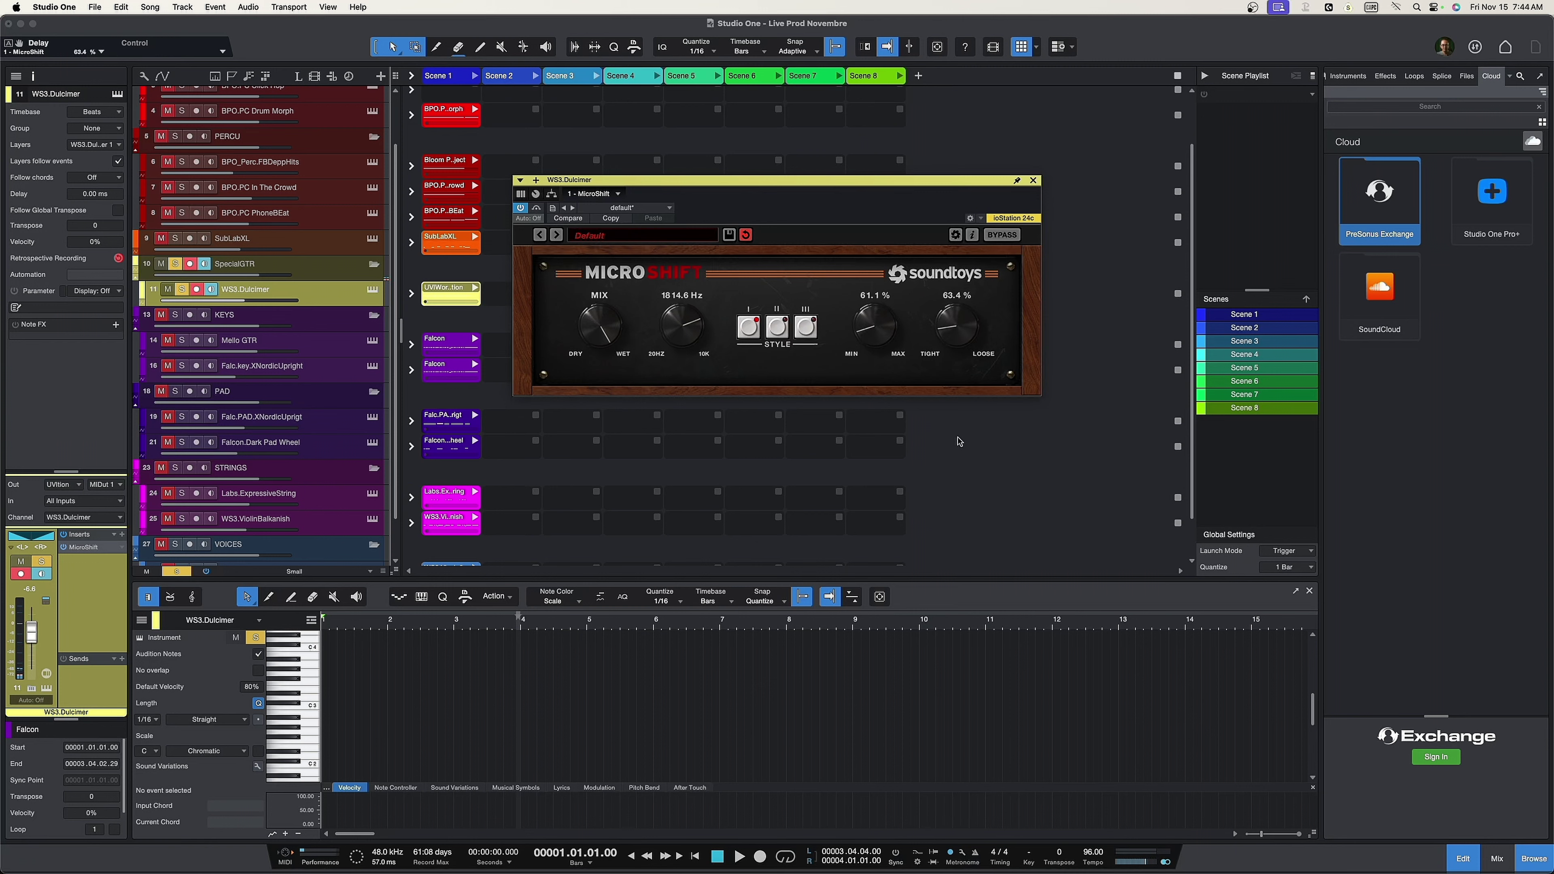
# Play the dulcimer clip, lower MicroShift's Focus to about 435 Hz and Mix to 0%, and stop playback
pyautogui.press('space')
pyautogui.moveTo(653, 327); pyautogui.dragTo(705, 383)
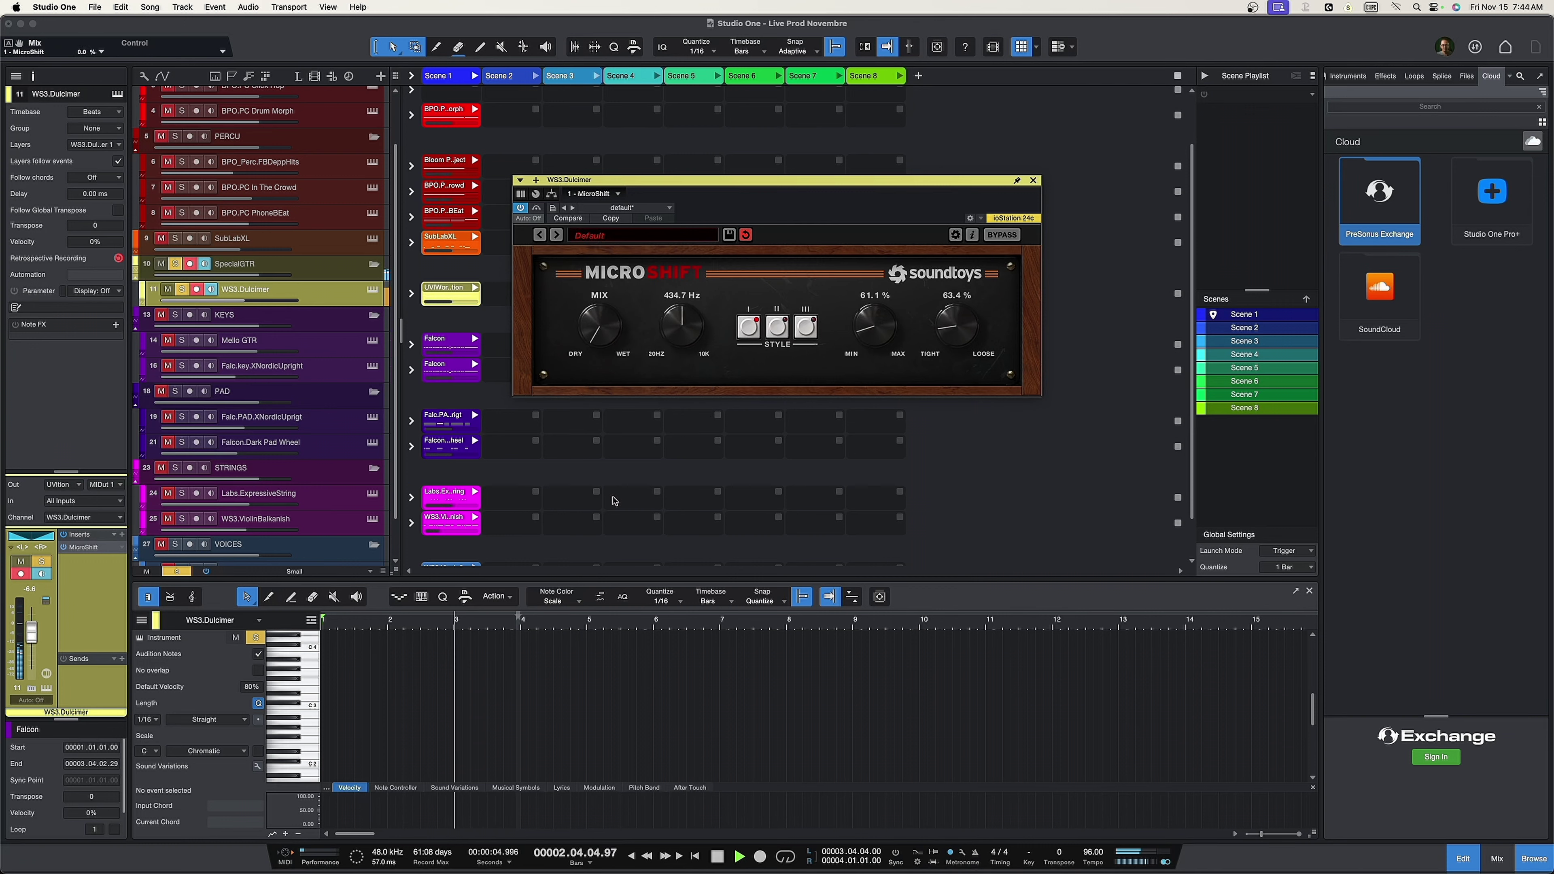
pyautogui.press('space')
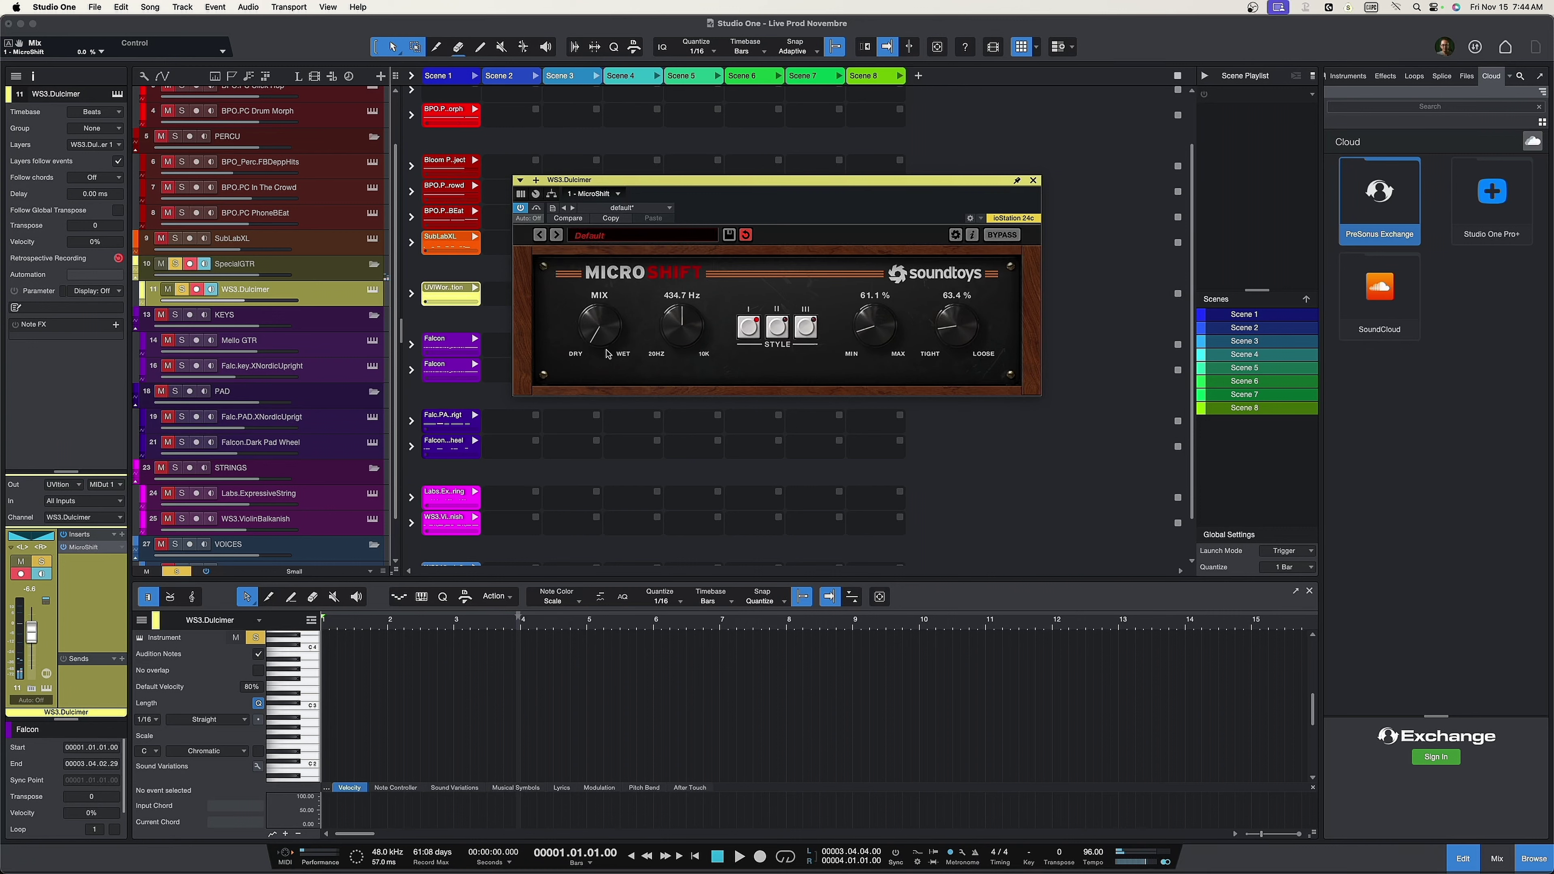
# Raise MicroShift's Mix to about 48% while the dulcimer clip plays, and compare the result with the effect bypassed
pyautogui.press('space')
pyautogui.moveTo(608, 354); pyautogui.dragTo(597, 267)
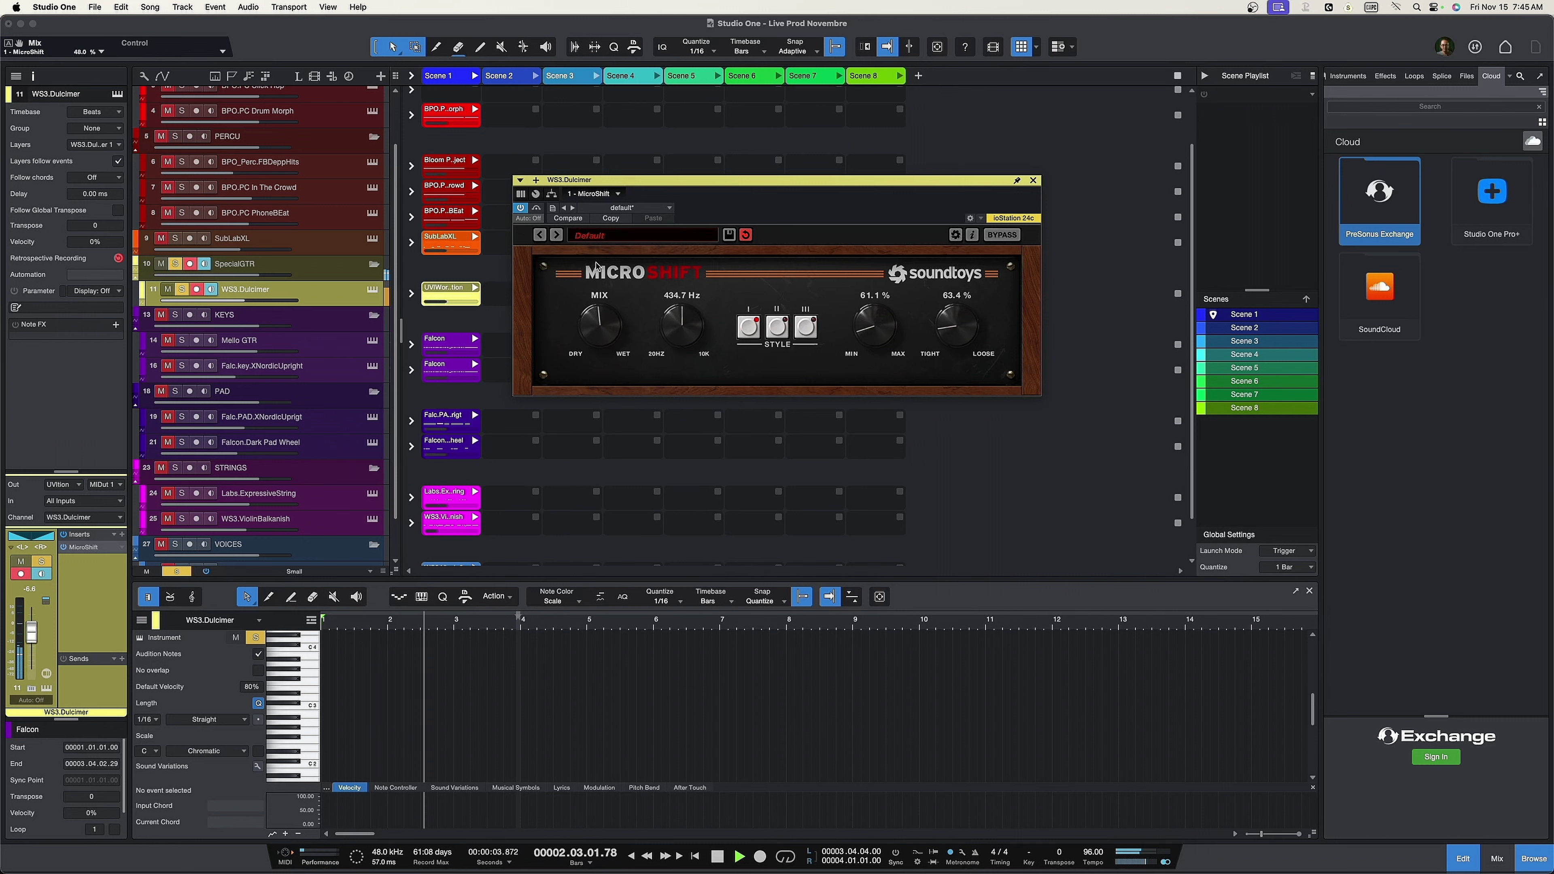
pyautogui.click(536, 209)
pyautogui.click(536, 209)
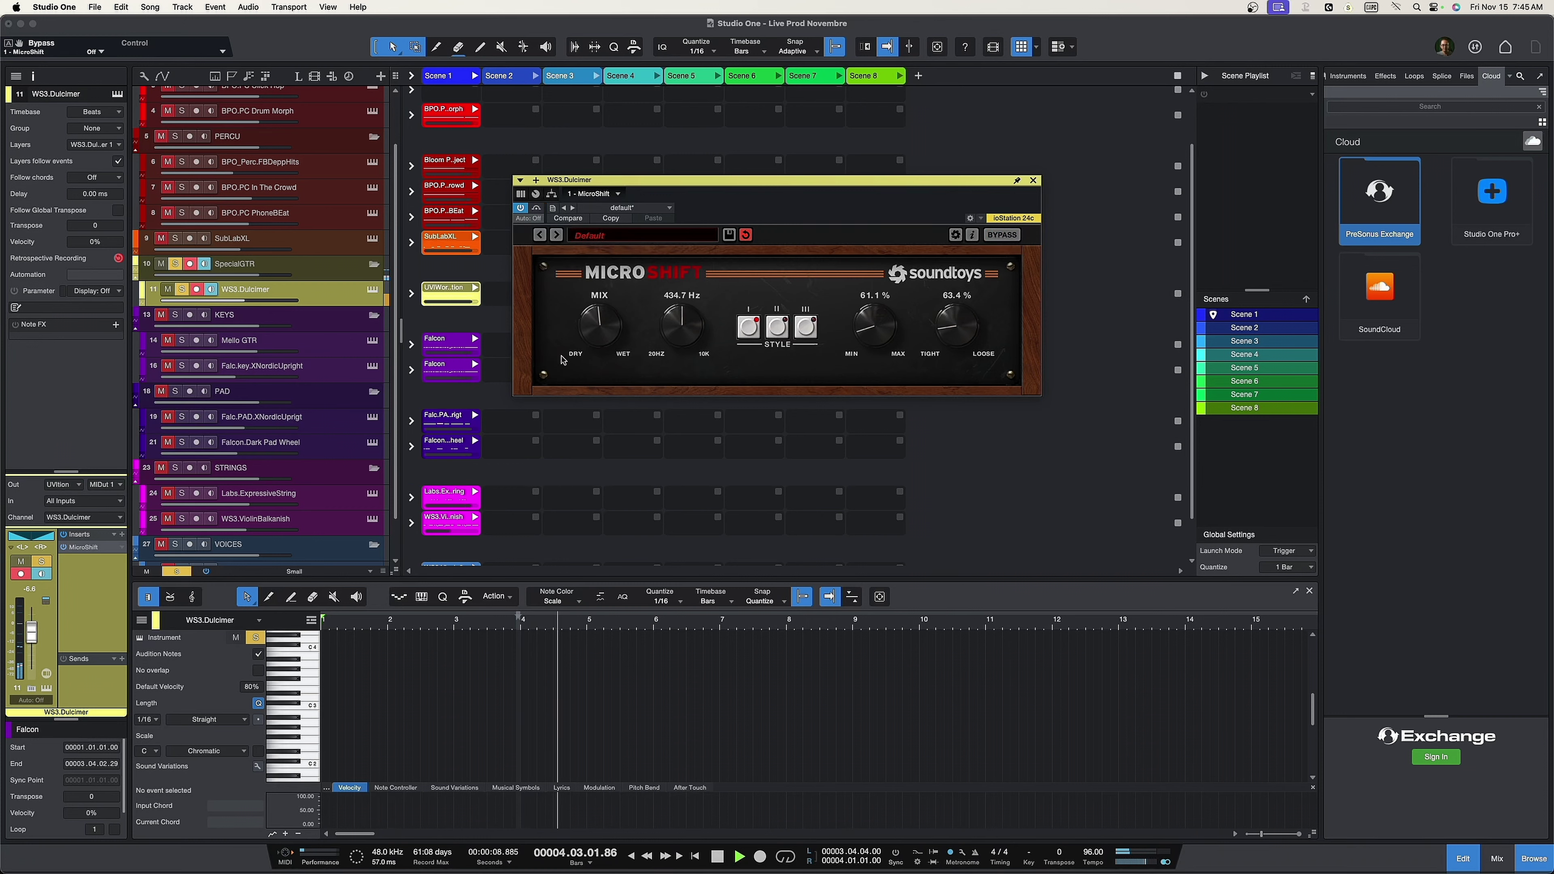
pyautogui.press('space')
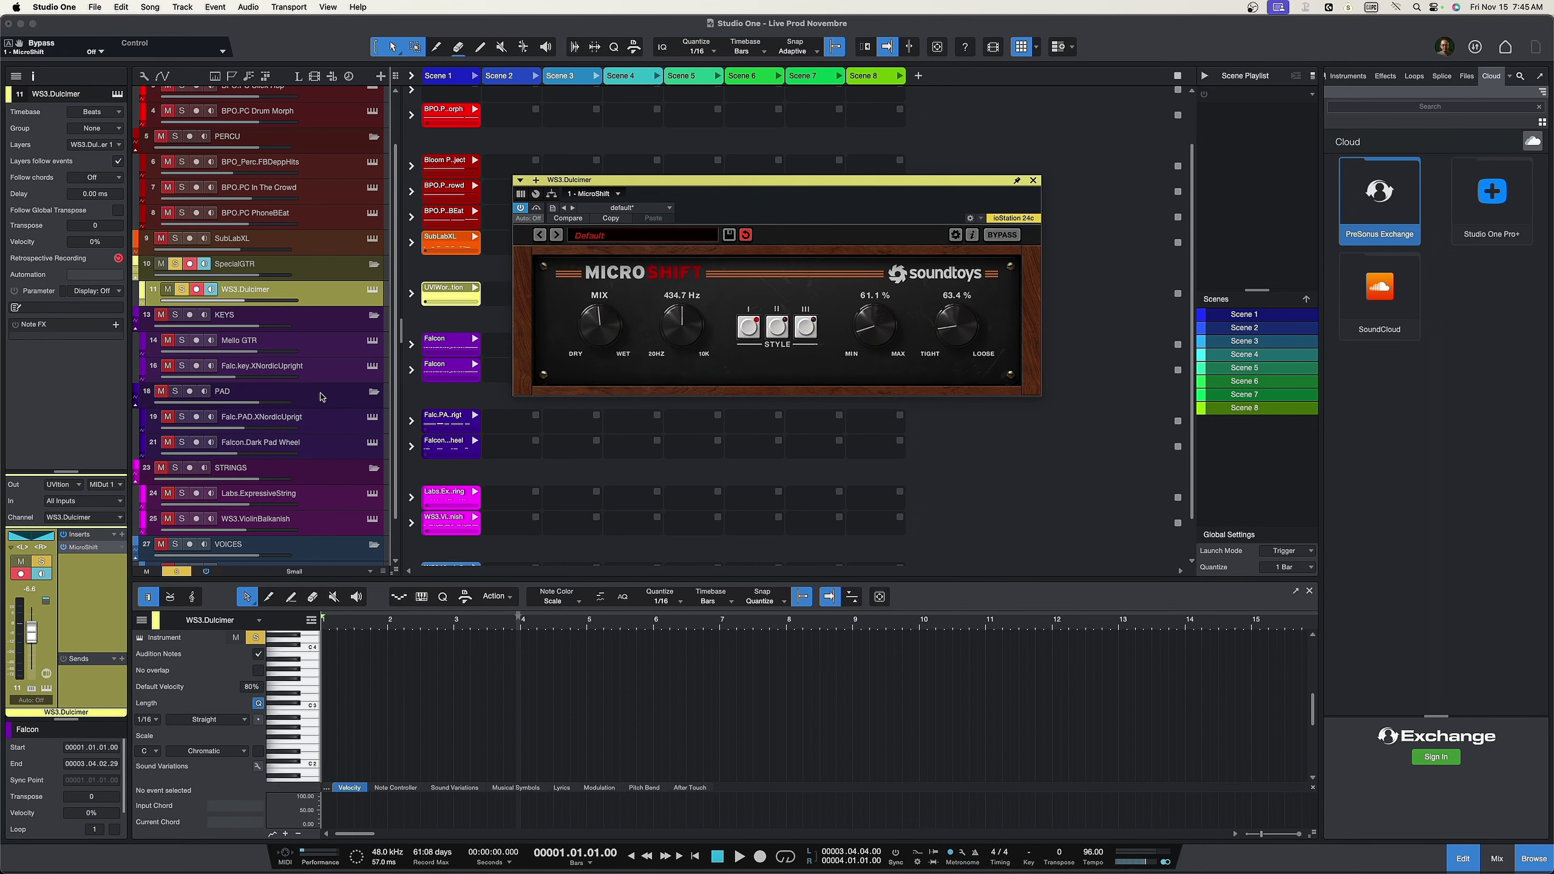
# Remove the solo from the WS3.Dulcimer track and solo the Mello GTR track
pyautogui.click(318, 265)
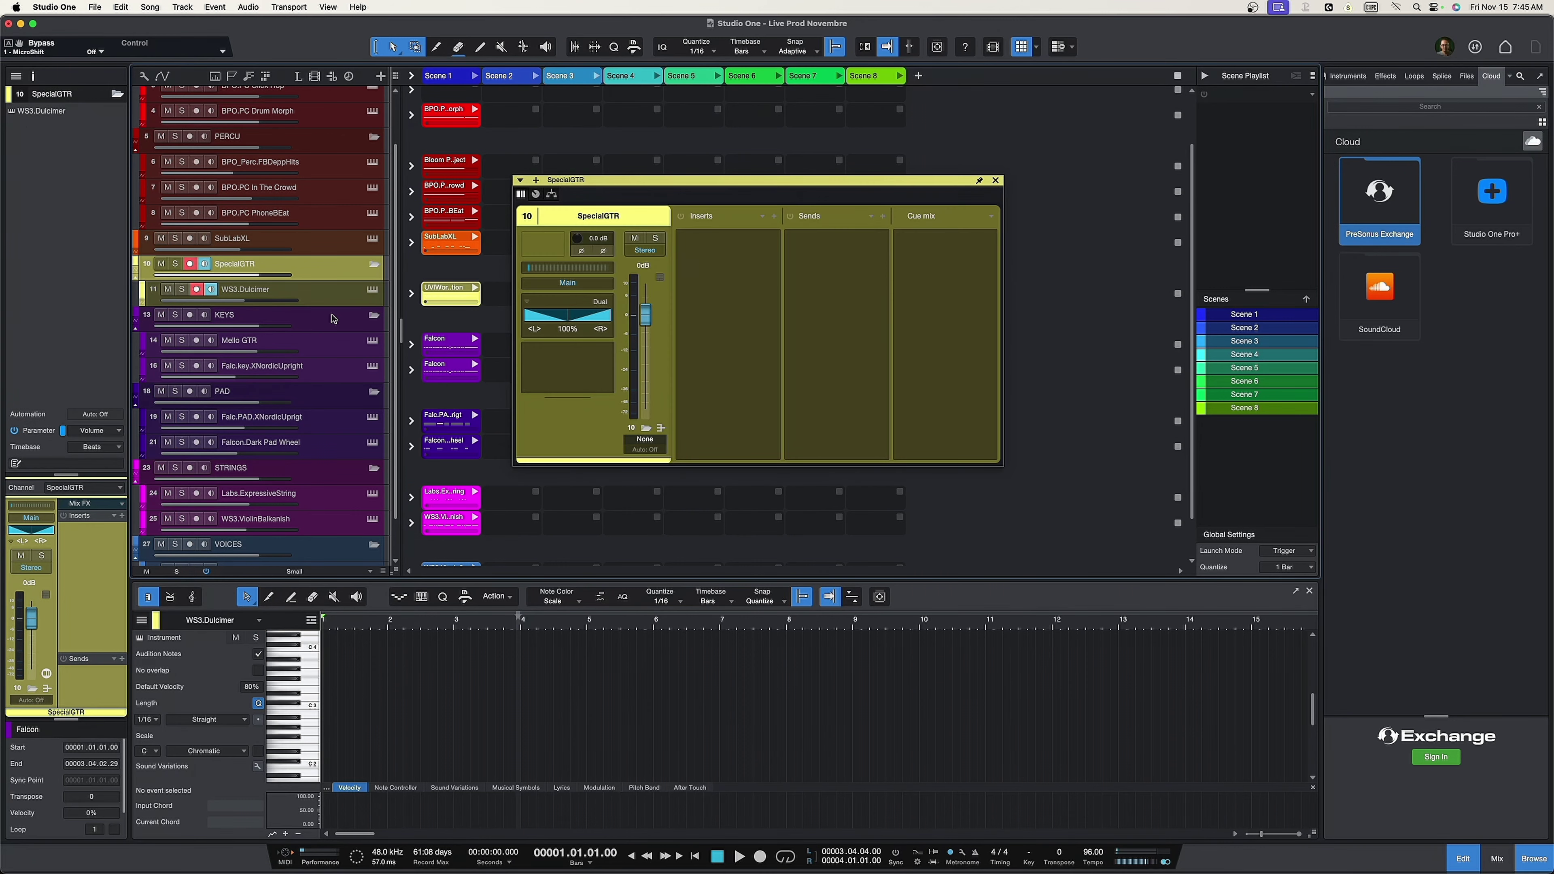
pyautogui.press('s')
pyautogui.press('s')
pyautogui.click(358, 289)
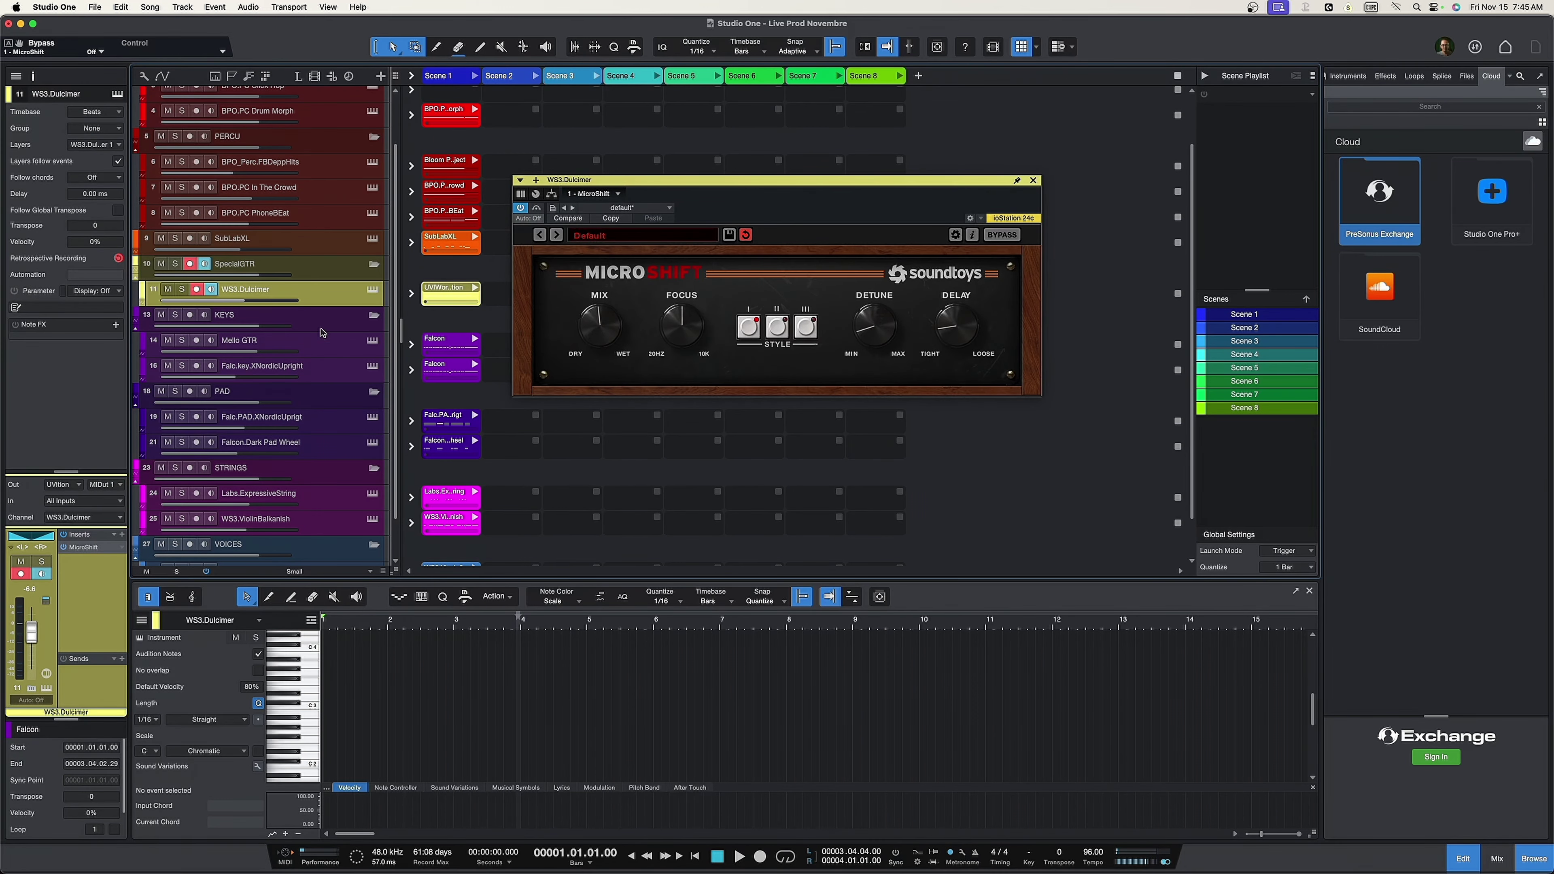
pyautogui.click(329, 349)
pyautogui.press('s')
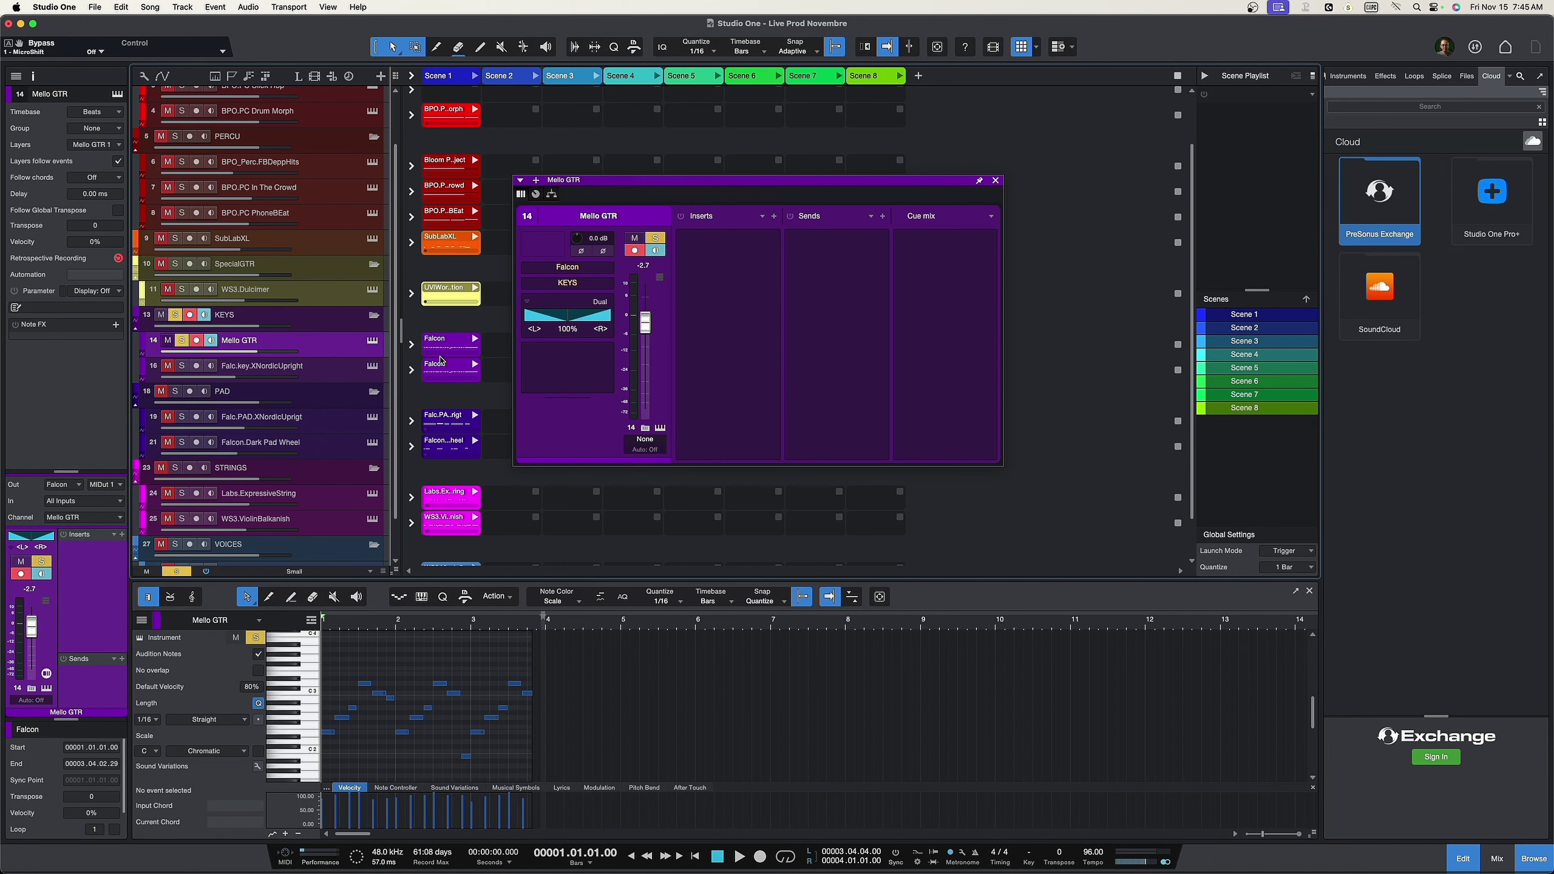
# Play the Mello GTR clip and insert MicroShift on its channel
pyautogui.press('space')
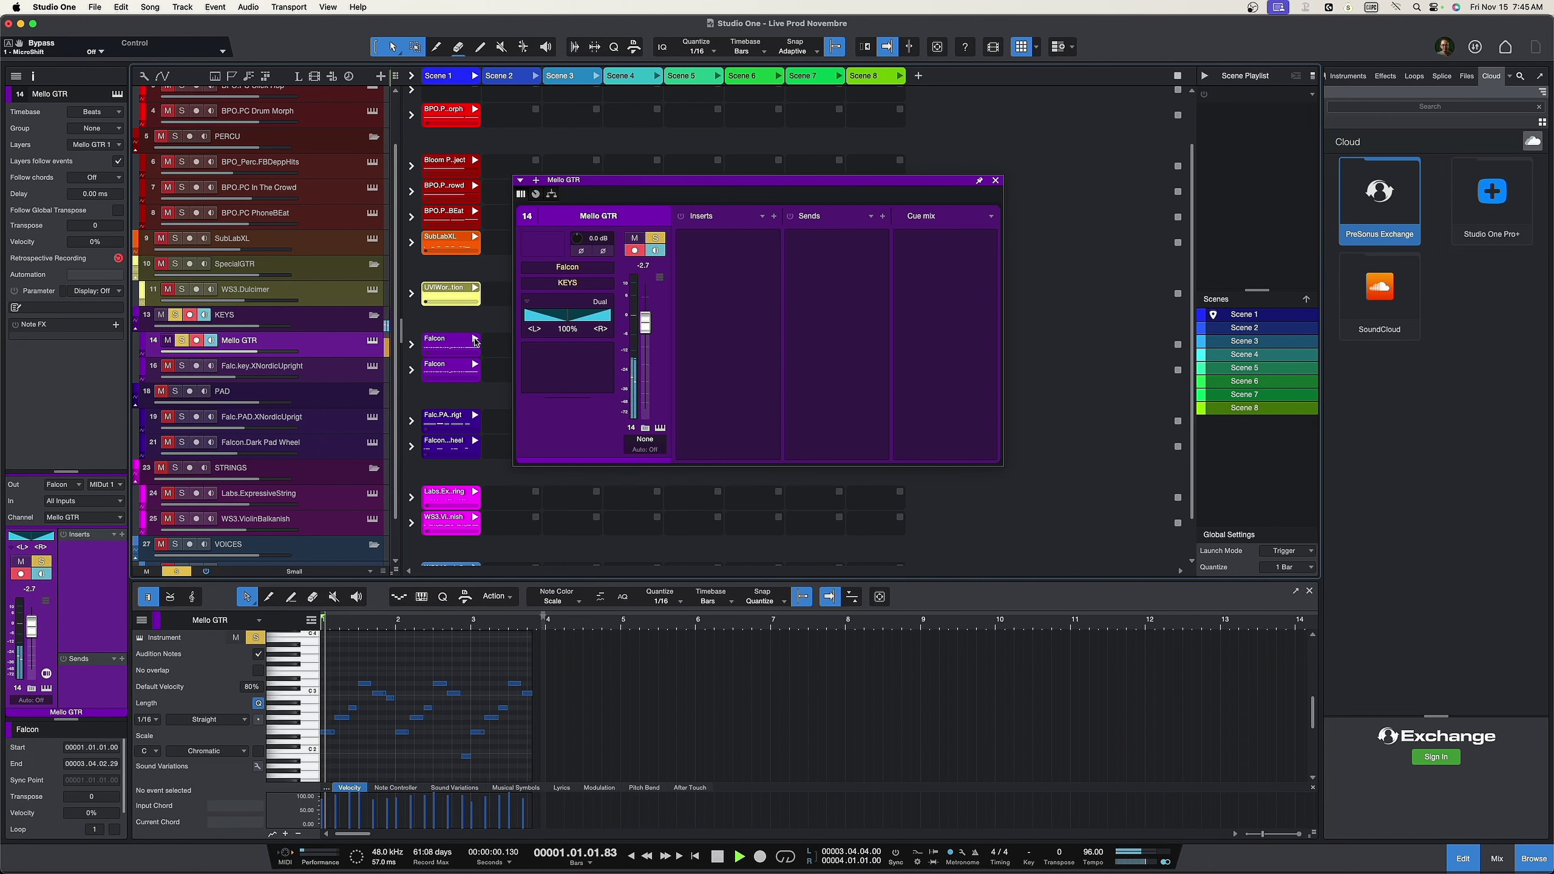
pyautogui.click(763, 262)
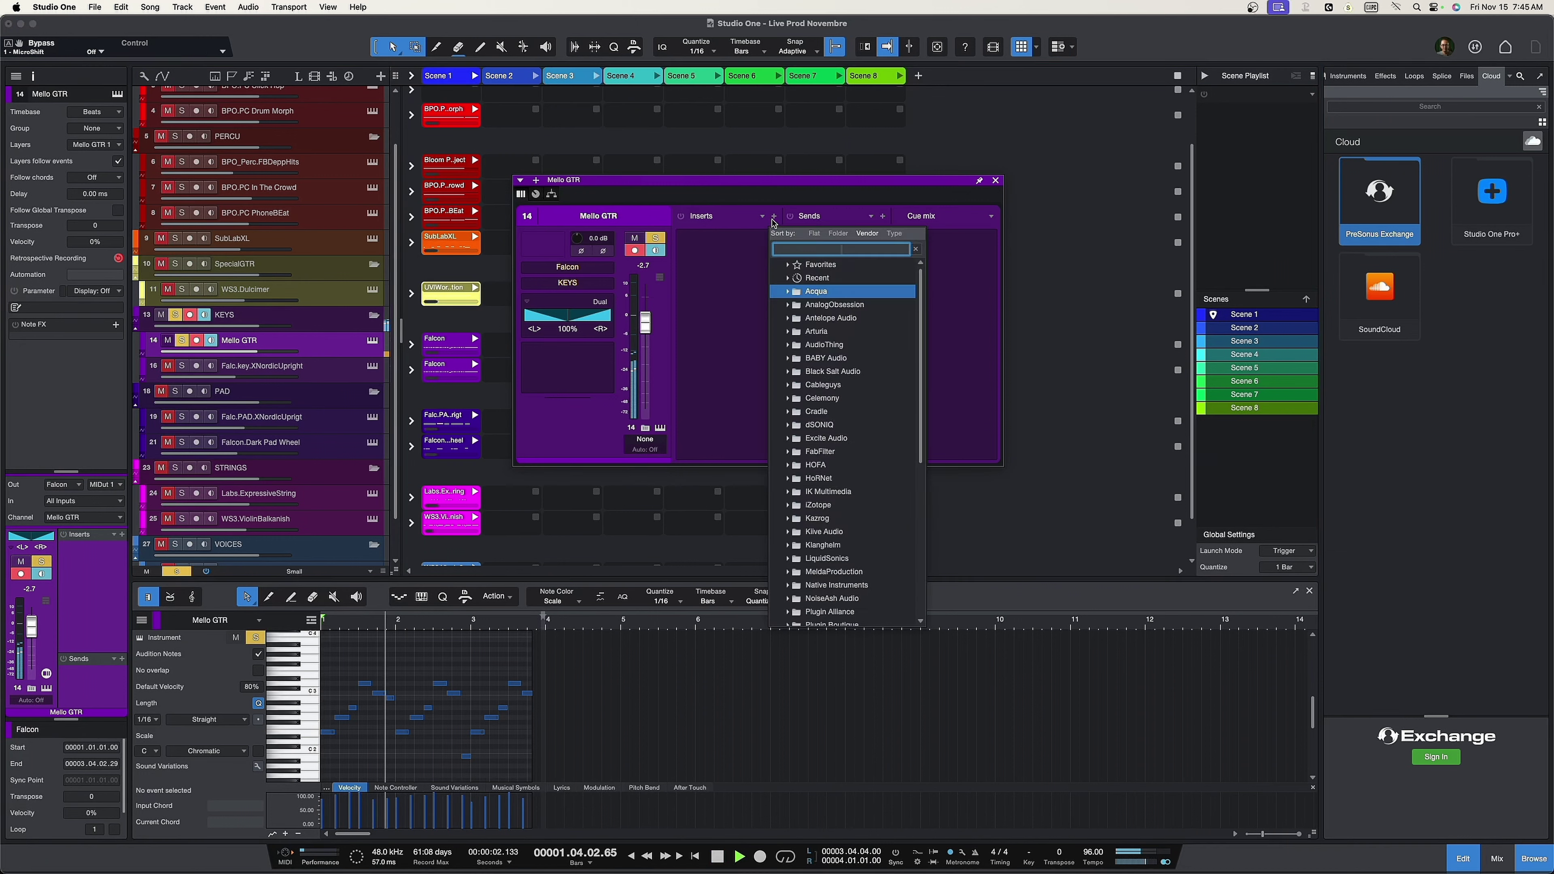
pyautogui.write('micro')
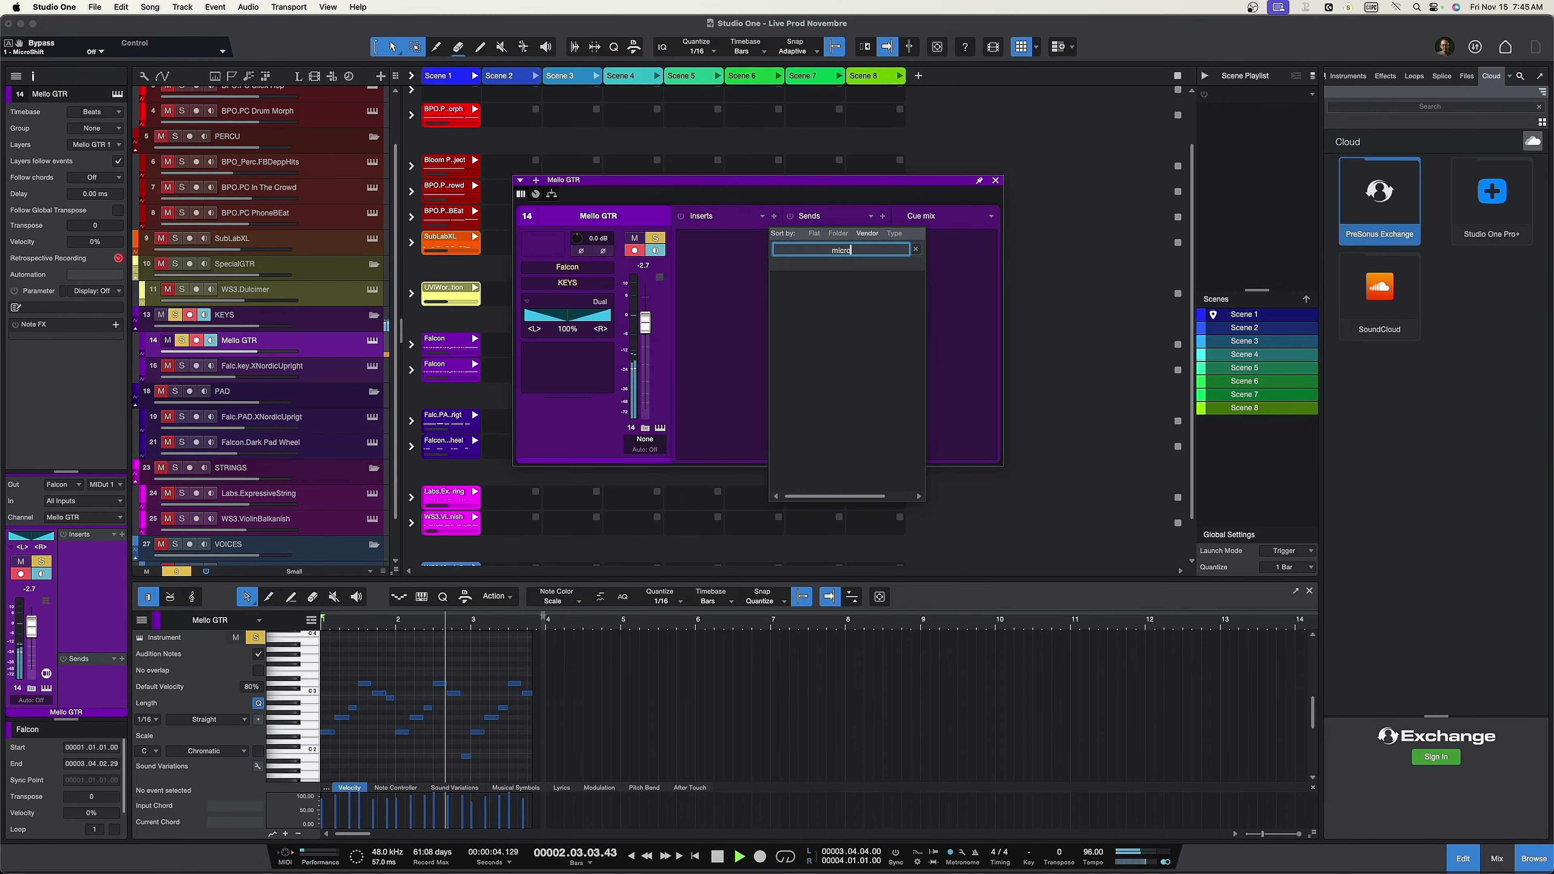
pyautogui.press('Down')
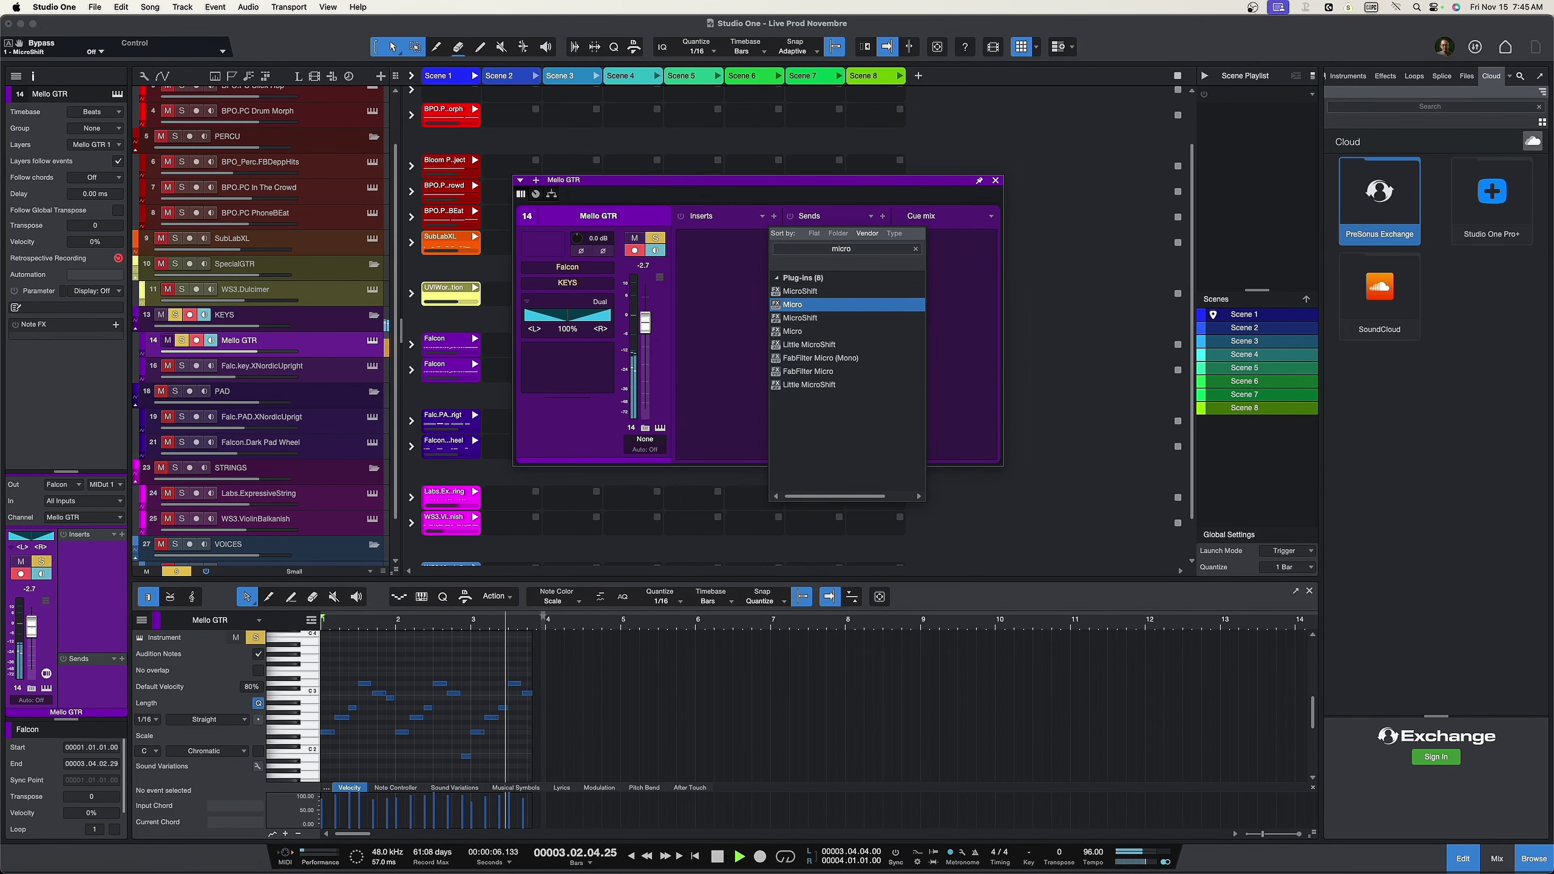
pyautogui.press('Return')
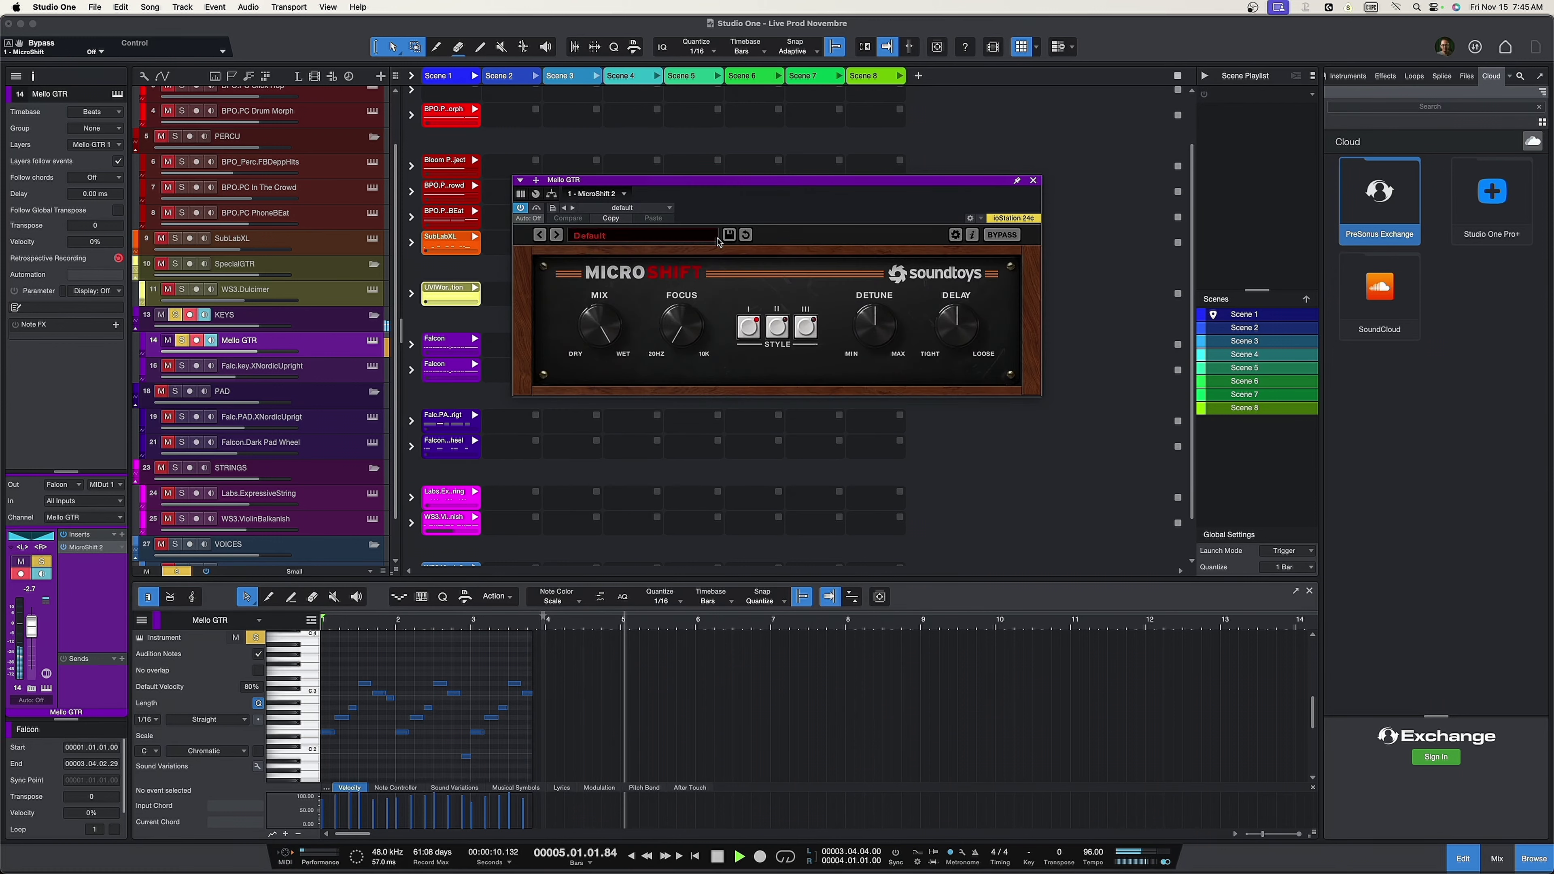
# Bypass MicroShift on the Mello GTR track and audition the dry sound
pyautogui.click(537, 209)
pyautogui.press('space')
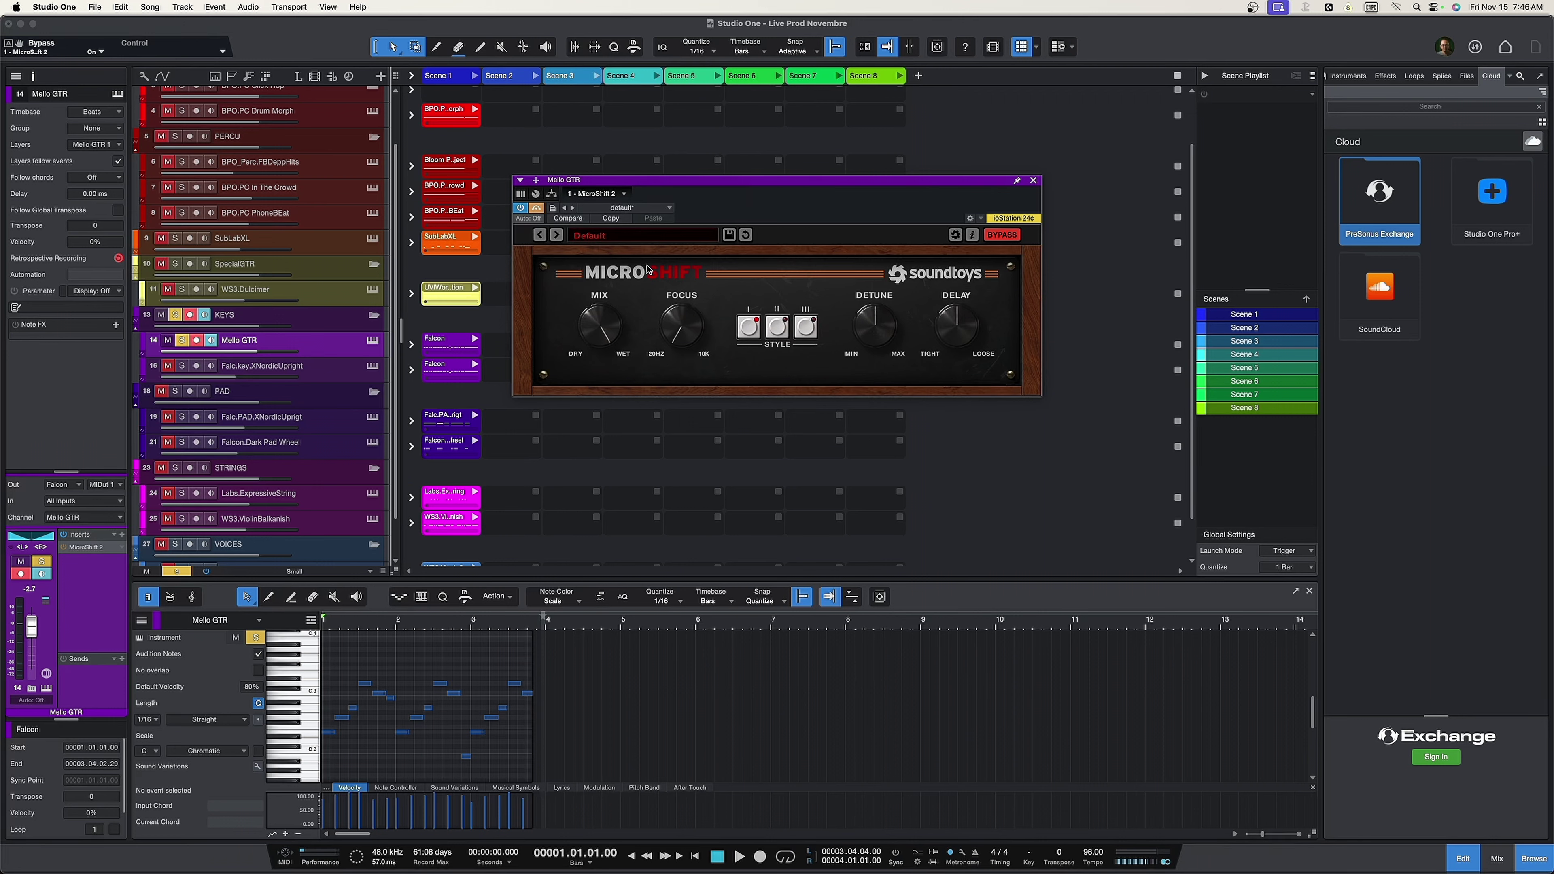
pyautogui.press('space')
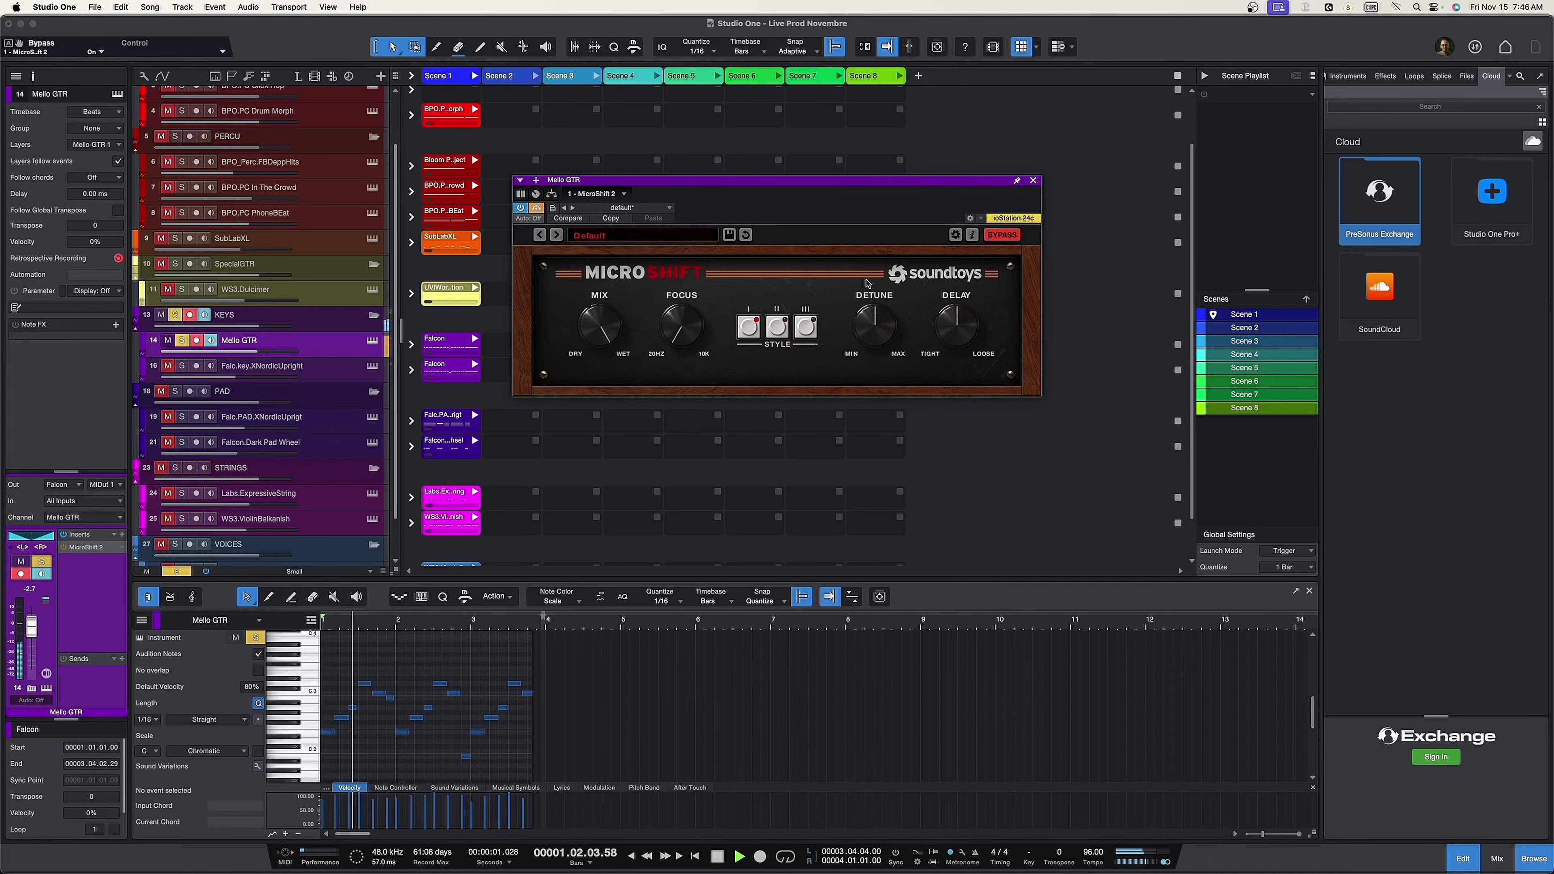
pyautogui.press('space')
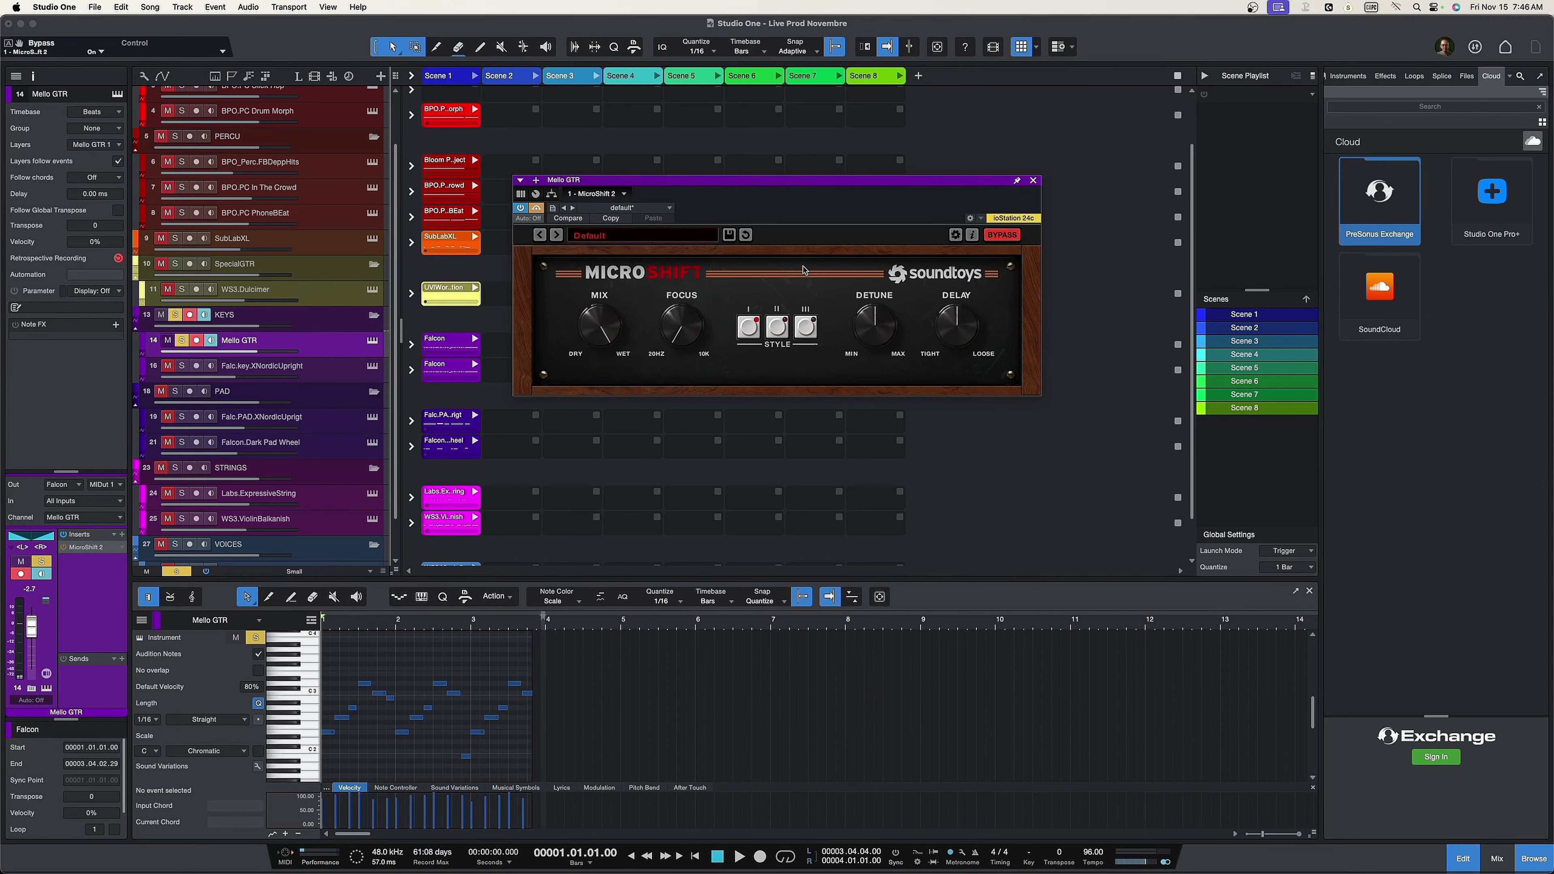
# Re-enable MicroShift on Mello GTR, compare it with bypass during playback, and stop playback
pyautogui.click(537, 209)
pyautogui.press('space')
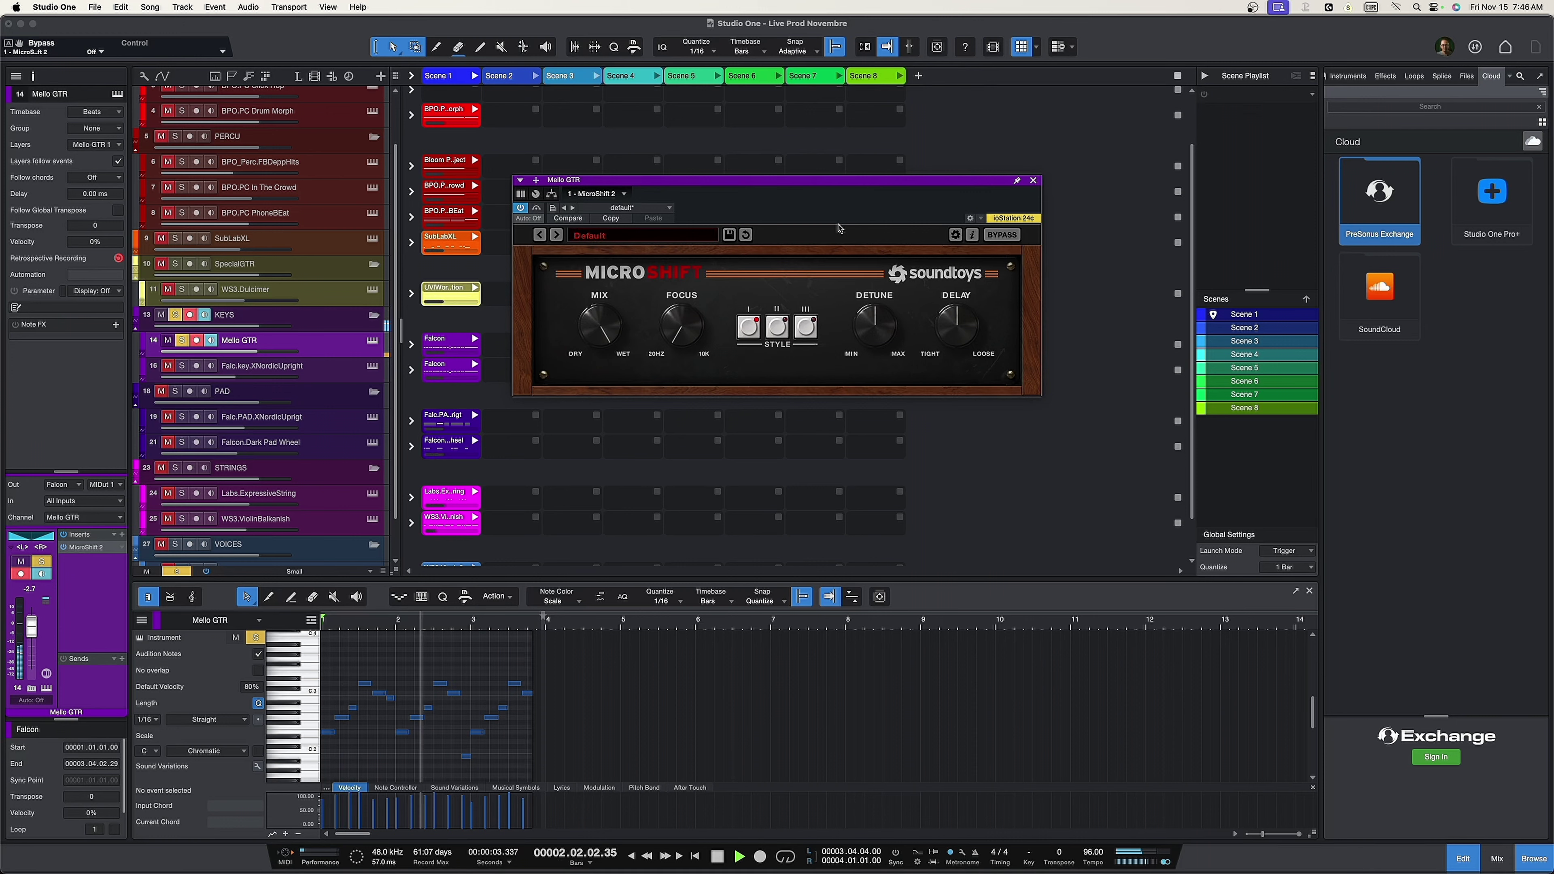
pyautogui.click(537, 209)
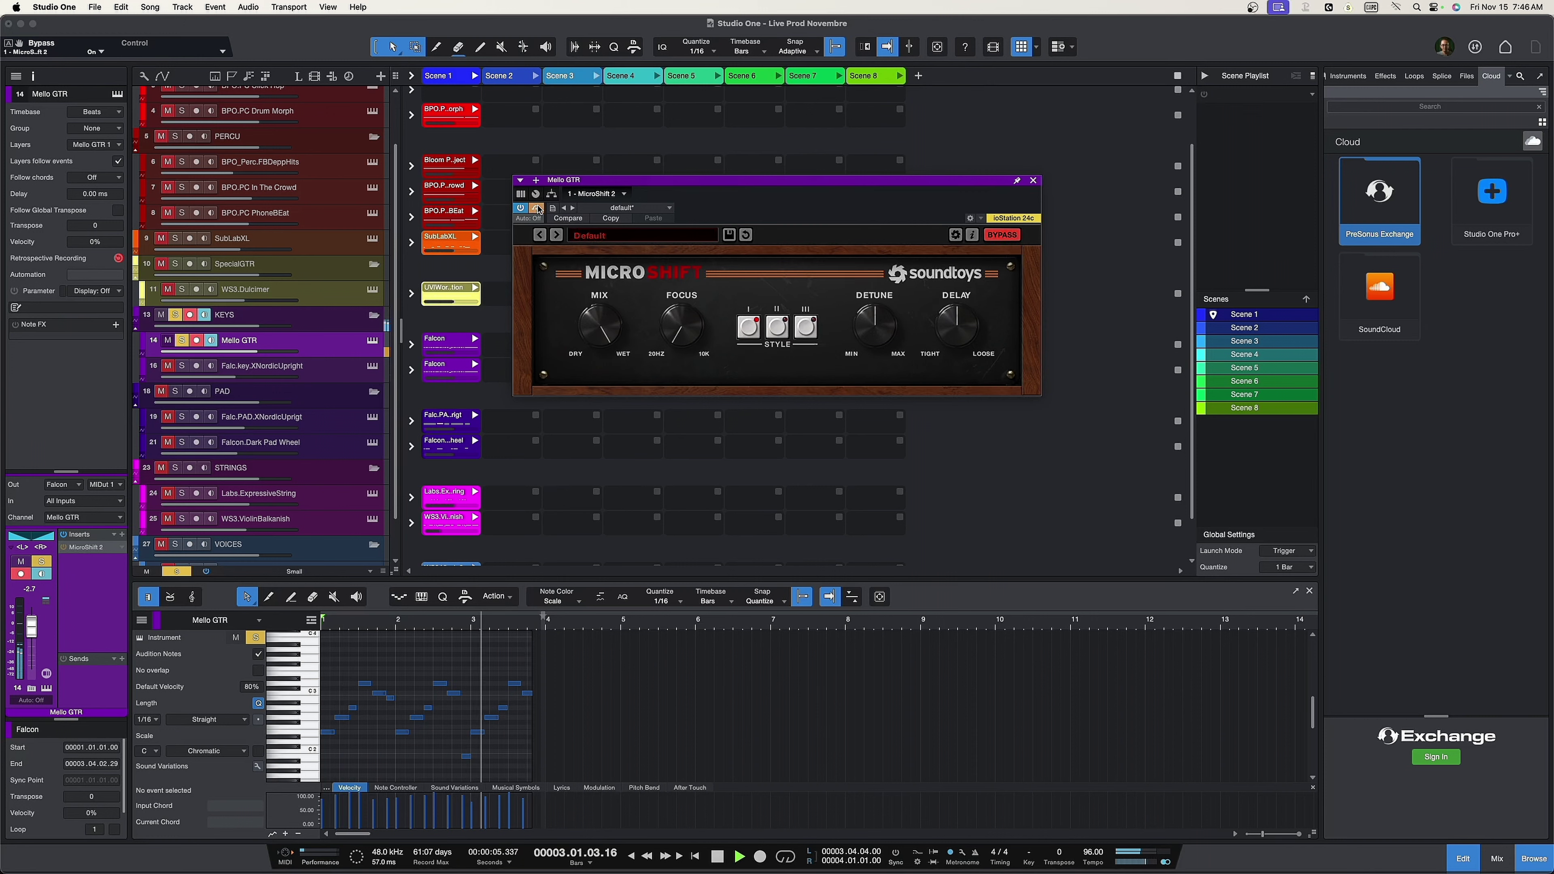
pyautogui.click(537, 209)
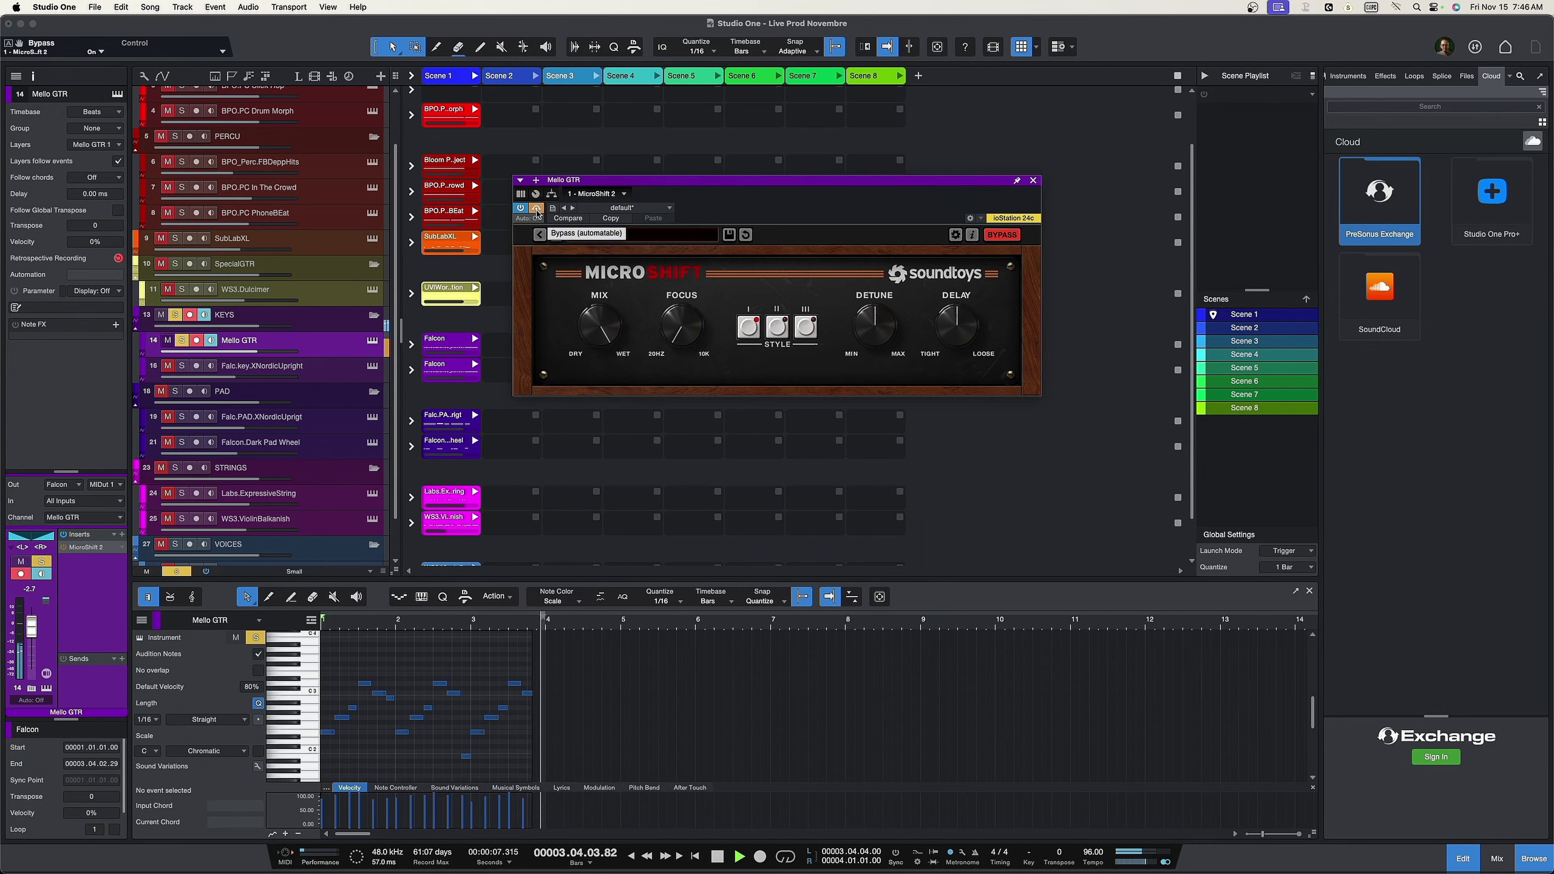
pyautogui.press('space')
# Load the WideReflections preset in the Mello GTR track's MicroShift
pyautogui.click(636, 236)
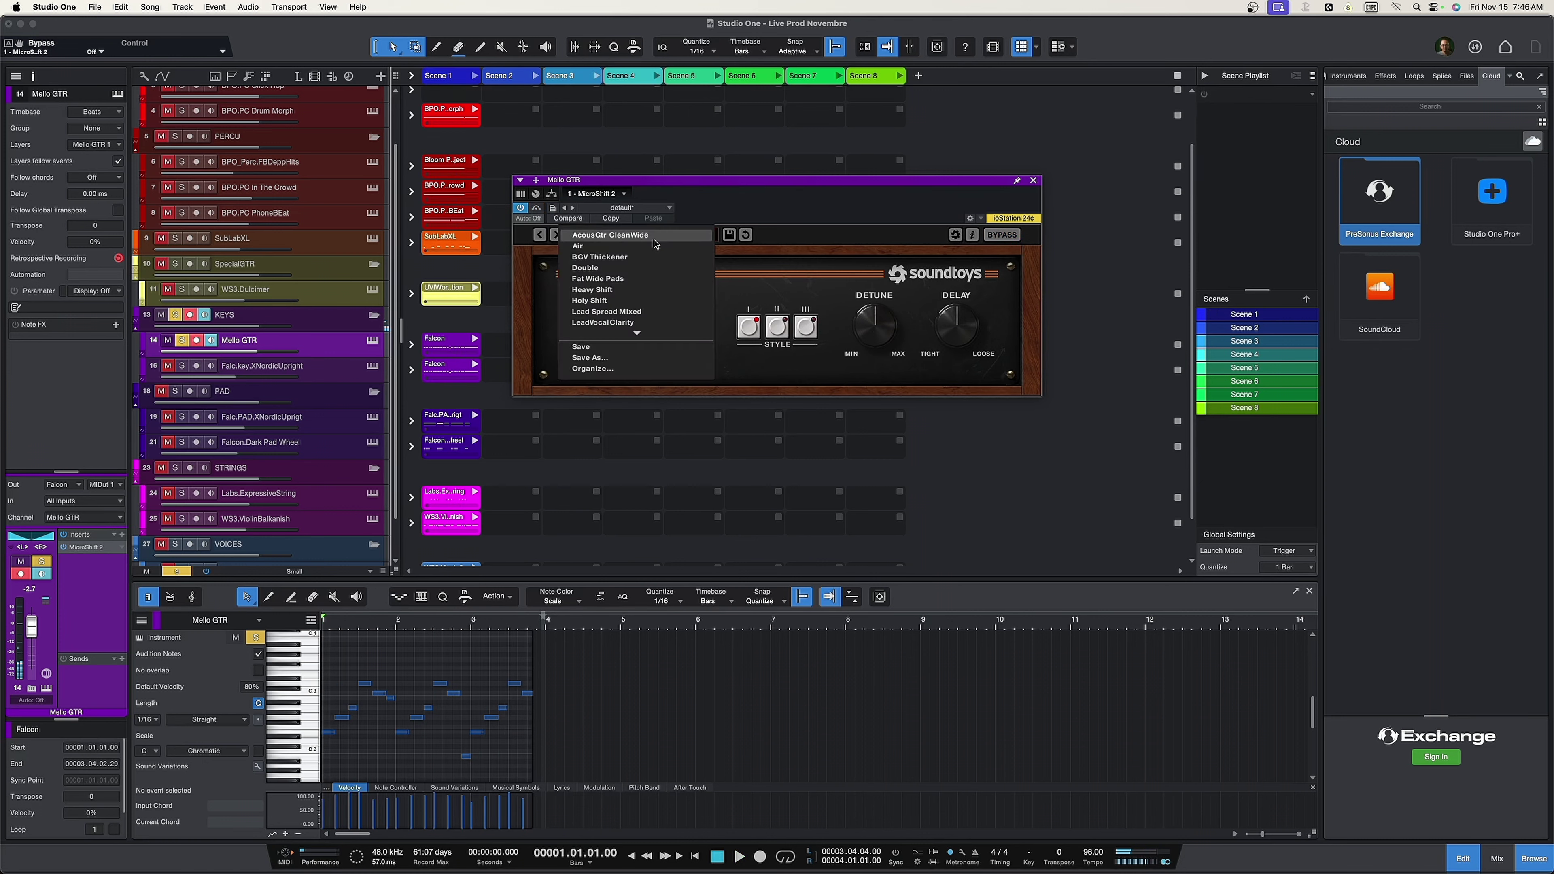
pyautogui.moveTo(638, 331)
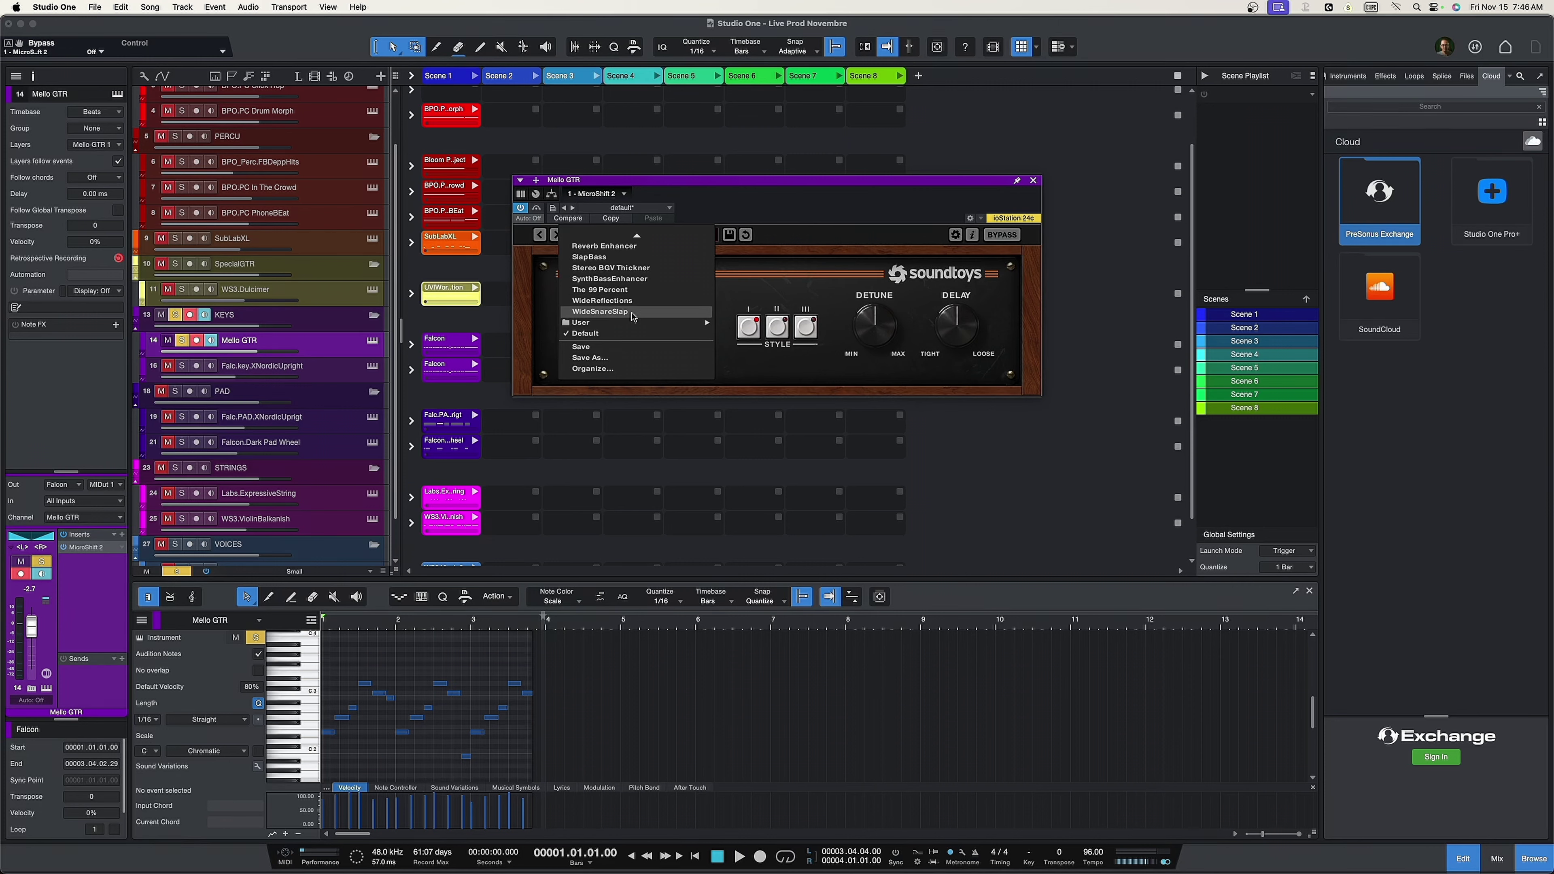
pyautogui.click(602, 301)
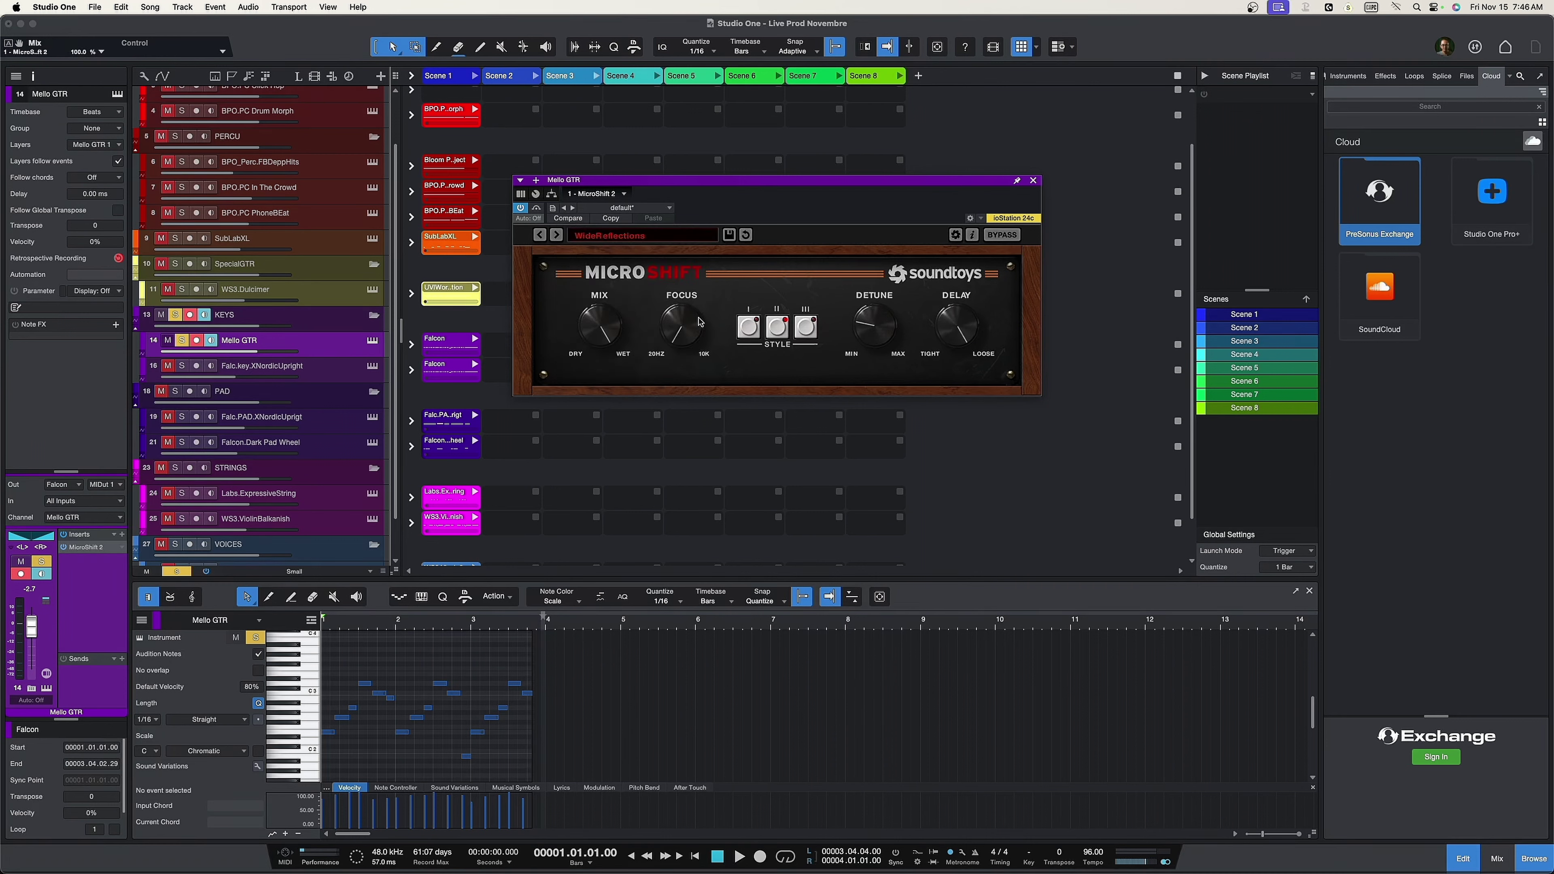
# Audition the WideReflections preset on Mello GTR, comparing it with the bypassed sound, and stop playback
pyautogui.press('space')
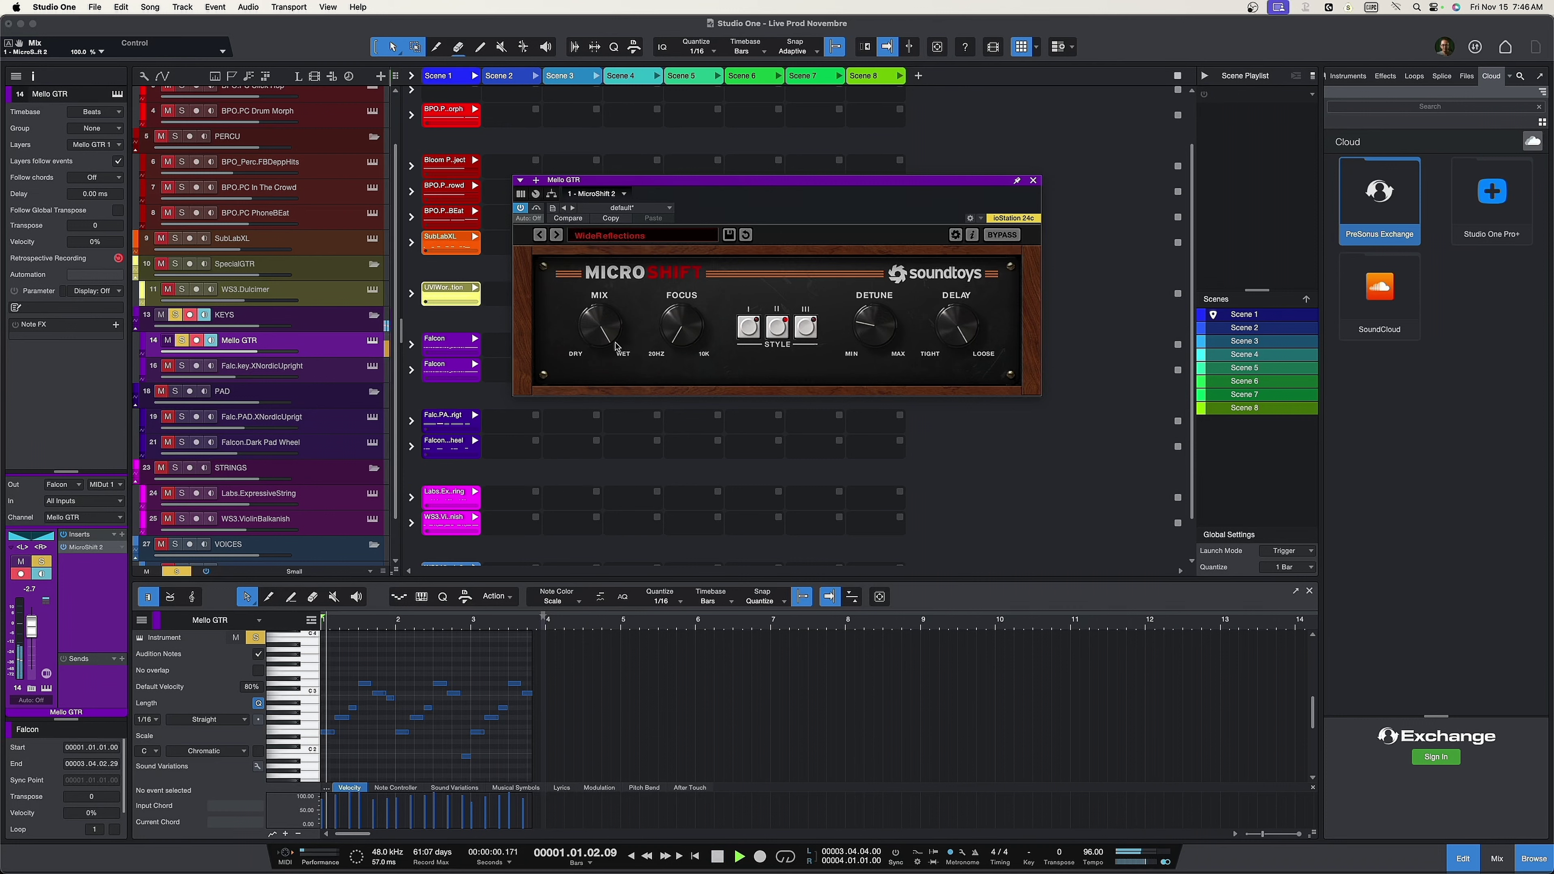
pyautogui.click(538, 210)
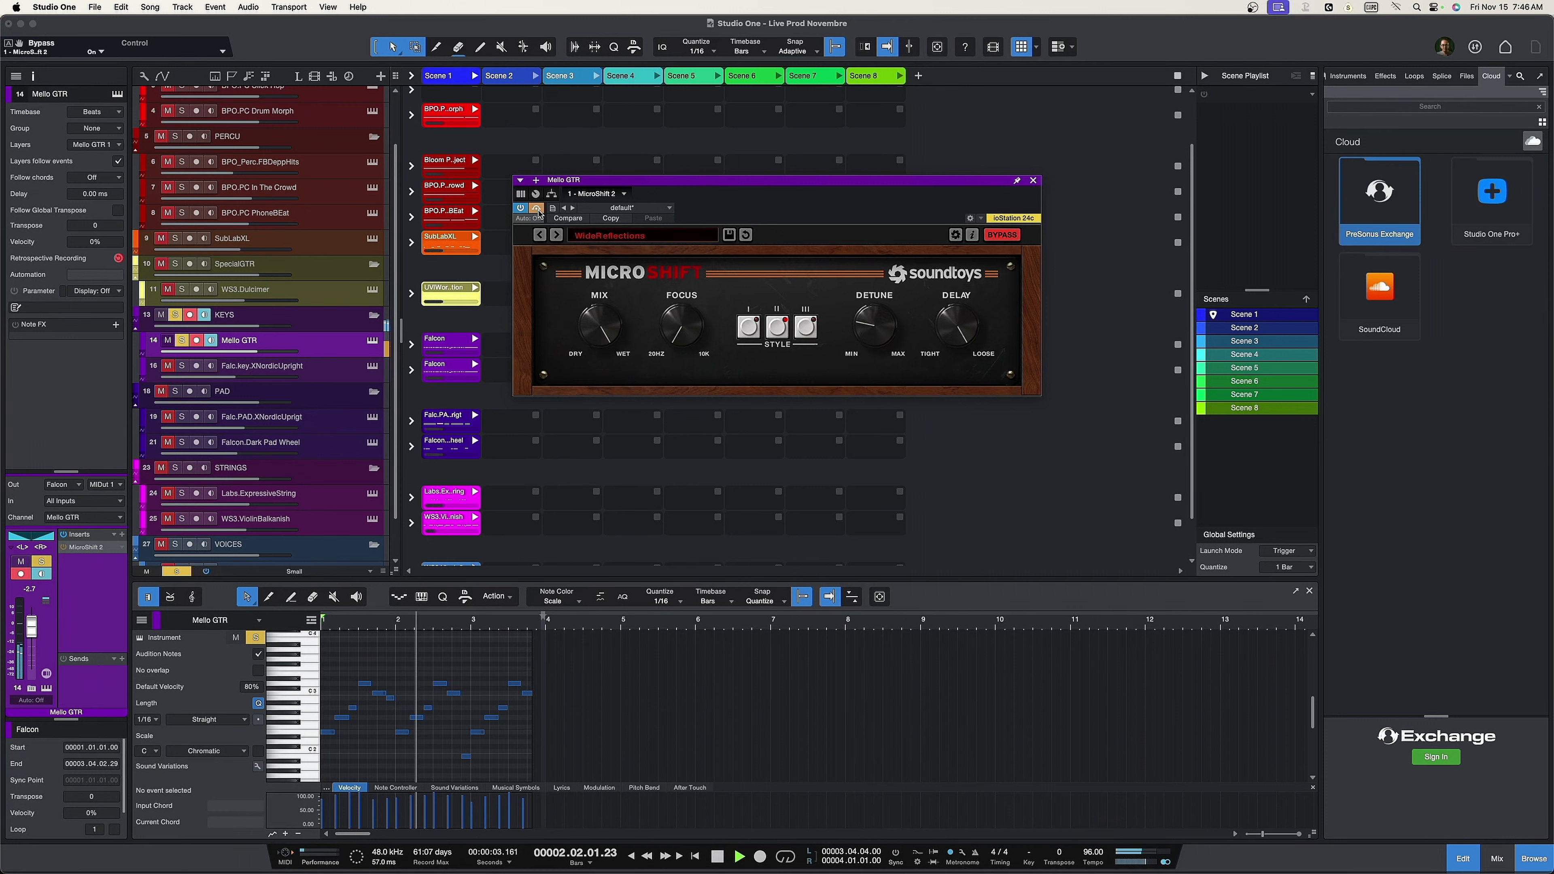
pyautogui.click(538, 209)
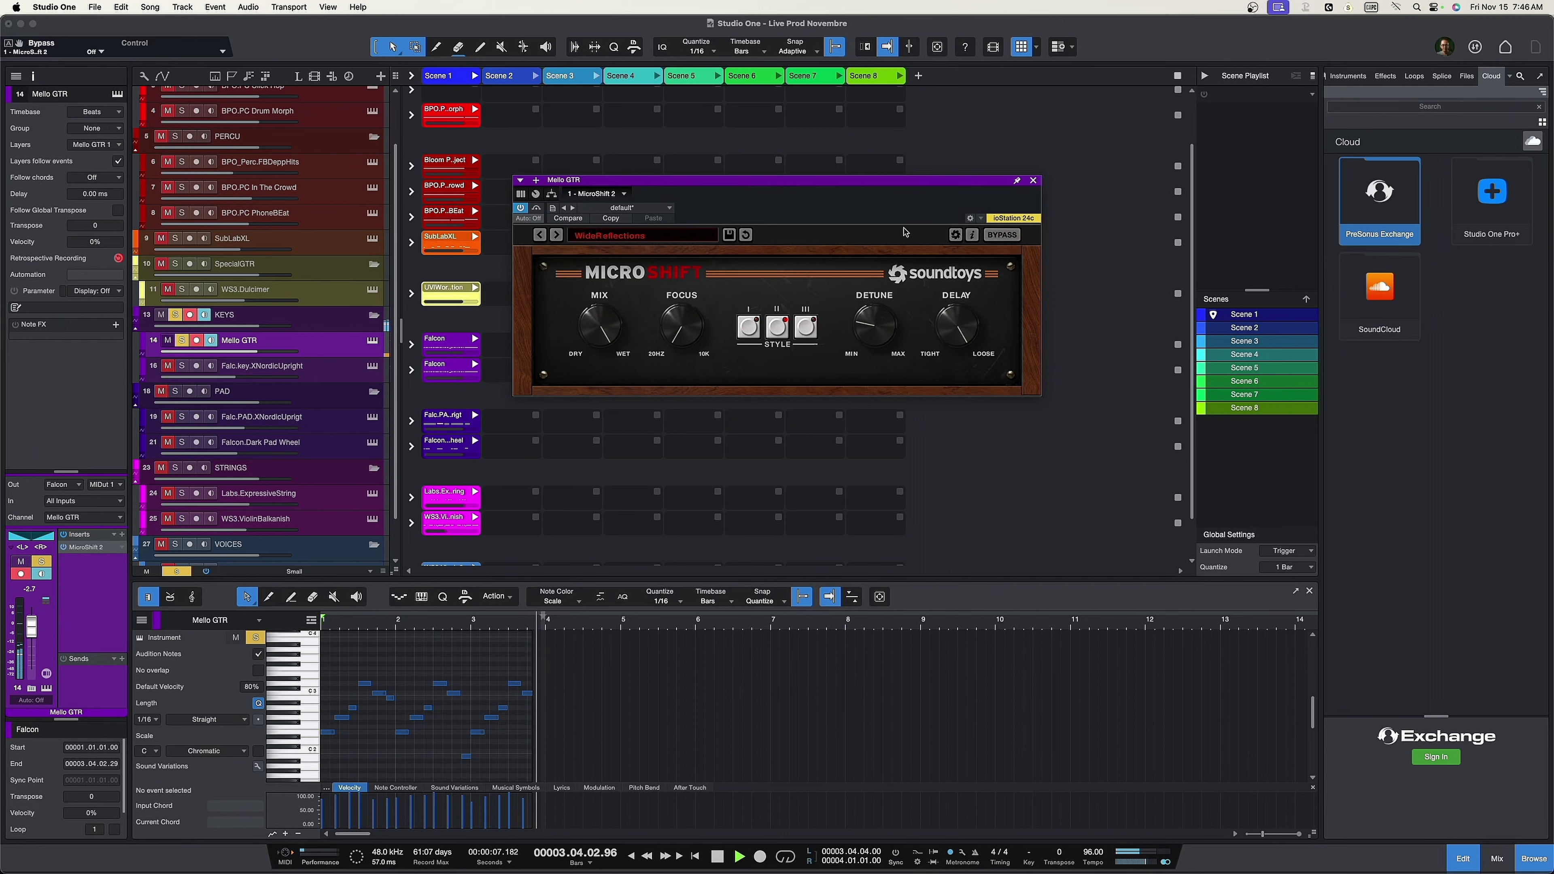
pyautogui.press('space')
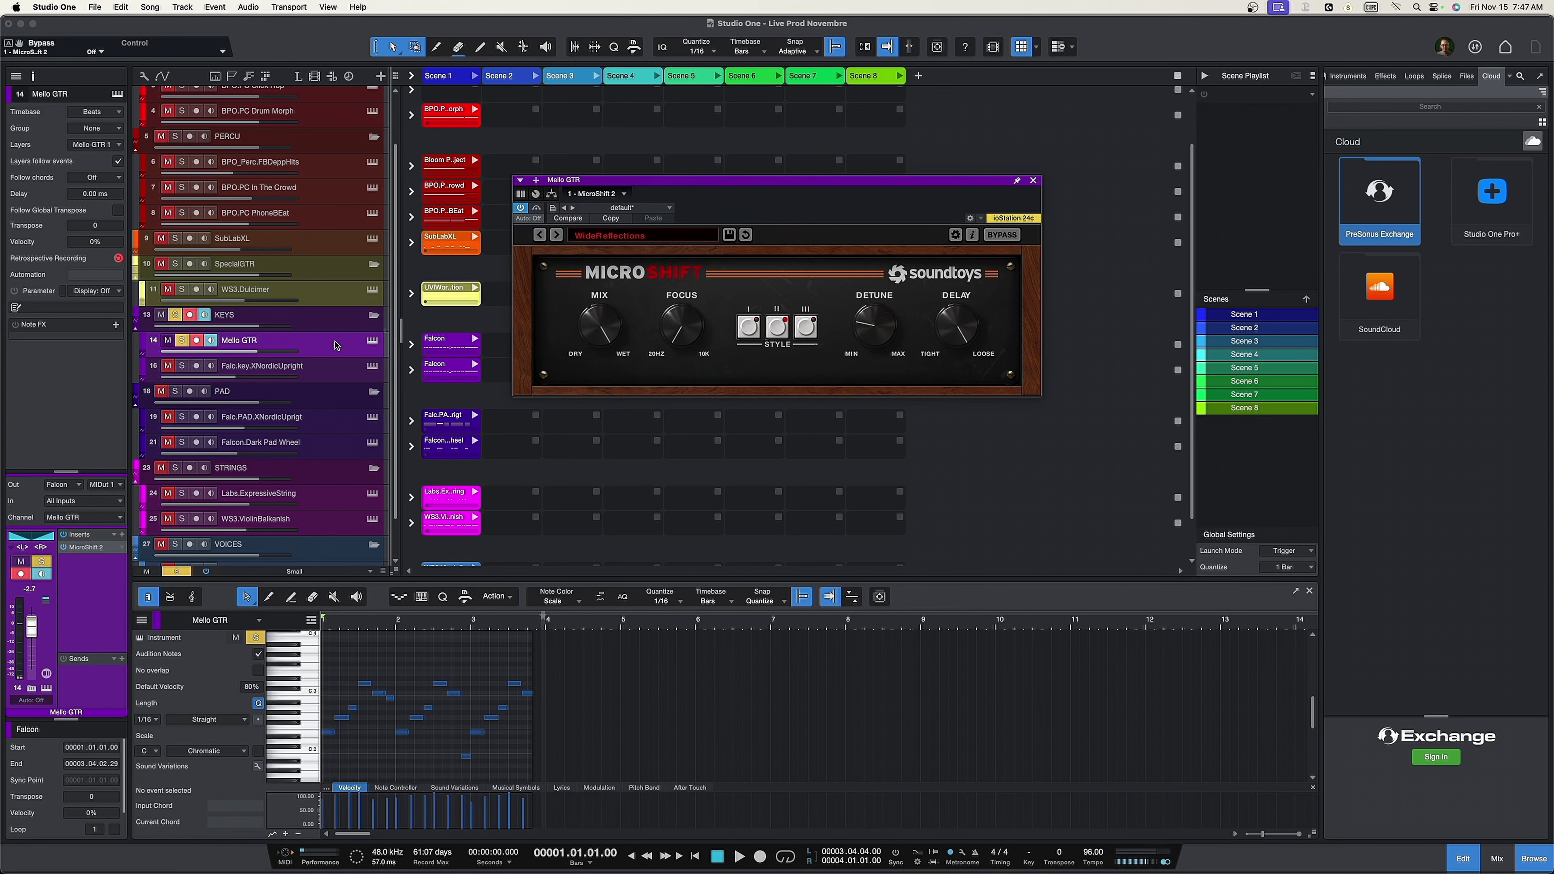
# Remove the solo from Mello GTR, open the SubLabXL track's instrument, and solo that track
pyautogui.press('s')
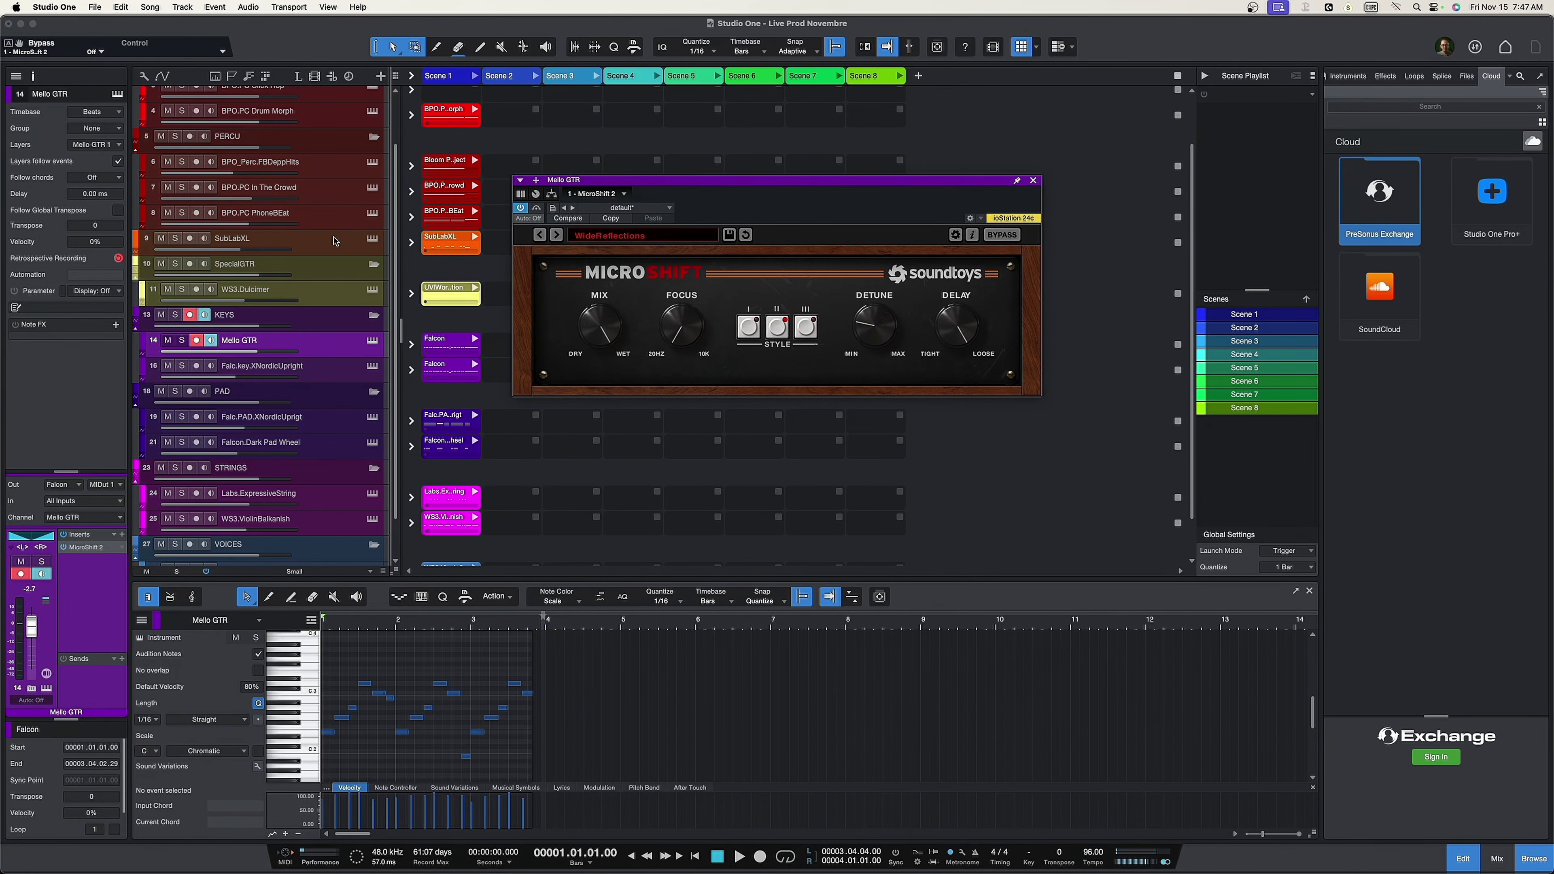
pyautogui.click(335, 250)
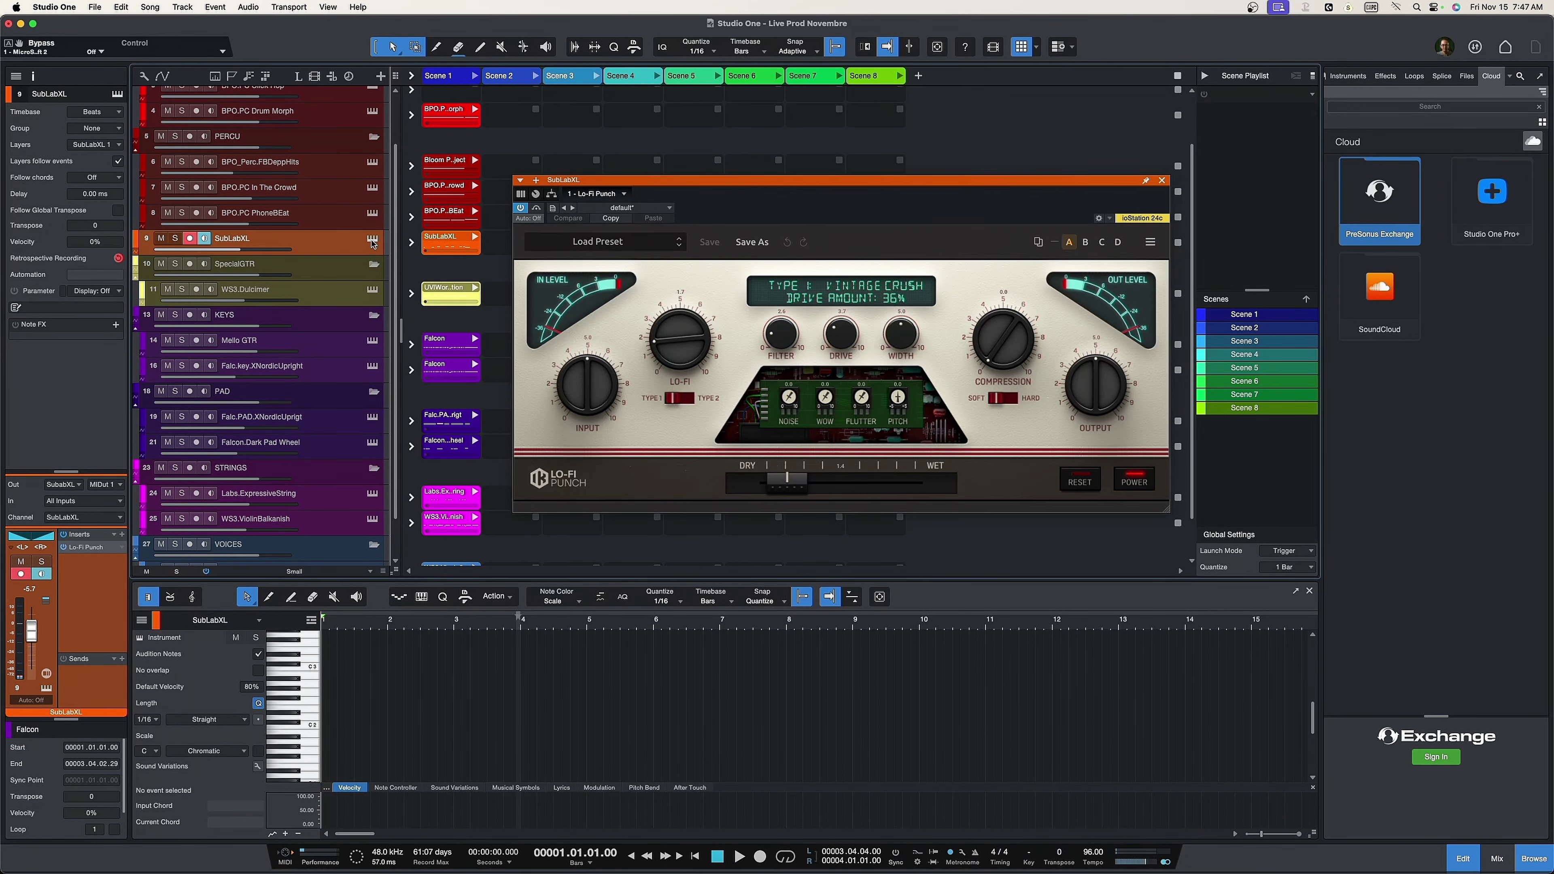
pyautogui.click(372, 240)
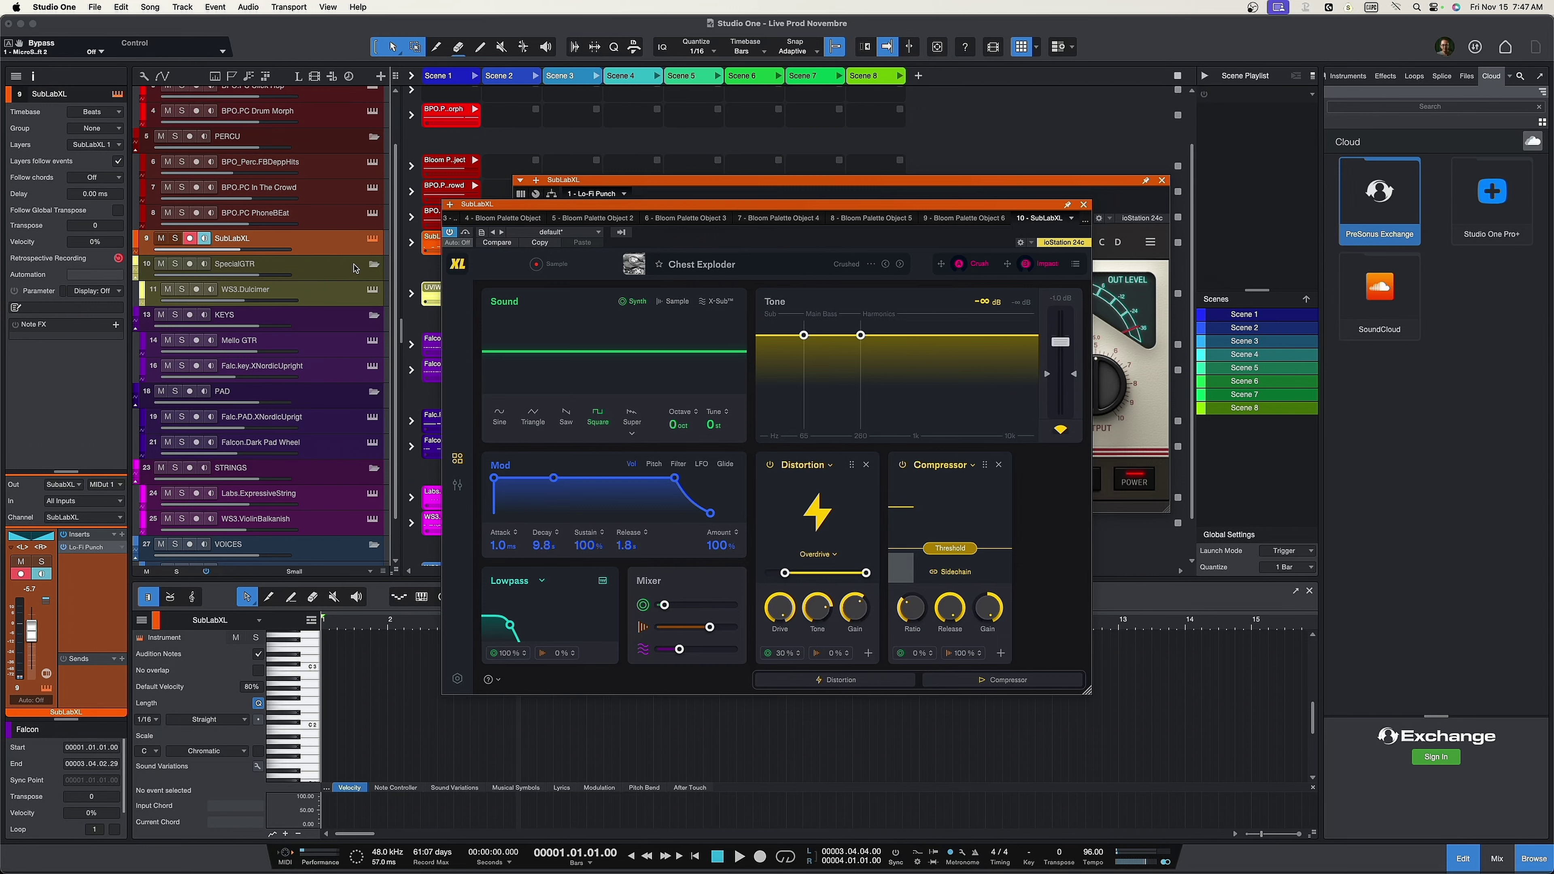
pyautogui.press('s')
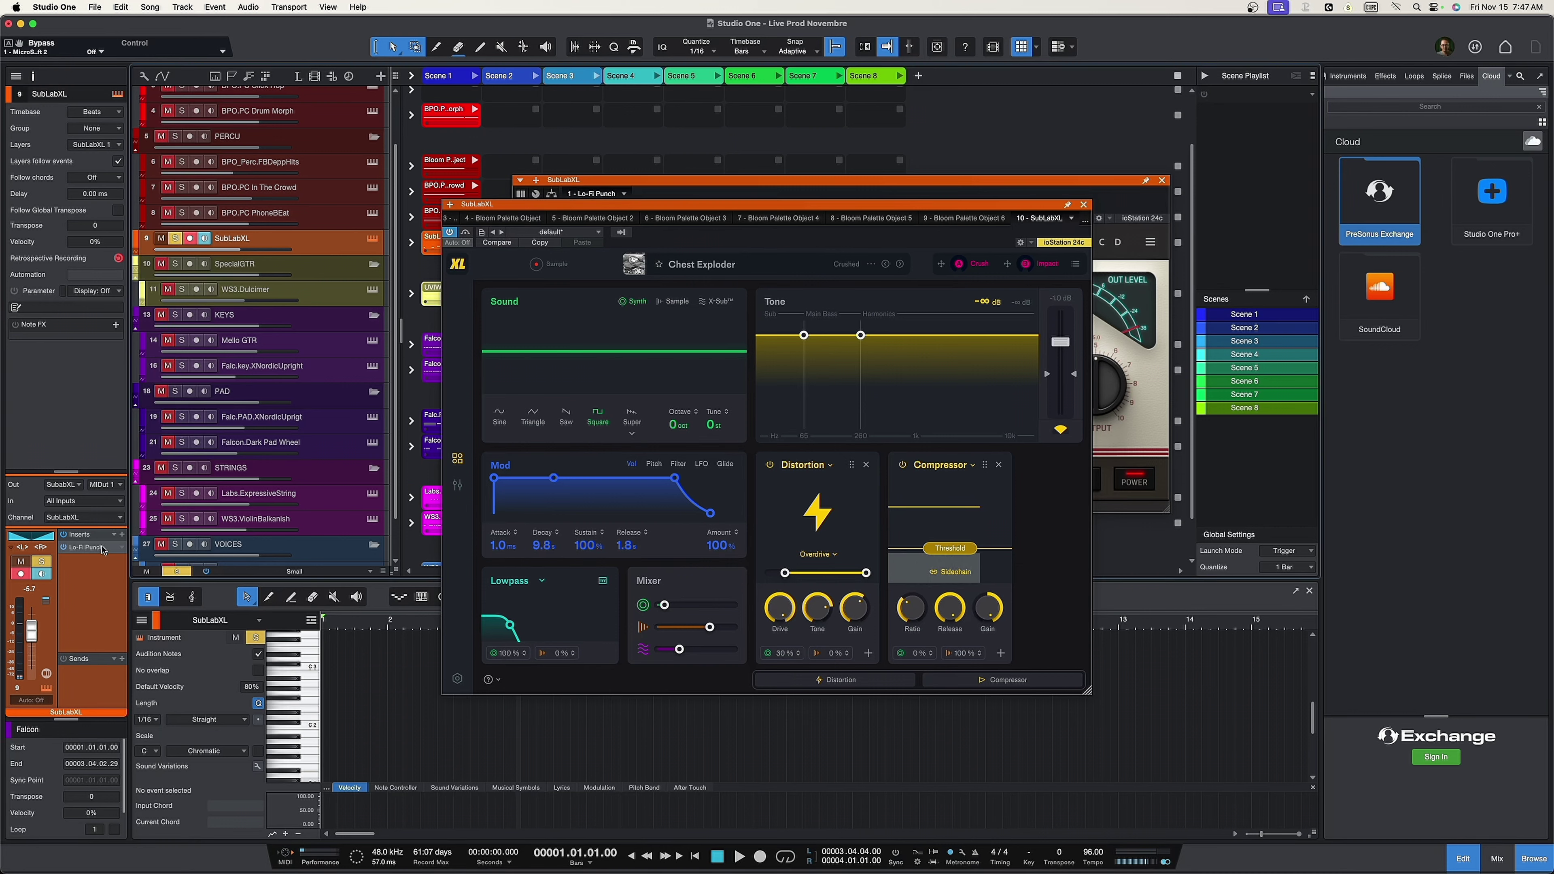
# Insert MicroShift after Lo-Fi Punch on the SubLabXL channel and close the instrument window
pyautogui.click(121, 535)
pyautogui.write('micro')
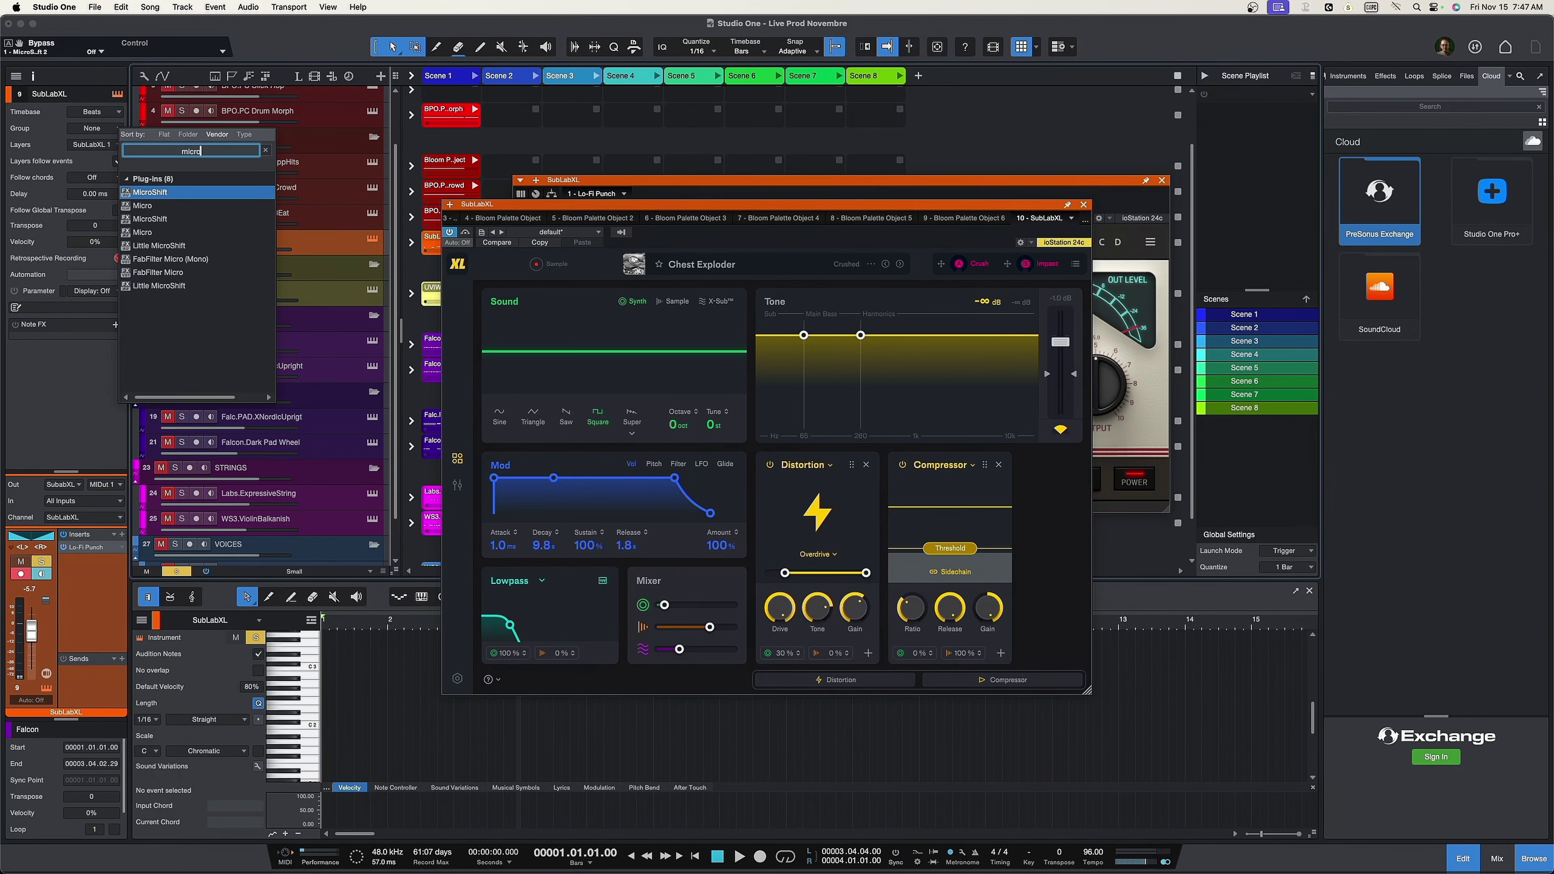
pyautogui.write('sh')
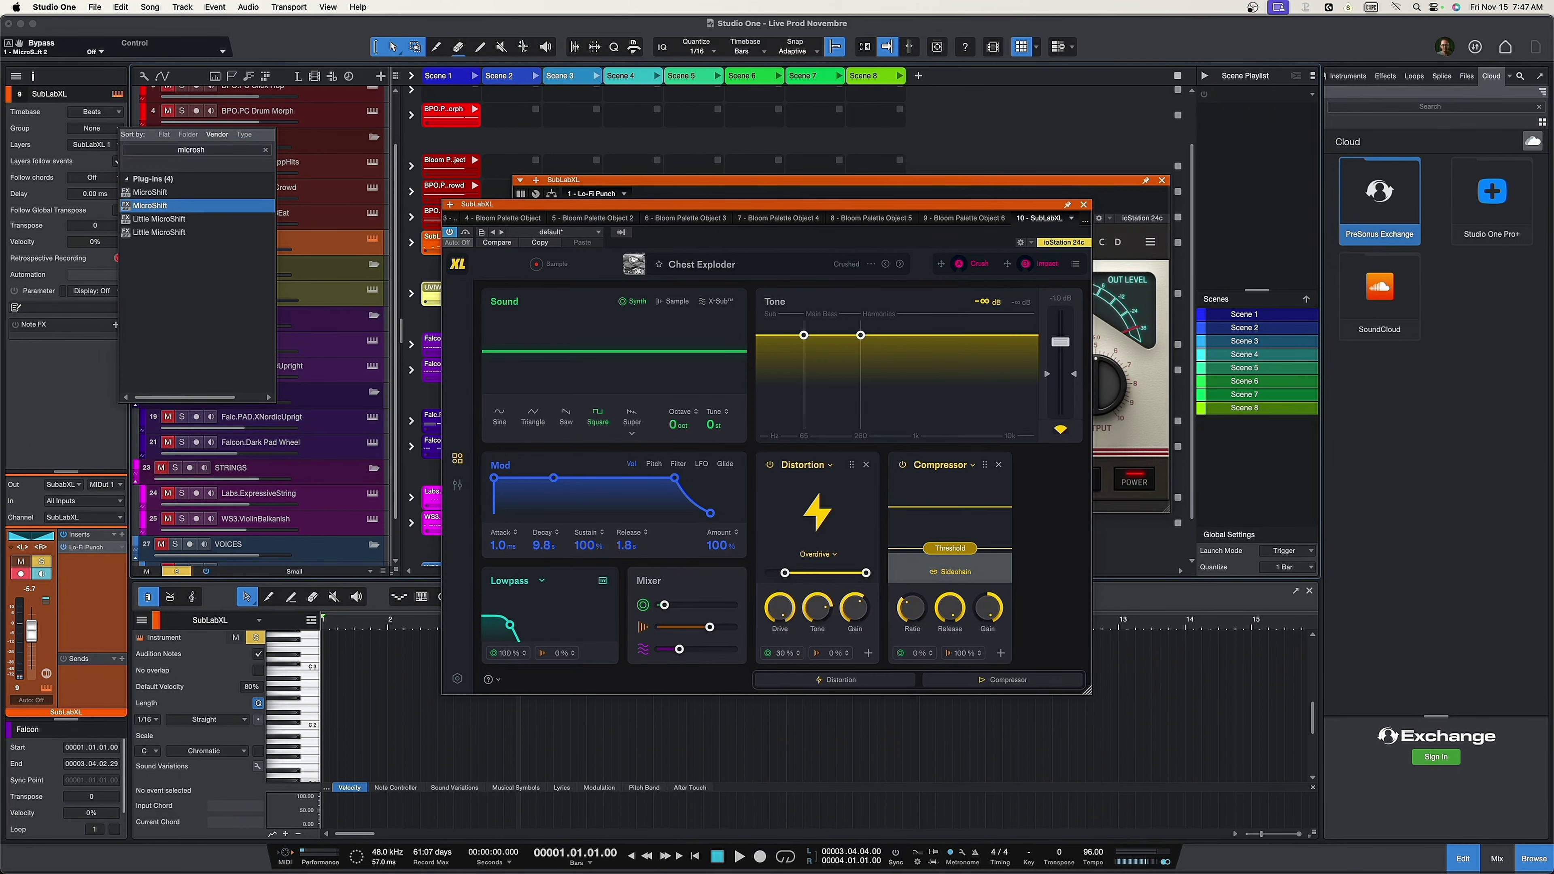
pyautogui.press('Return')
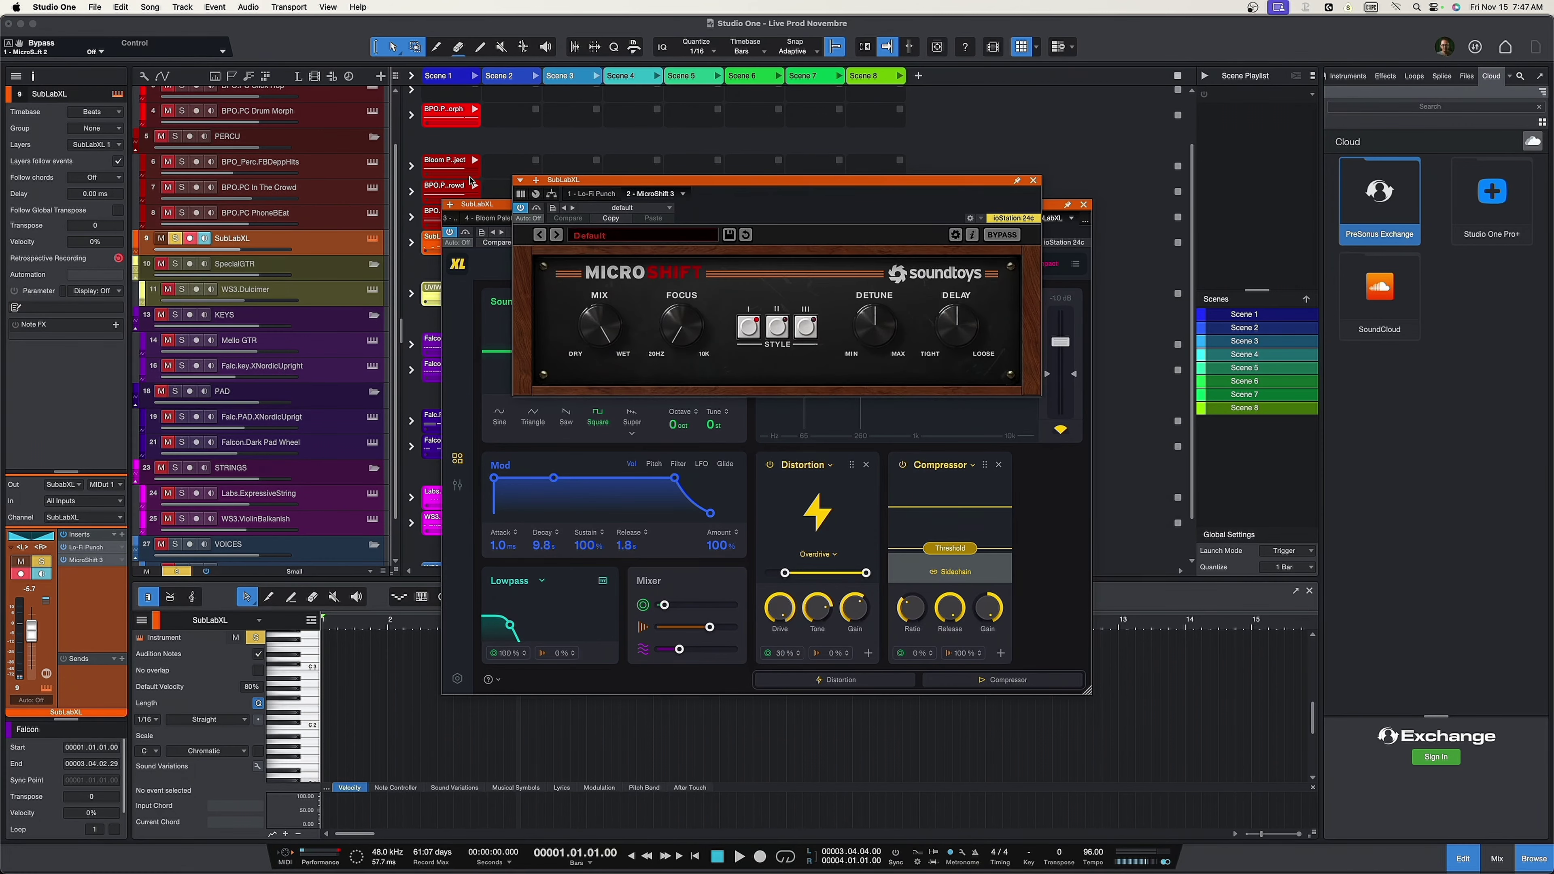
pyautogui.click(1085, 206)
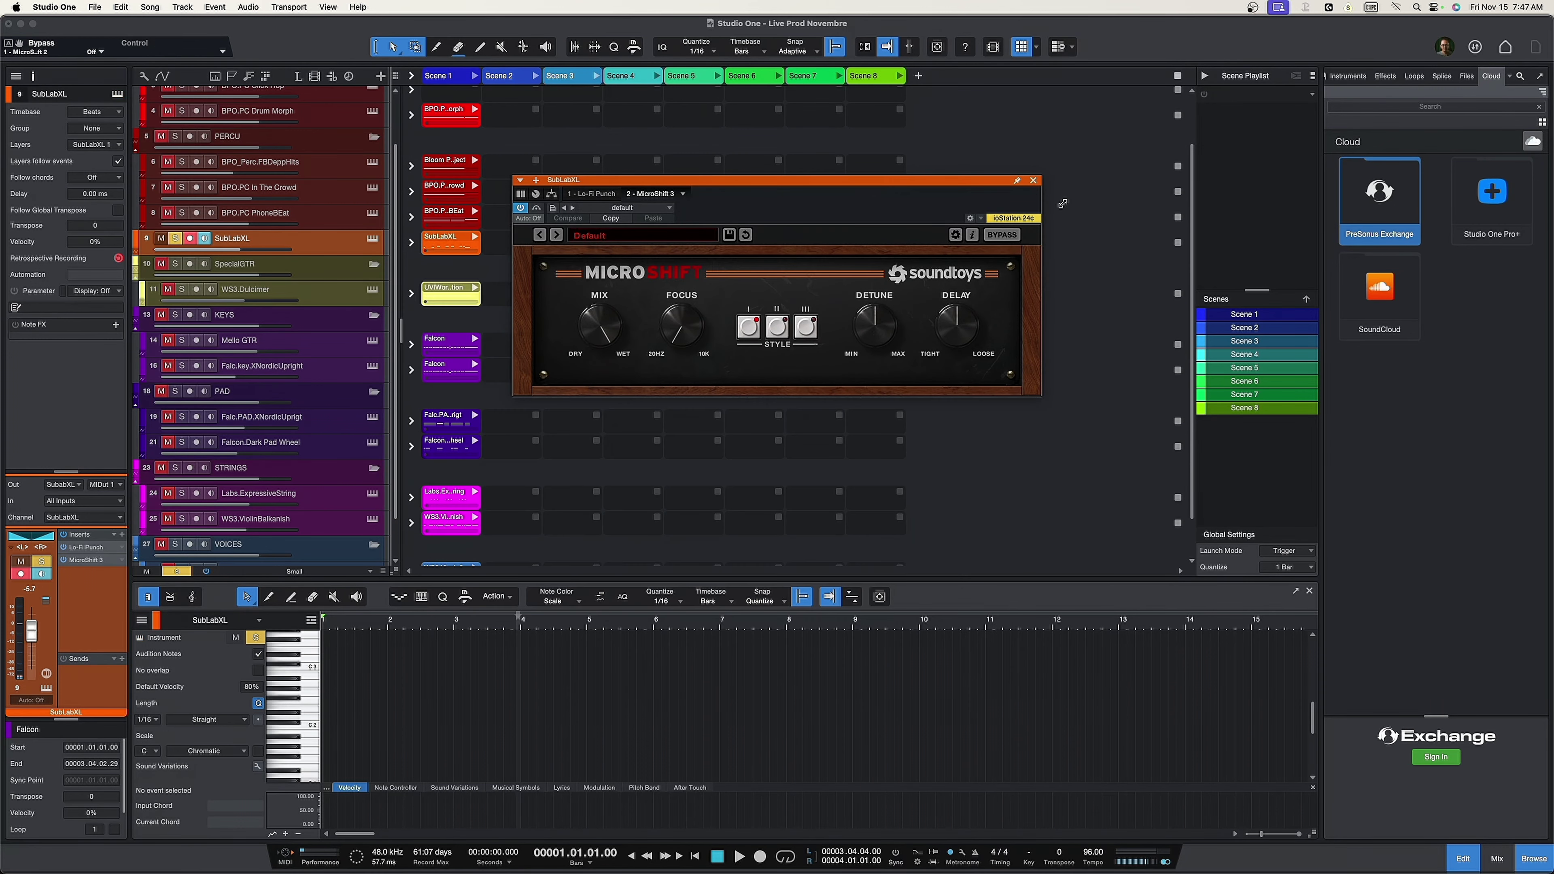
# Load the SynthBassEnhancer preset in SubLabXL's MicroShift and nudge its Focus to about 736 Hz
pyautogui.click(649, 235)
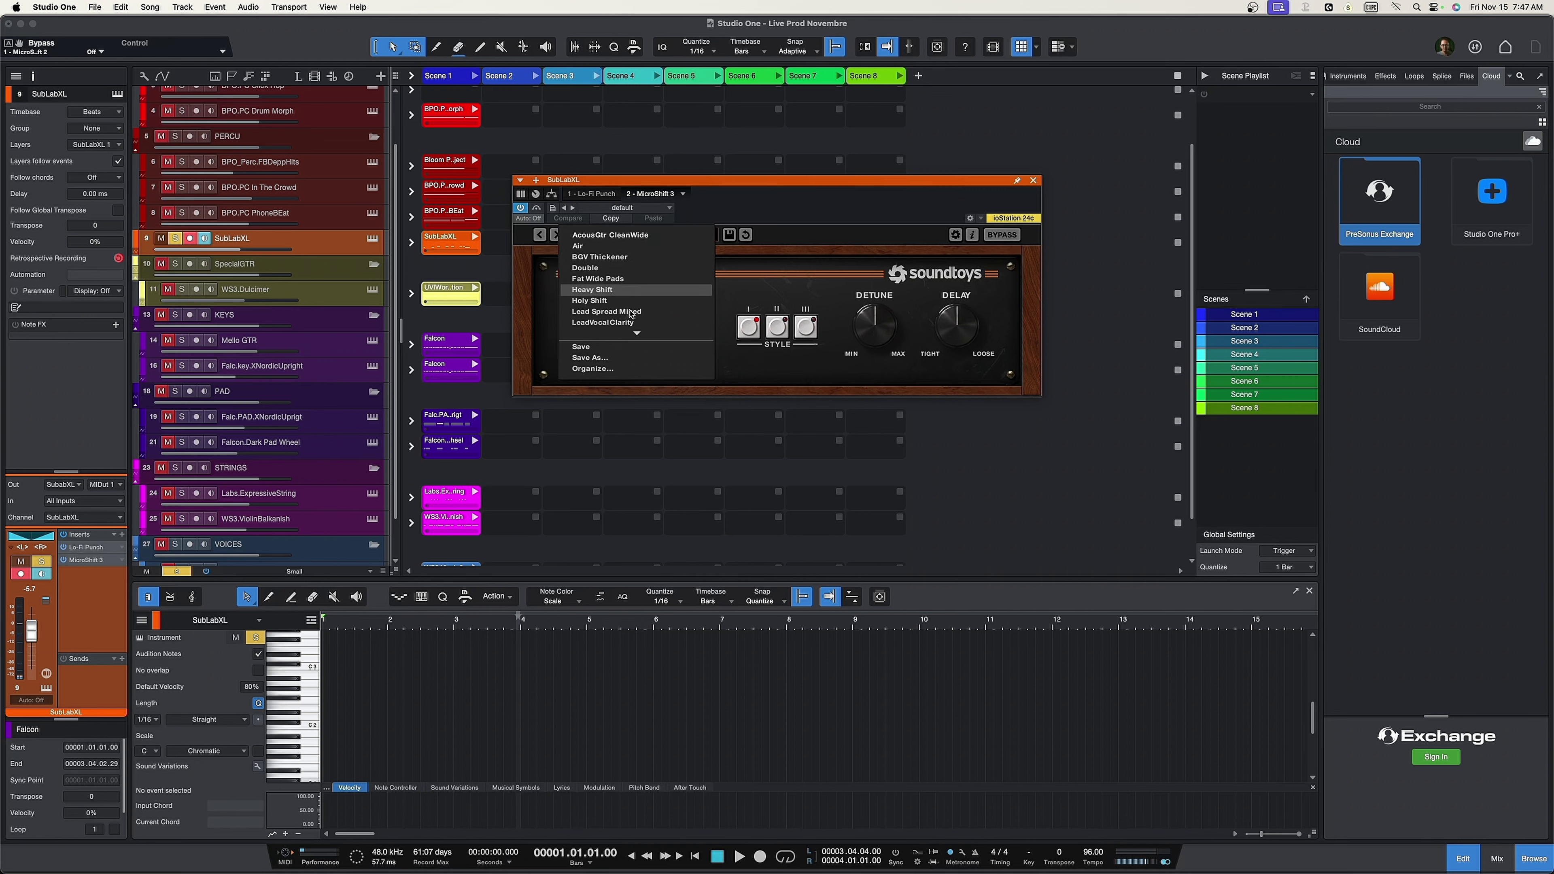
pyautogui.click(636, 334)
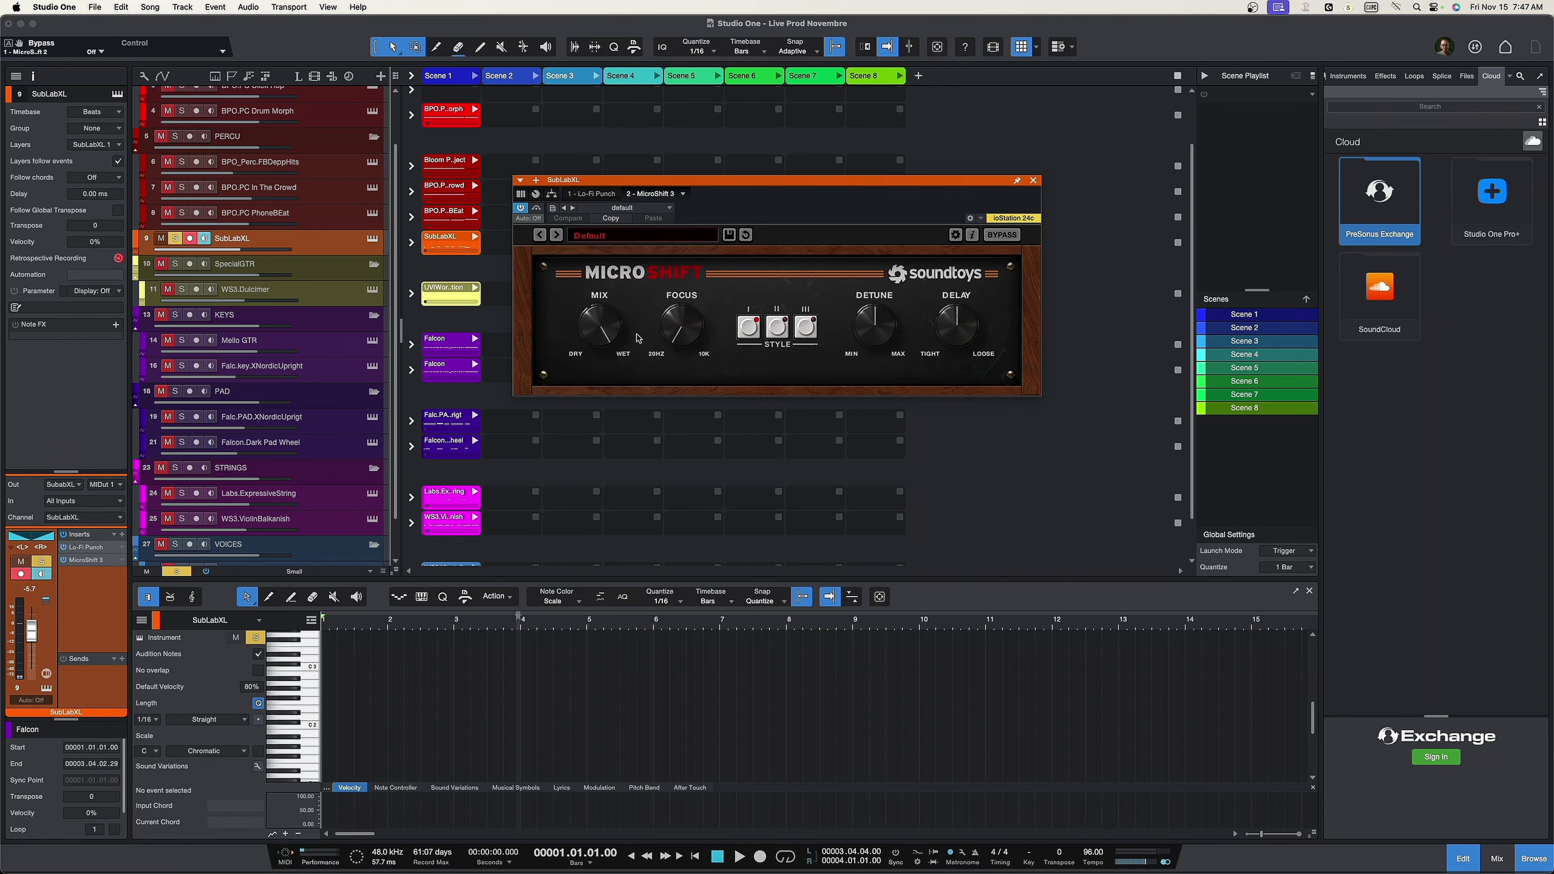
pyautogui.click(656, 239)
pyautogui.moveTo(635, 336)
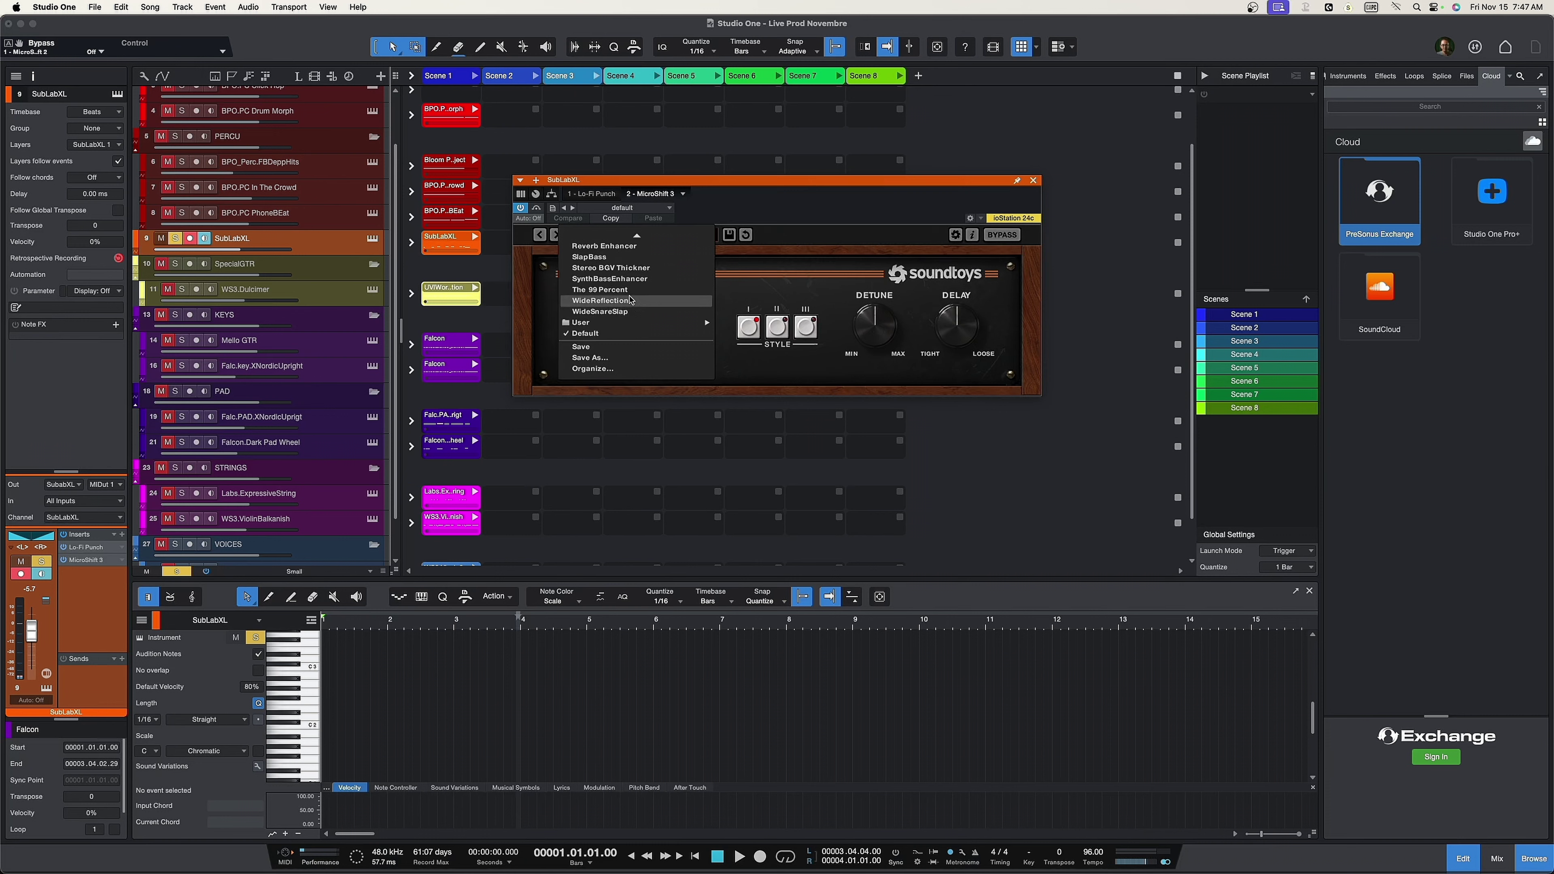
pyautogui.click(607, 280)
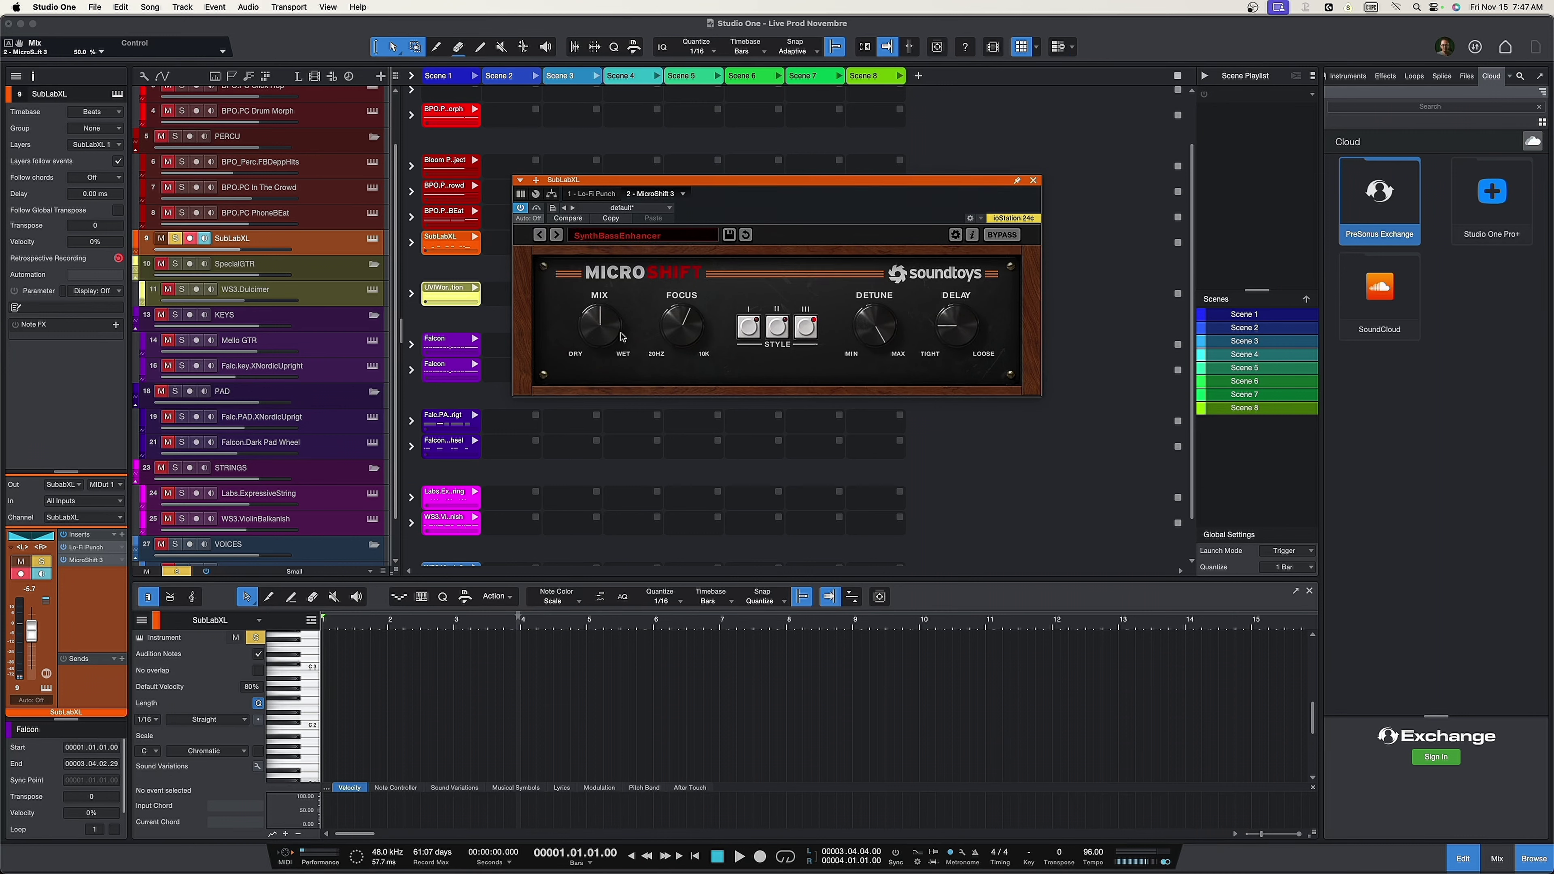
pyautogui.moveTo(676, 320); pyautogui.dragTo(676, 321)
pyautogui.moveTo(698, 301)
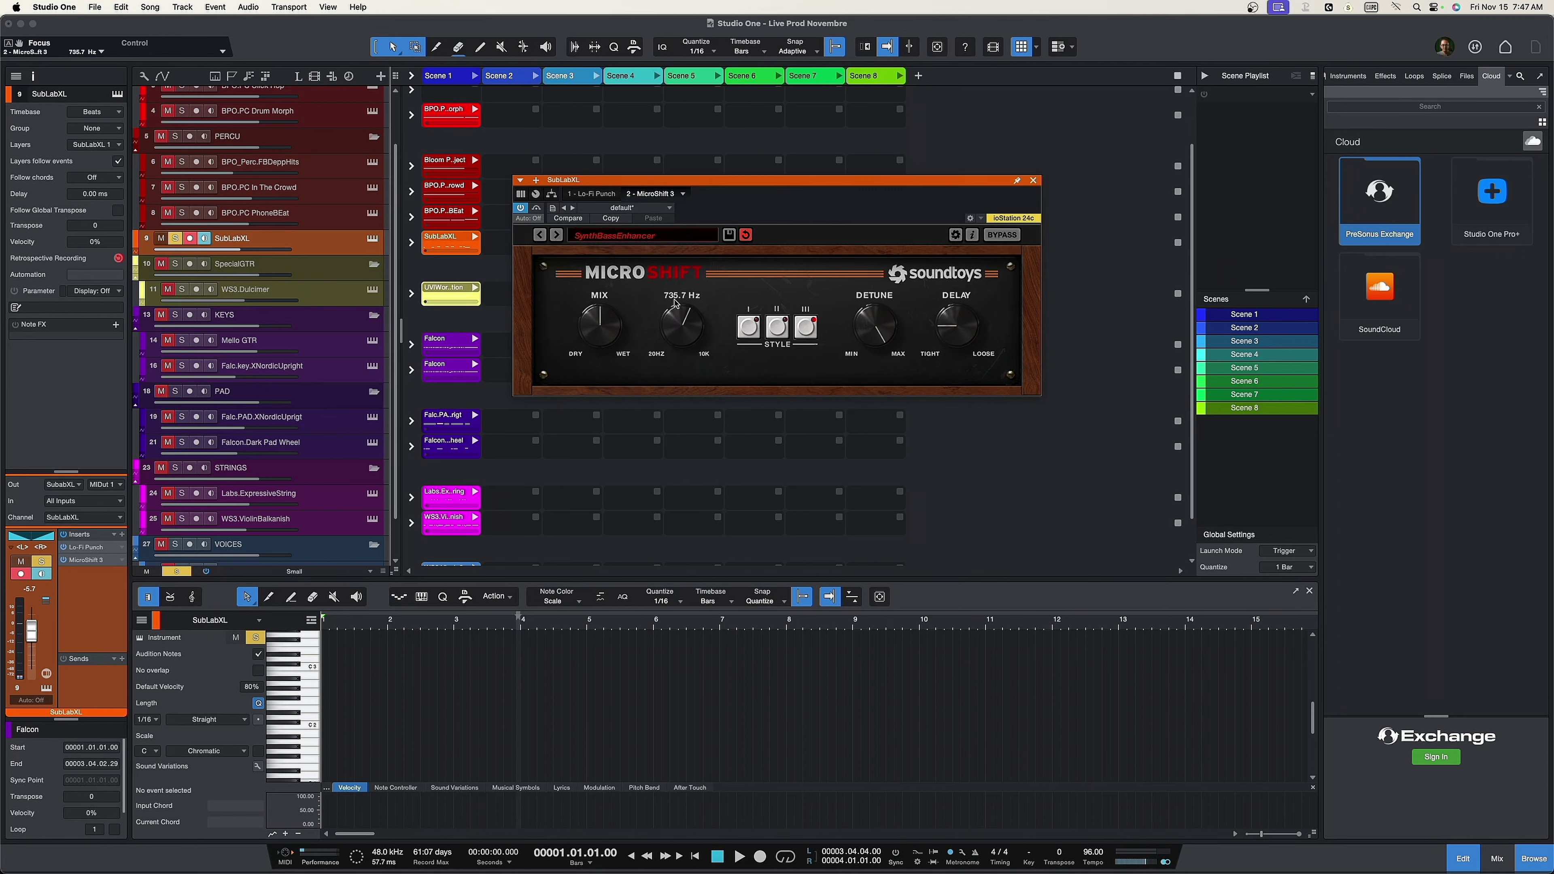